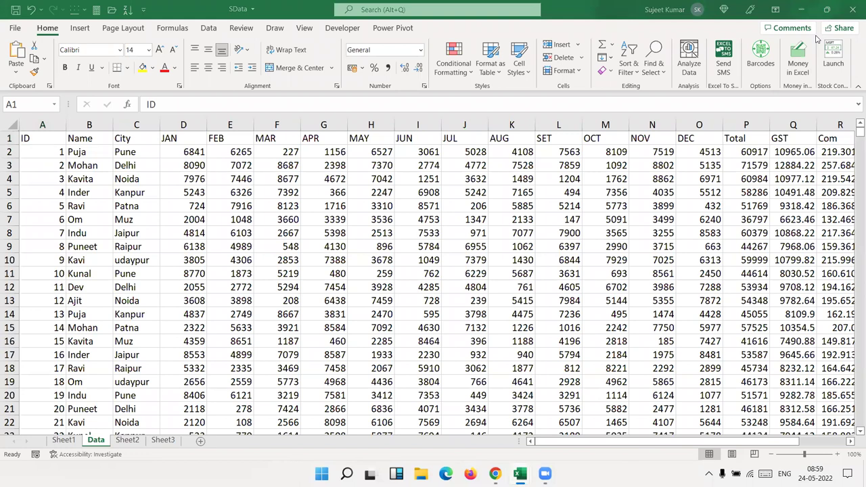
# Insert a PivotTable on new Sheet4 from A1:T791 and place Name in Rows
pyautogui.click(43, 139)
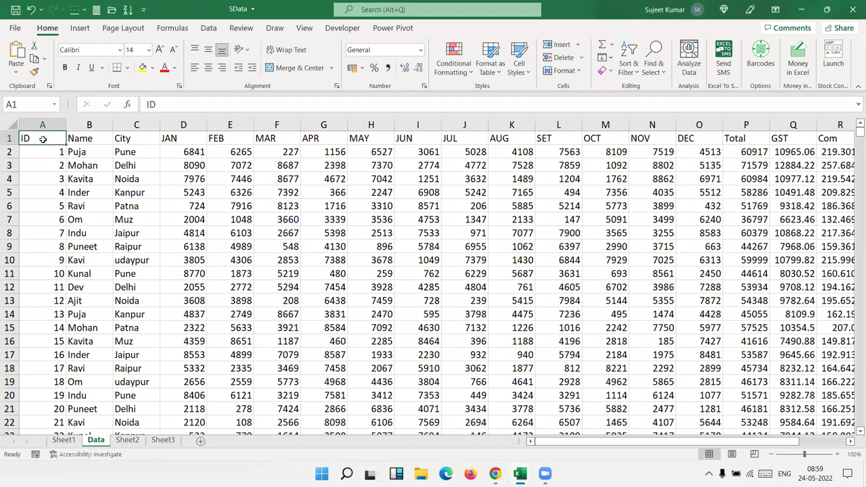
pyautogui.hotkey('ctrl', 'Right')
pyautogui.hotkey('ctrl', 'Home')
pyautogui.hotkey('ctrl', 'shift', 'End')
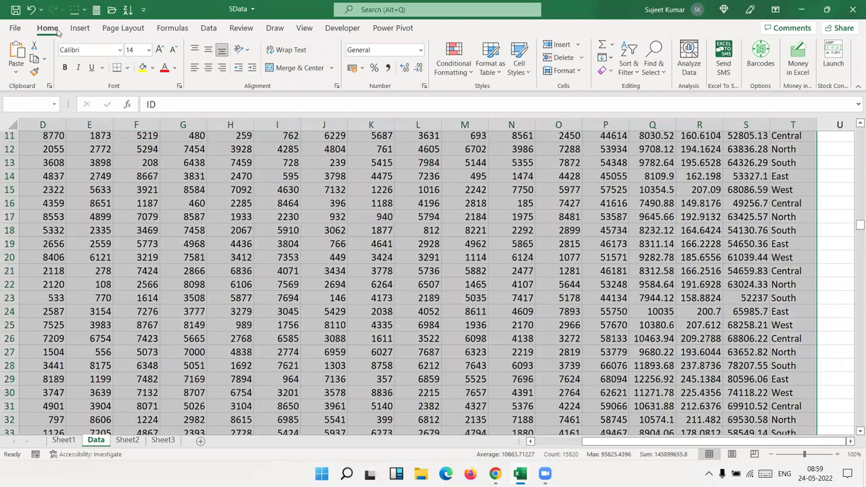
pyautogui.click(79, 27)
pyautogui.click(21, 58)
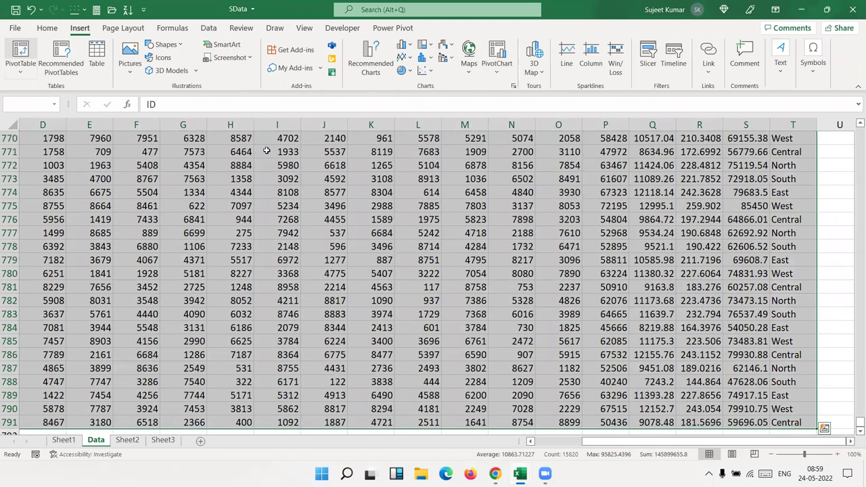
pyautogui.click(396, 376)
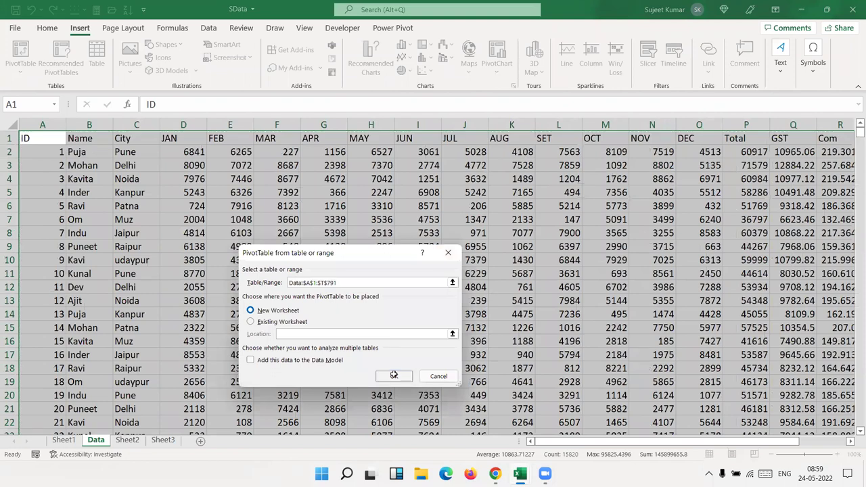
pyautogui.moveTo(697, 202); pyautogui.dragTo(729, 403)
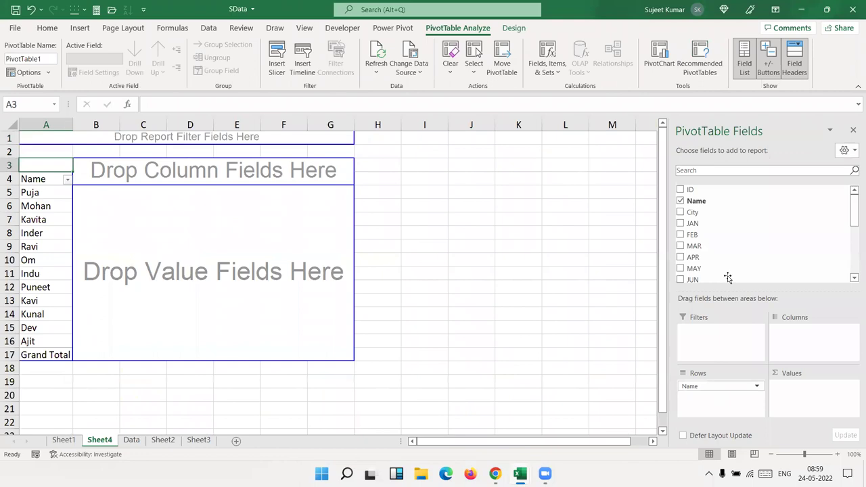
# Add City as the report filter and sum JAN through MAY, plus NOV and DEC
pyautogui.moveTo(704, 219); pyautogui.dragTo(731, 338)
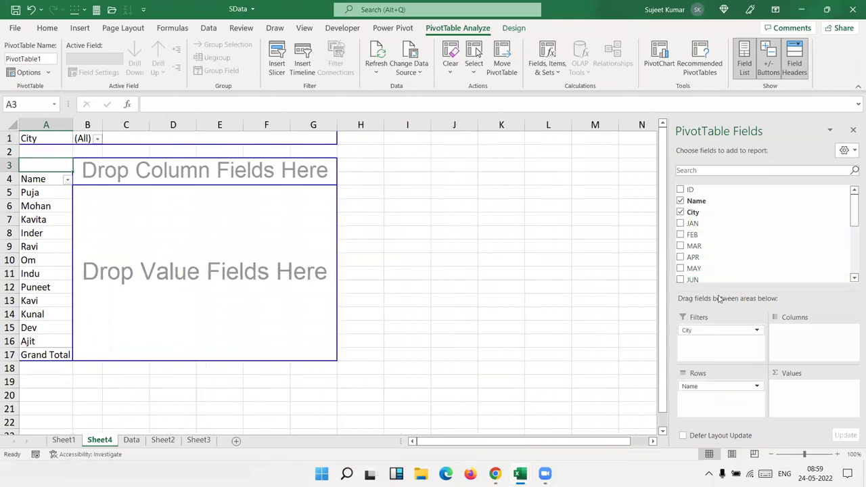
pyautogui.click(680, 223)
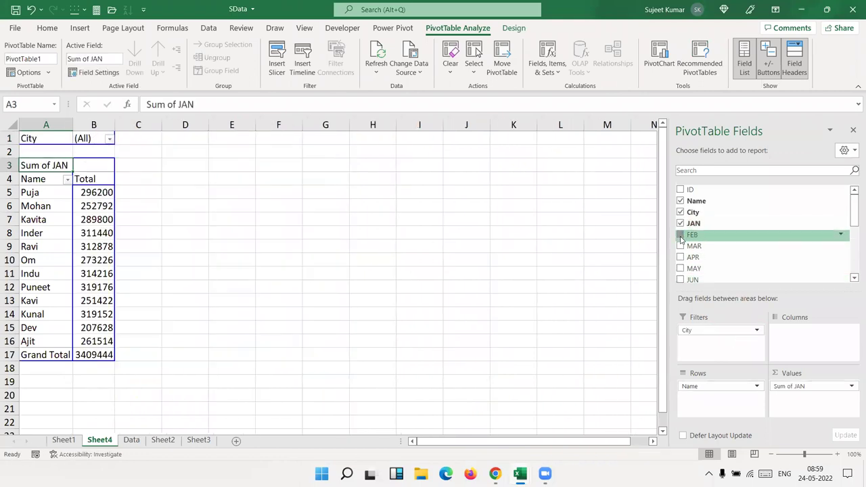
pyautogui.click(680, 234)
pyautogui.click(680, 246)
pyautogui.click(681, 257)
pyautogui.click(680, 268)
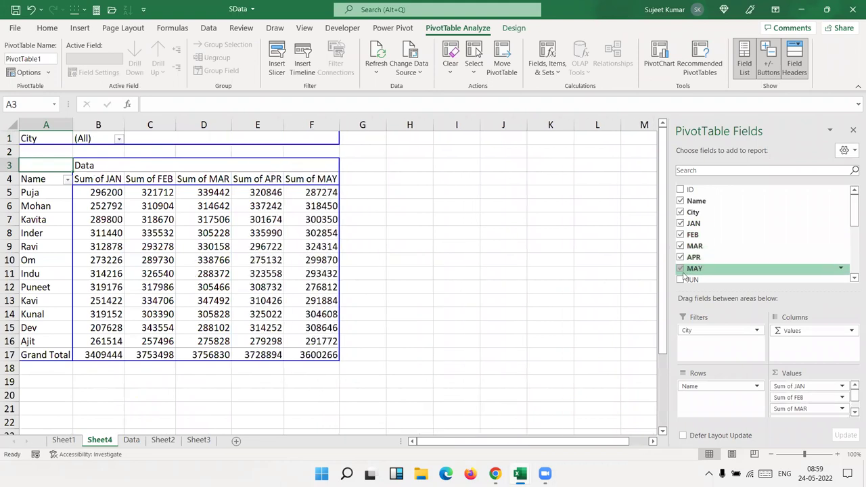
pyautogui.scroll(-4, 682, 268)
pyautogui.click(680, 193)
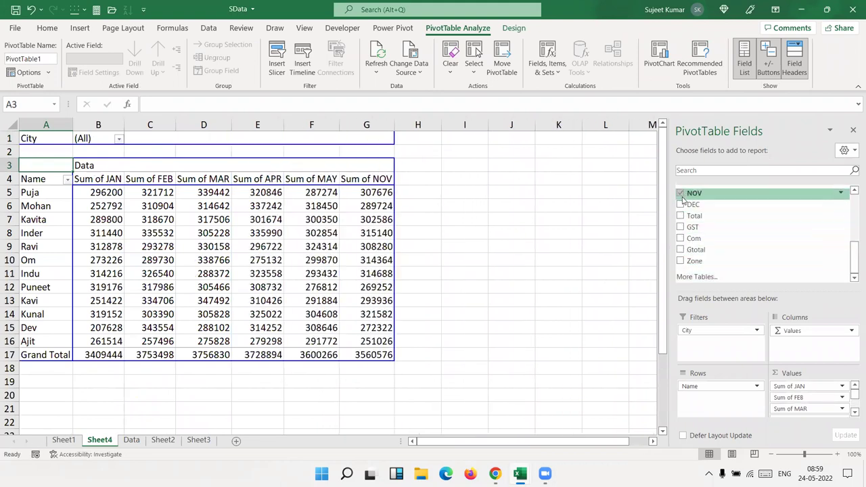
pyautogui.click(681, 204)
pyautogui.scroll(3, 687, 225)
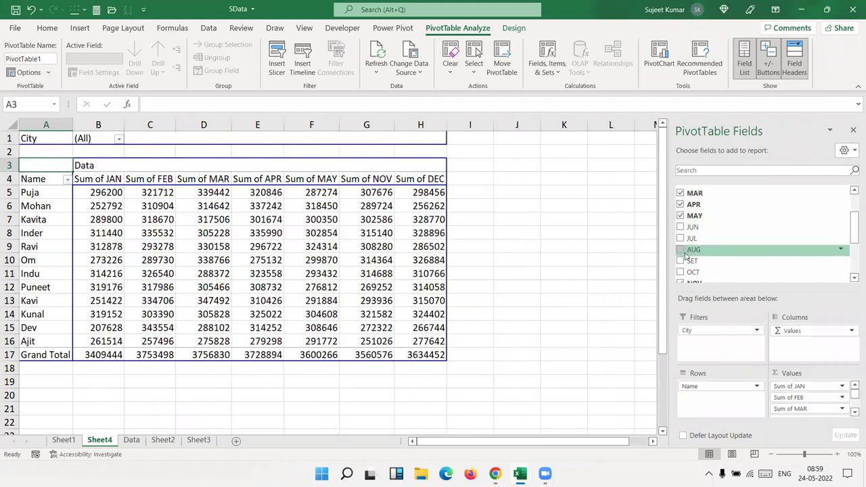
# Remove the NOV and DEC sums, then add JUN, JUL, AUG, SET and OCT sums
pyautogui.scroll(-3, 687, 267)
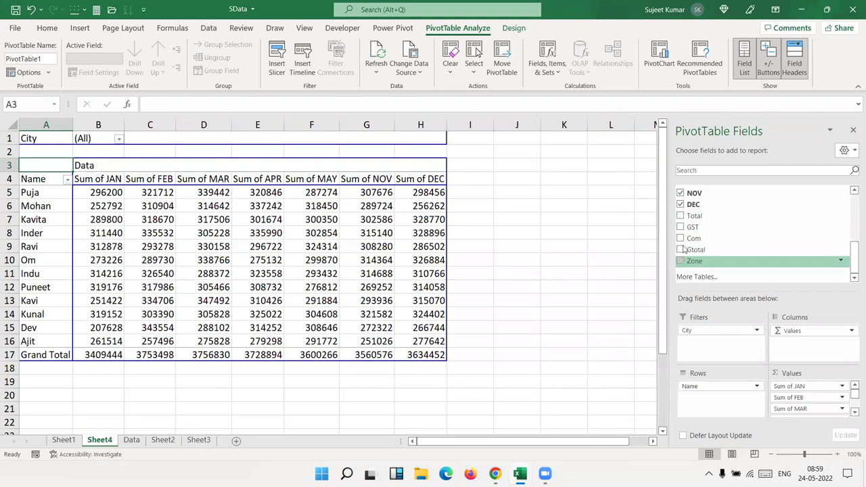
pyautogui.click(681, 204)
pyautogui.click(680, 194)
pyautogui.scroll(3, 681, 223)
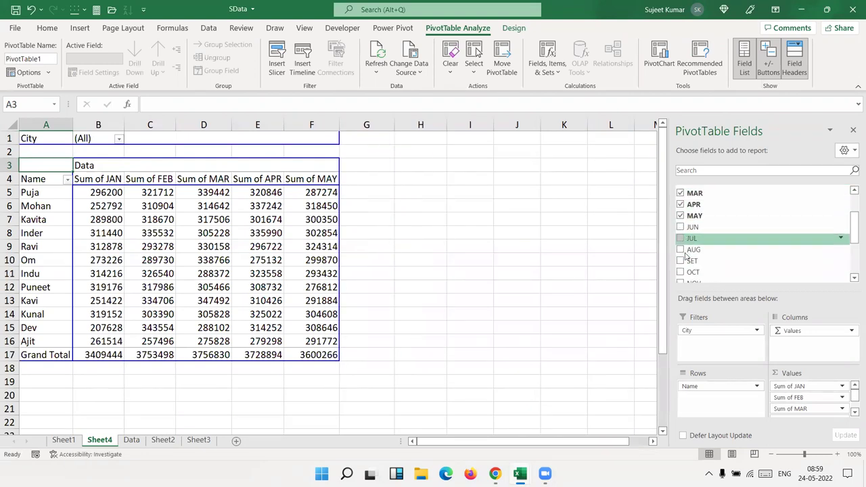
pyautogui.click(680, 227)
pyautogui.click(680, 238)
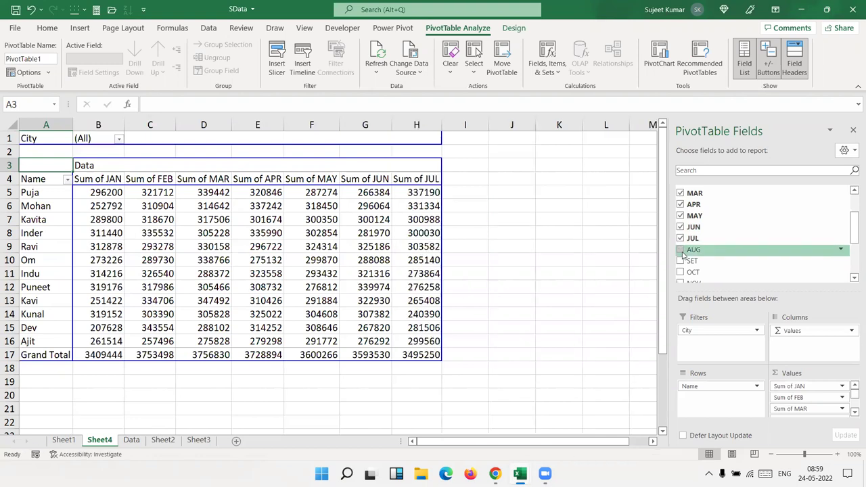
pyautogui.click(680, 250)
pyautogui.click(681, 261)
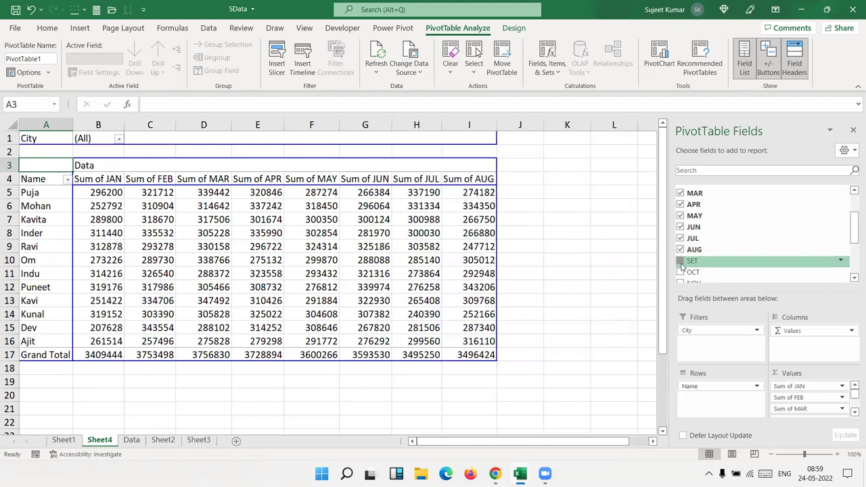
pyautogui.click(680, 272)
# Add the NOV, DEC and Total sums back to the pivot values
pyautogui.scroll(-3, 696, 266)
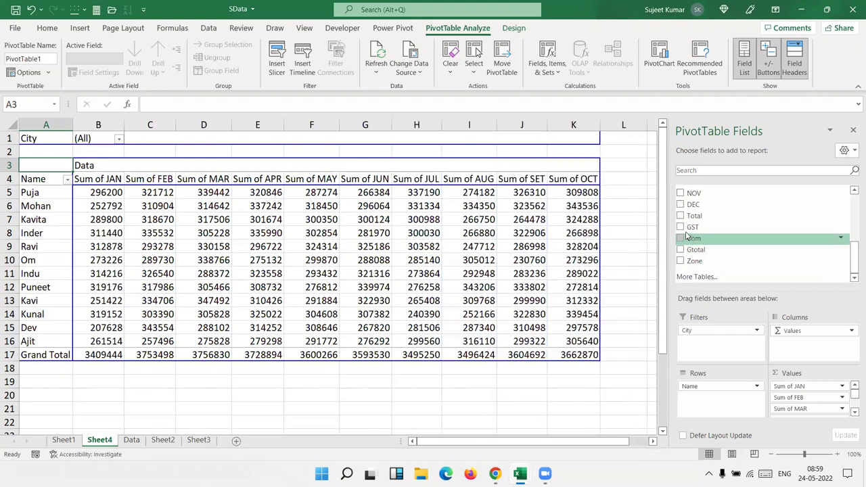
pyautogui.scroll(3, 686, 237)
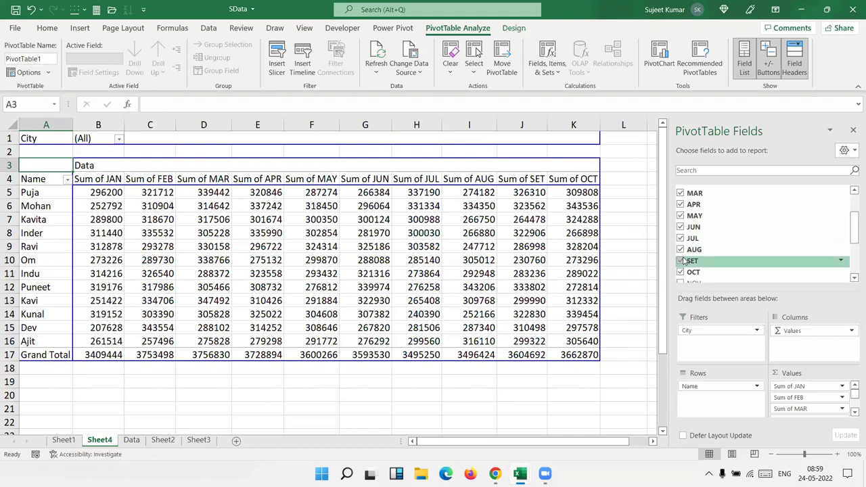
pyautogui.scroll(-3, 686, 252)
pyautogui.click(681, 194)
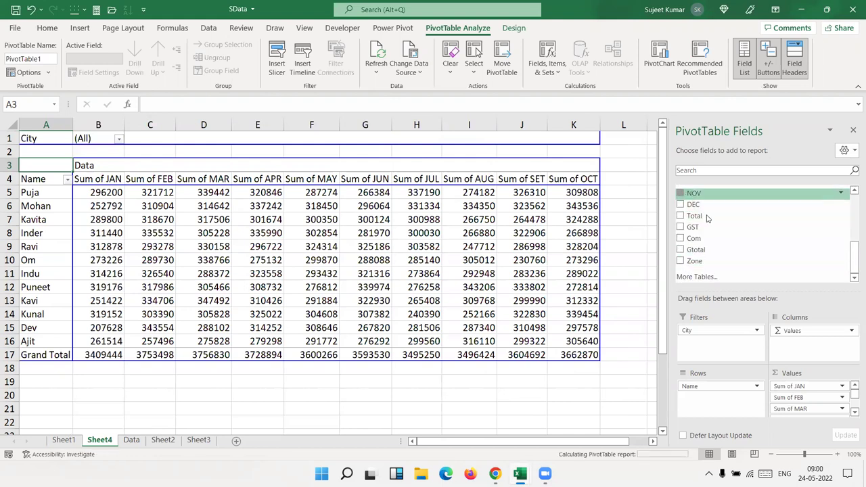
pyautogui.moveTo(854, 264)
pyautogui.mouseDown()
pyautogui.moveTo(854, 253)
pyautogui.moveTo(854, 267)
pyautogui.mouseUp()
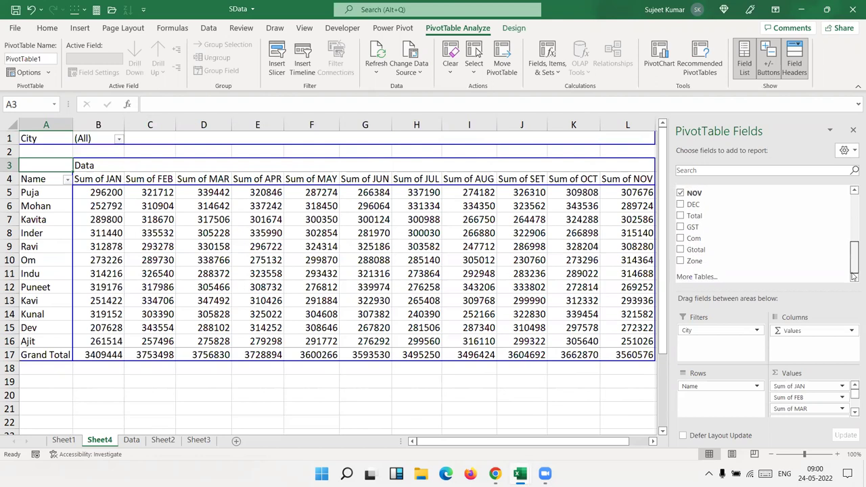
pyautogui.click(681, 205)
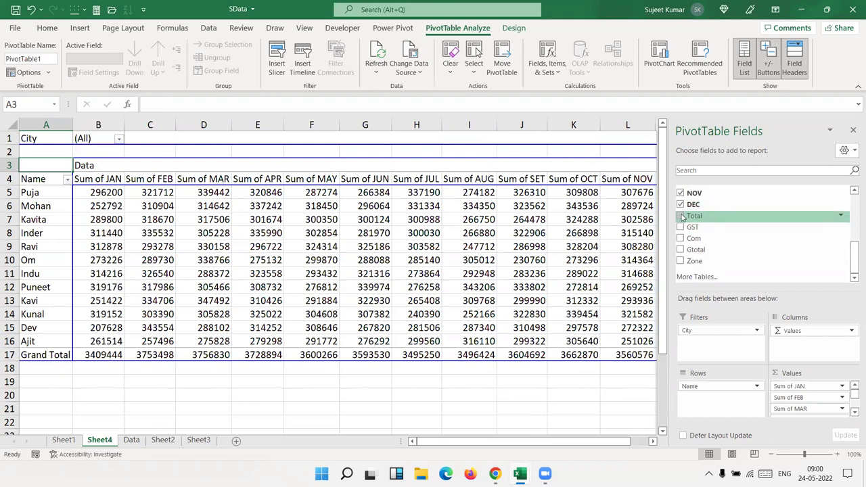
pyautogui.click(681, 216)
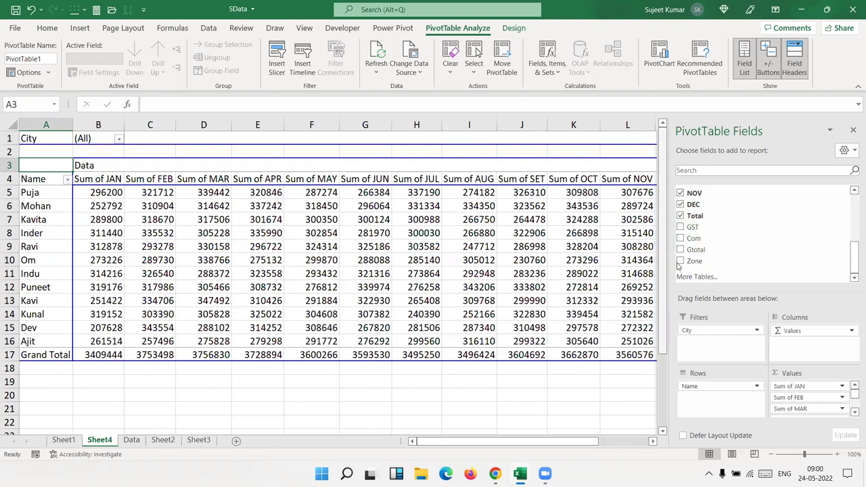
# Hide the PivotTable Fields list
pyautogui.click(311, 249)
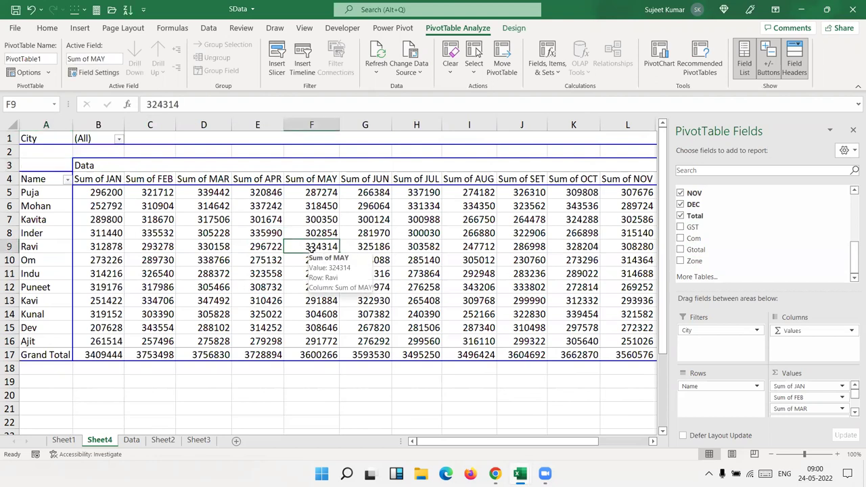
pyautogui.click(853, 131)
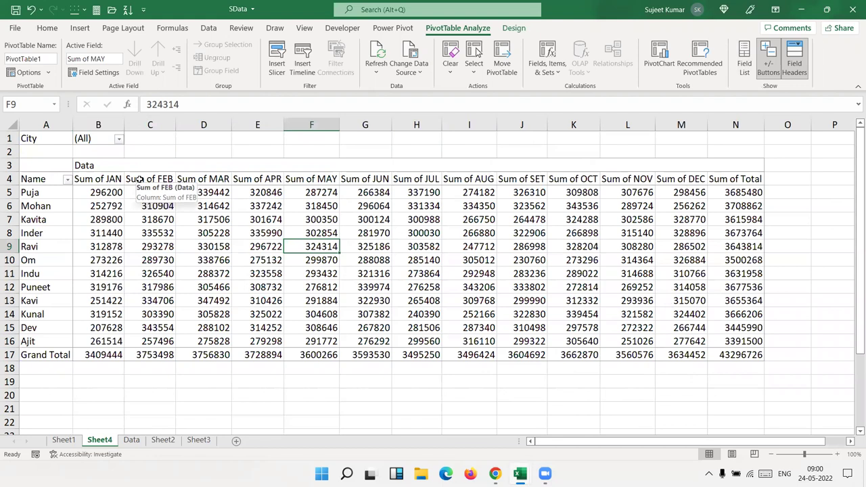
pyautogui.click(417, 270)
# Try moving Name into Values as a count, then undo it
pyautogui.click(41, 181)
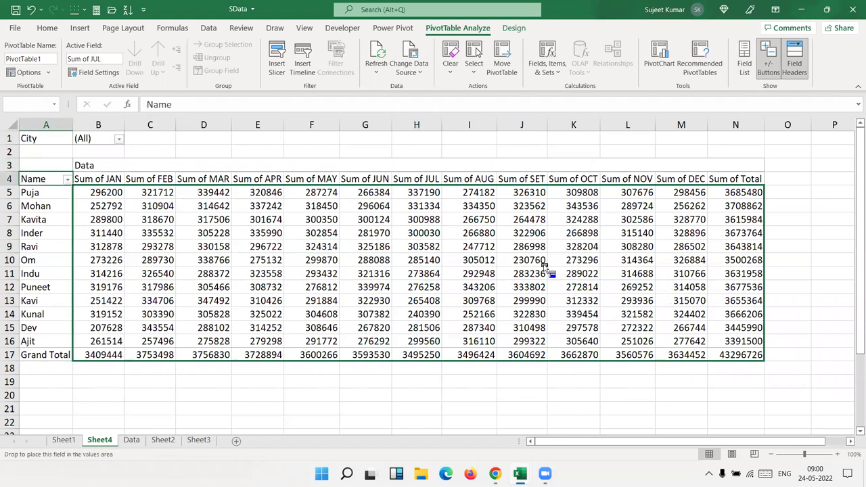
pyautogui.moveTo(42, 181); pyautogui.dragTo(317, 234)
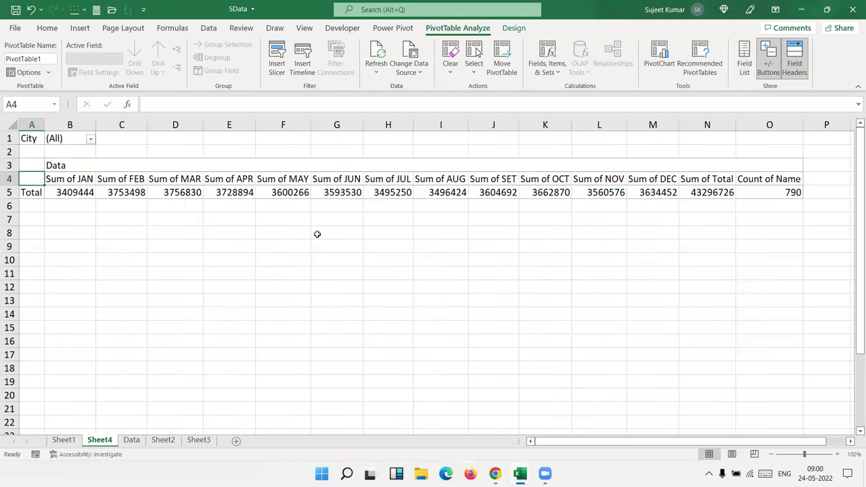
pyautogui.hotkey('ctrl', 'z')
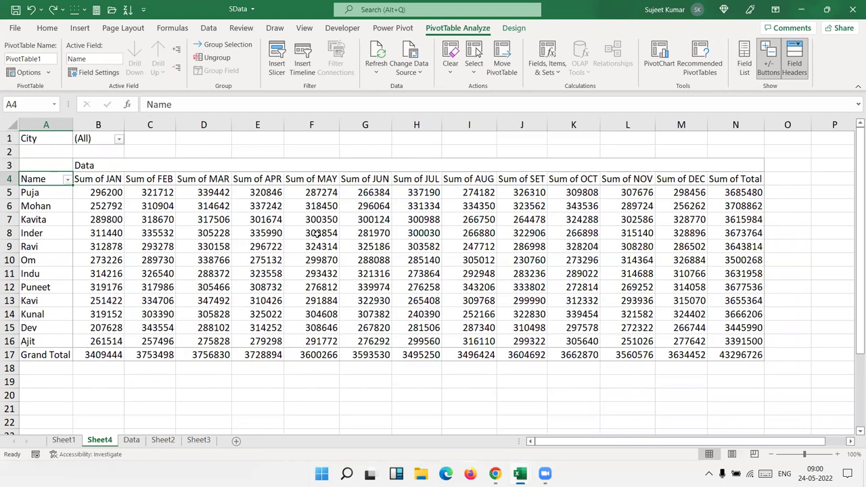
pyautogui.click(268, 233)
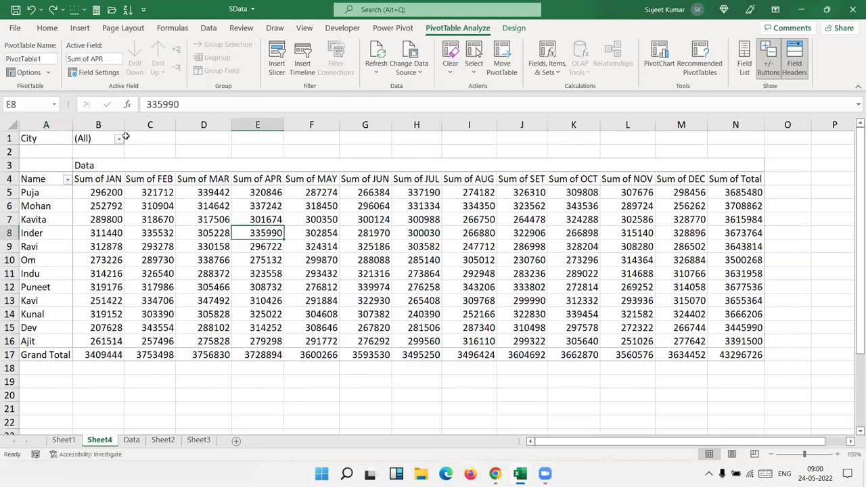
# Filter the pivot by City to Pune, then to Noida
pyautogui.click(119, 139)
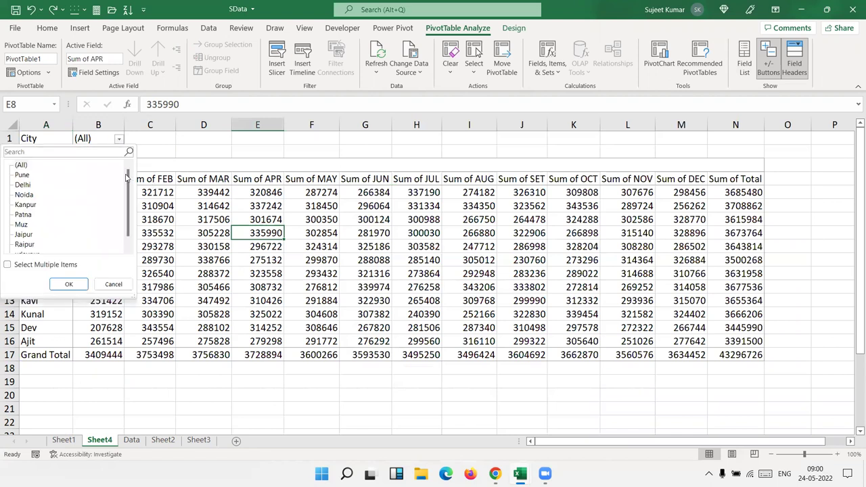
pyautogui.scroll(-1, 133, 212)
pyautogui.scroll(1, 132, 169)
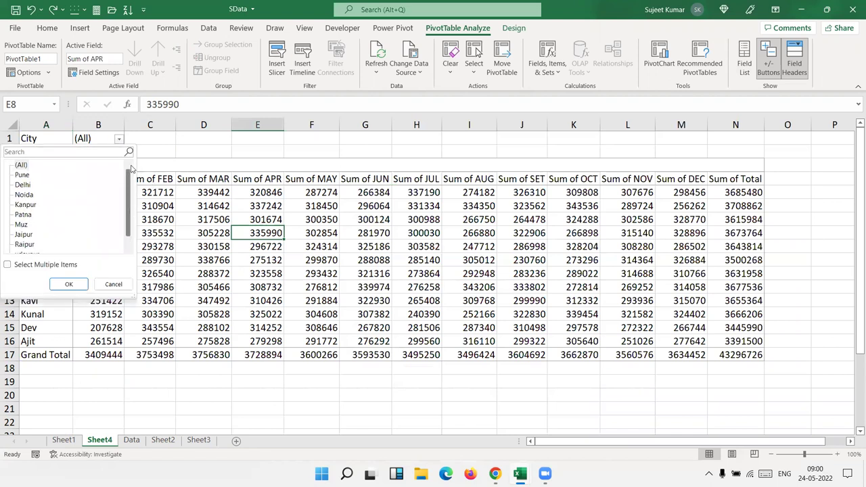
pyautogui.click(27, 178)
pyautogui.click(69, 284)
pyautogui.click(119, 139)
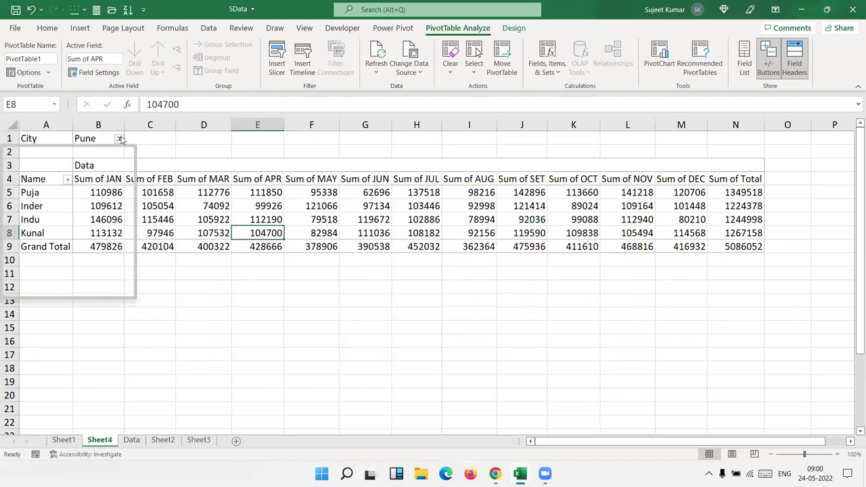
pyautogui.click(27, 195)
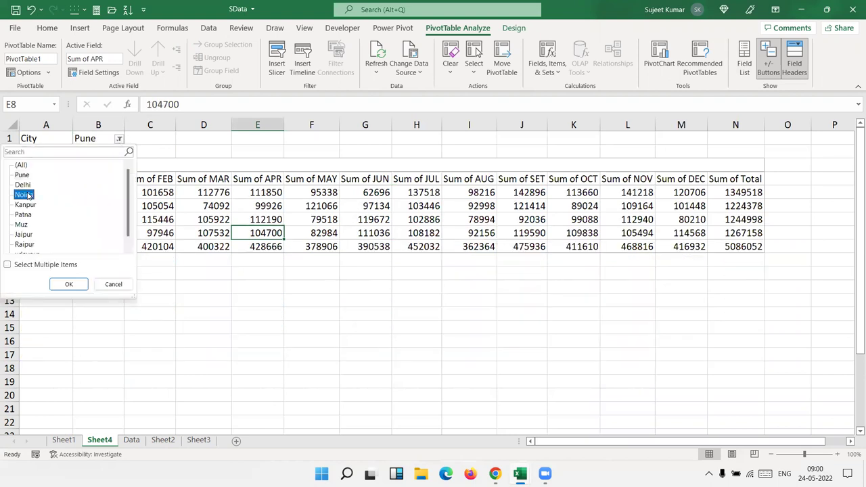
pyautogui.click(69, 285)
# Filter the pivot to Patna, then switch the City filter to Pune
pyautogui.click(119, 139)
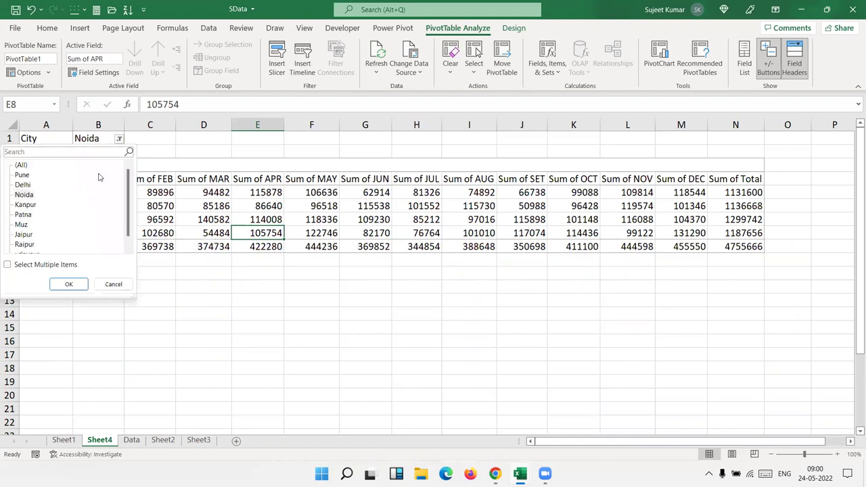
pyautogui.click(24, 215)
pyautogui.click(69, 284)
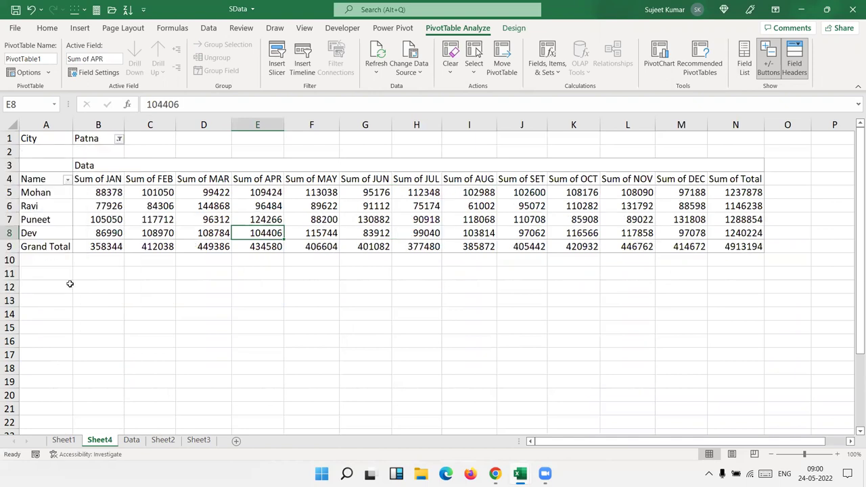
pyautogui.click(120, 139)
pyautogui.click(21, 165)
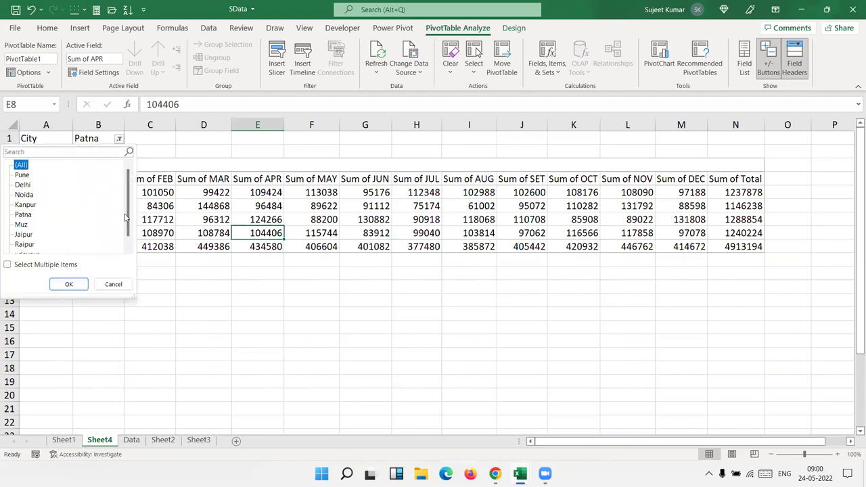
pyautogui.moveTo(129, 221); pyautogui.dragTo(130, 237)
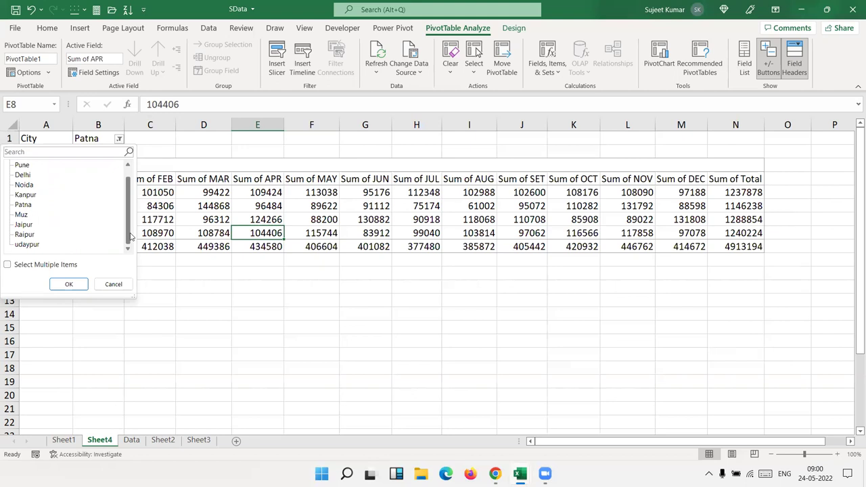
pyautogui.click(21, 165)
pyautogui.click(69, 285)
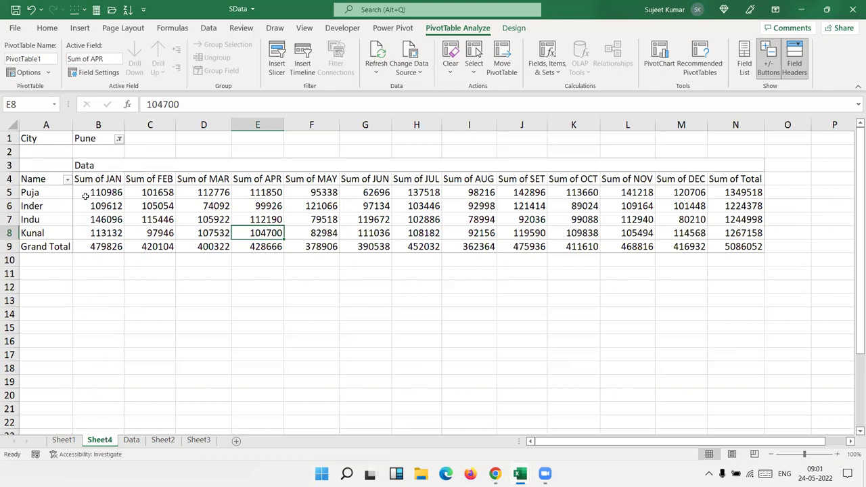
# Reset the City filter to (All) cities
pyautogui.click(119, 138)
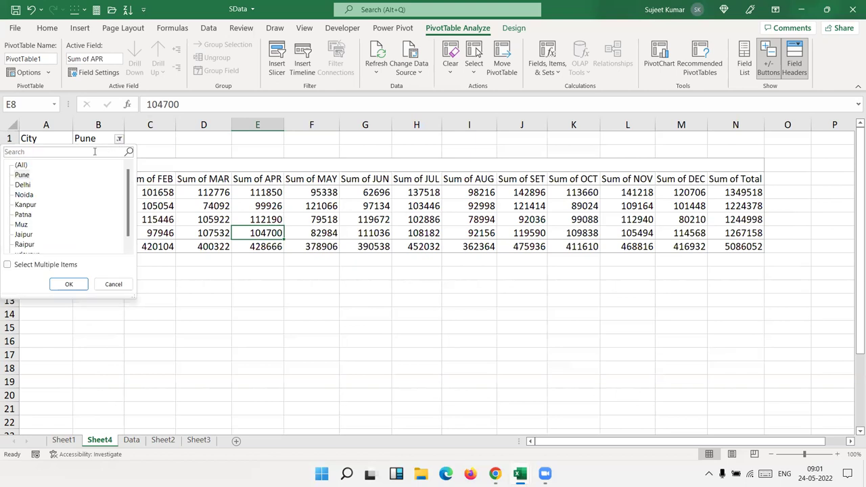
pyautogui.click(20, 166)
pyautogui.click(70, 284)
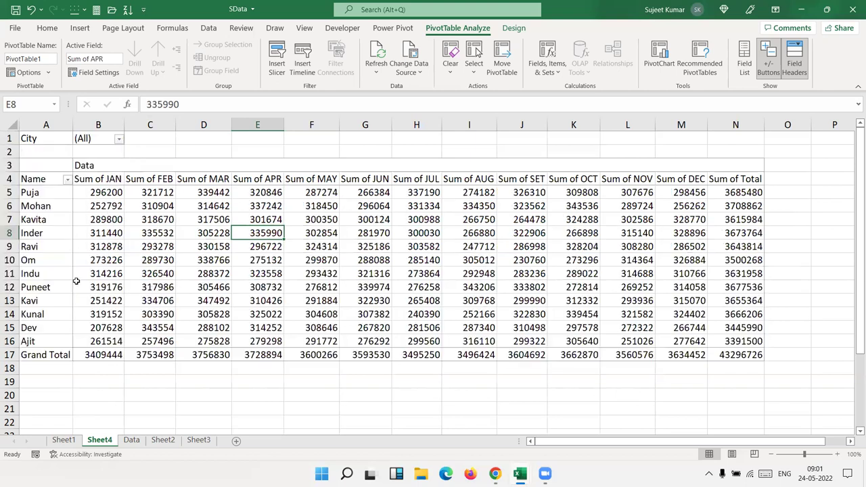
pyautogui.click(188, 207)
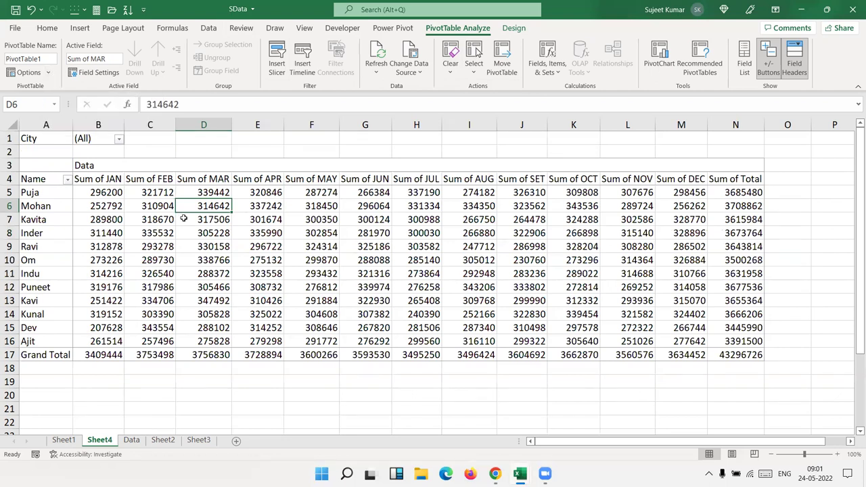
pyautogui.click(328, 248)
pyautogui.click(98, 138)
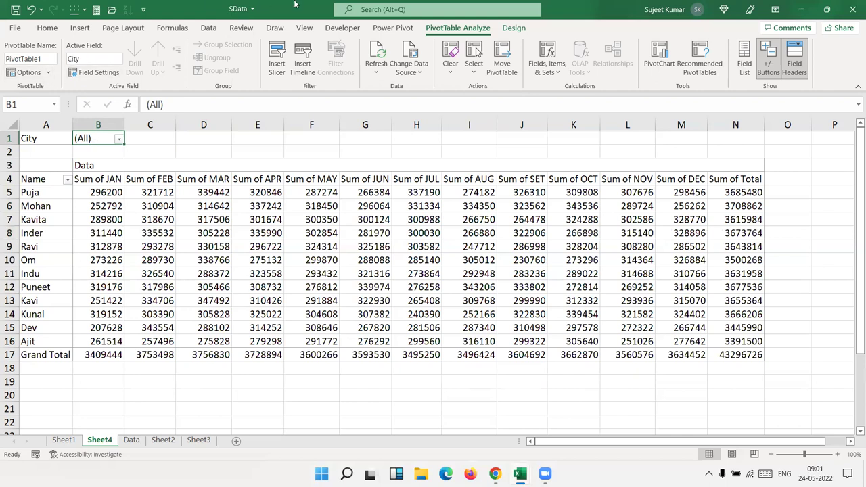
# Run Show Report Filter Pages on City to generate one PivotTable sheet per city
pyautogui.click(48, 72)
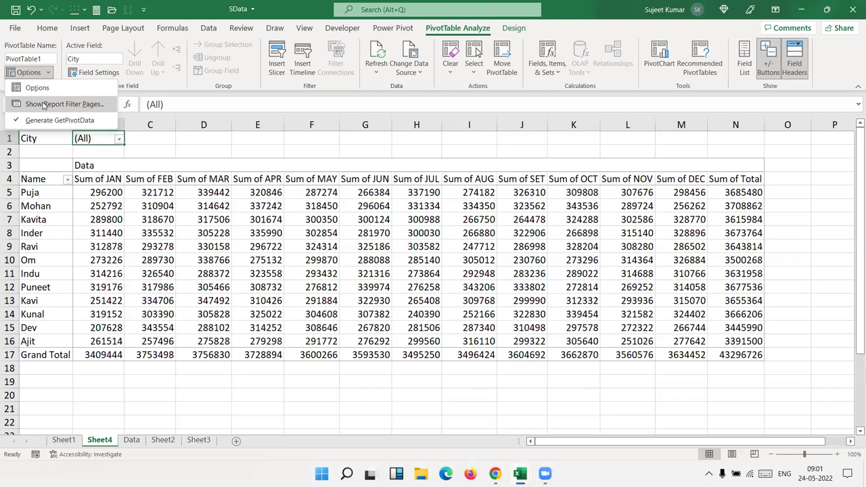
pyautogui.click(43, 105)
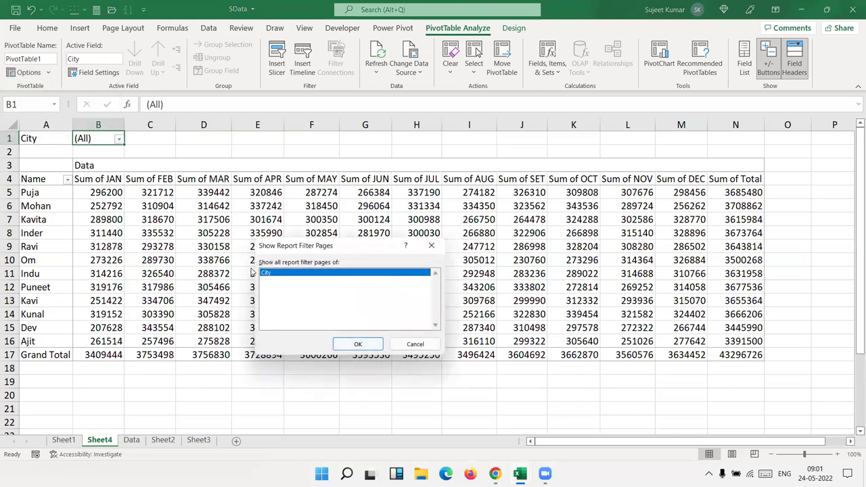
pyautogui.click(348, 345)
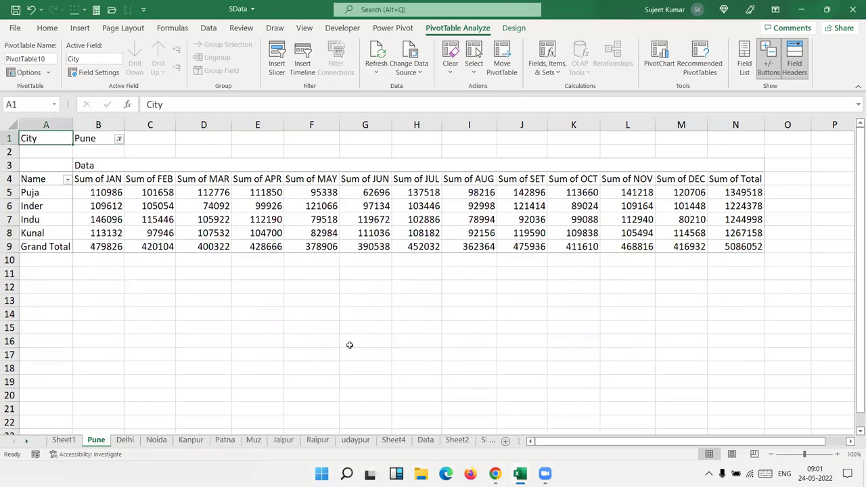
pyautogui.click(125, 443)
pyautogui.click(157, 441)
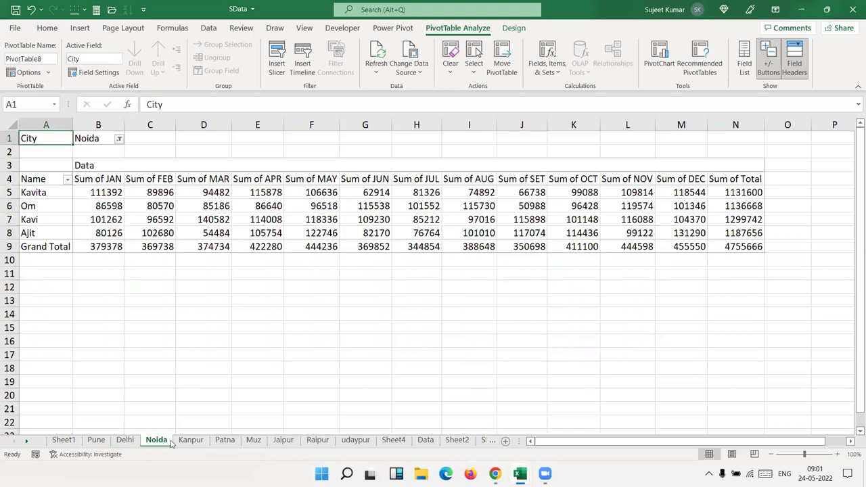
pyautogui.click(190, 441)
pyautogui.click(220, 443)
pyautogui.click(249, 444)
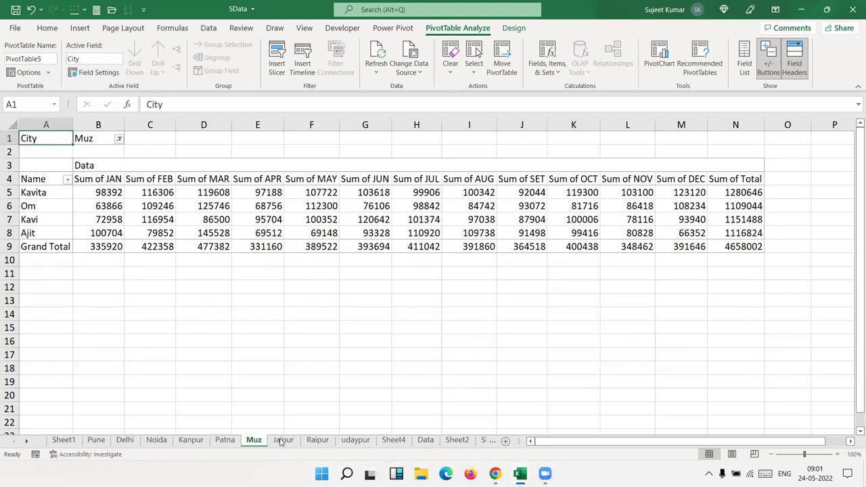
pyautogui.click(284, 442)
pyautogui.click(320, 443)
pyautogui.click(363, 444)
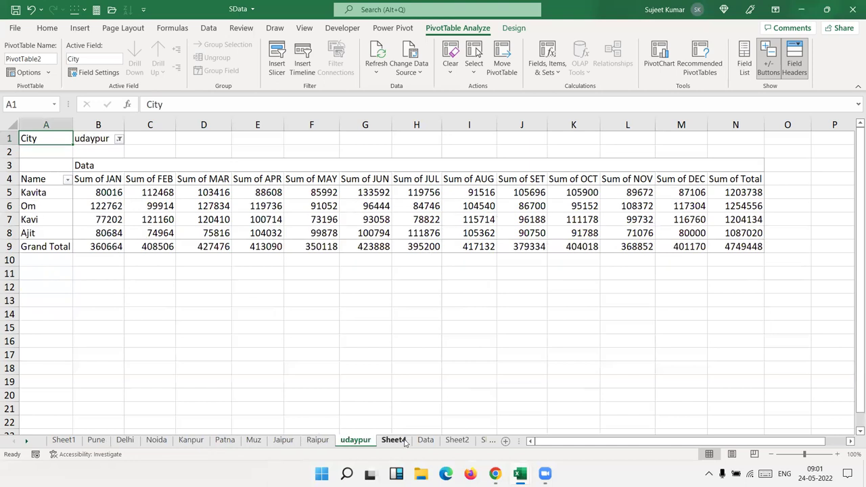
pyautogui.click(318, 441)
pyautogui.click(283, 441)
pyautogui.click(225, 441)
pyautogui.click(191, 441)
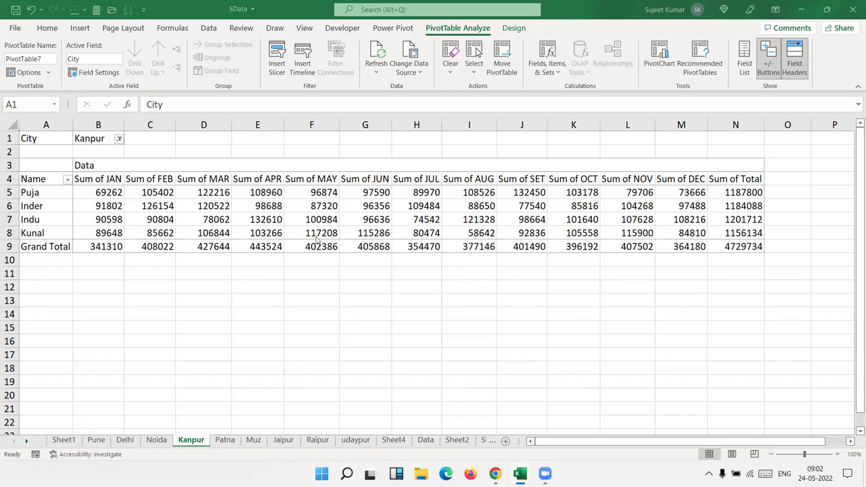
pyautogui.hotkey('ctrl', 'pagedown')
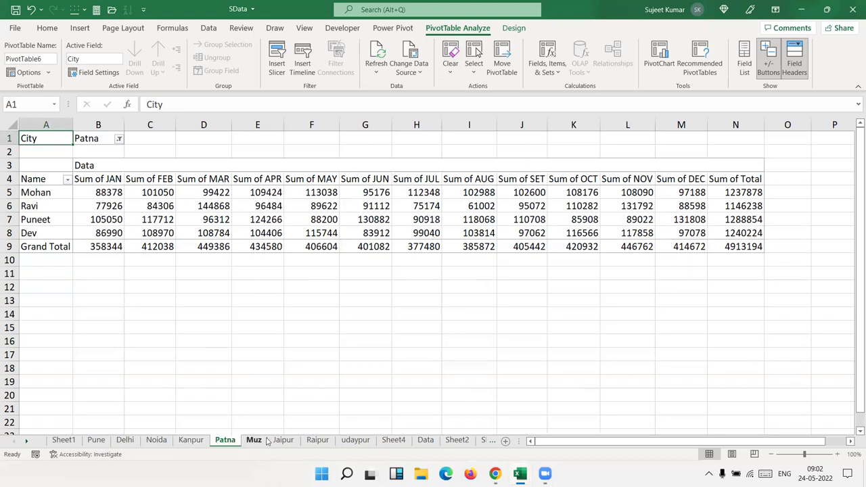
pyautogui.hotkey('ctrl', 'pagedown')
pyautogui.hotkey('ctrl', 'pagedown')
pyautogui.hotkey('ctrl', 'pagedown')
pyautogui.hotkey('ctrl', 'pagedown')
pyautogui.hotkey('ctrl', 'pagedown')
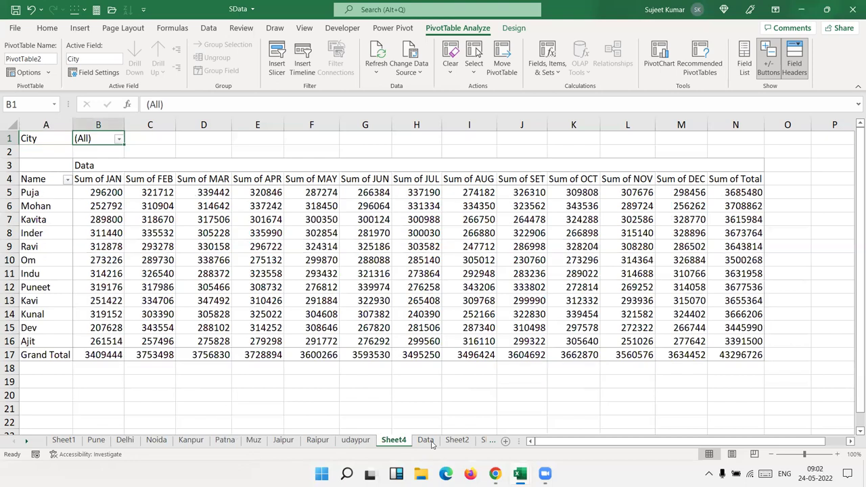
pyautogui.hotkey('ctrl', 'pageup')
pyautogui.hotkey('ctrl', 'pageup')
pyautogui.hotkey('ctrl', 'pageup')
pyautogui.click(256, 440)
pyautogui.click(224, 440)
pyautogui.click(191, 440)
pyautogui.click(156, 440)
pyautogui.click(126, 440)
pyautogui.click(97, 438)
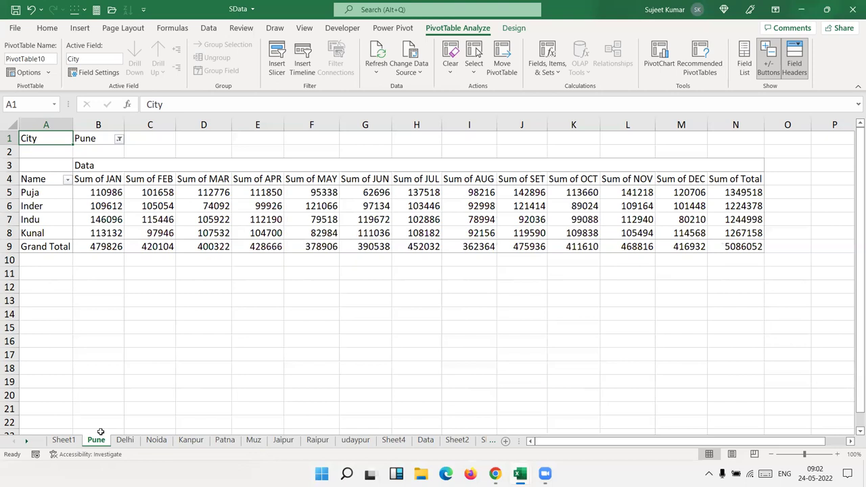
pyautogui.click(434, 444)
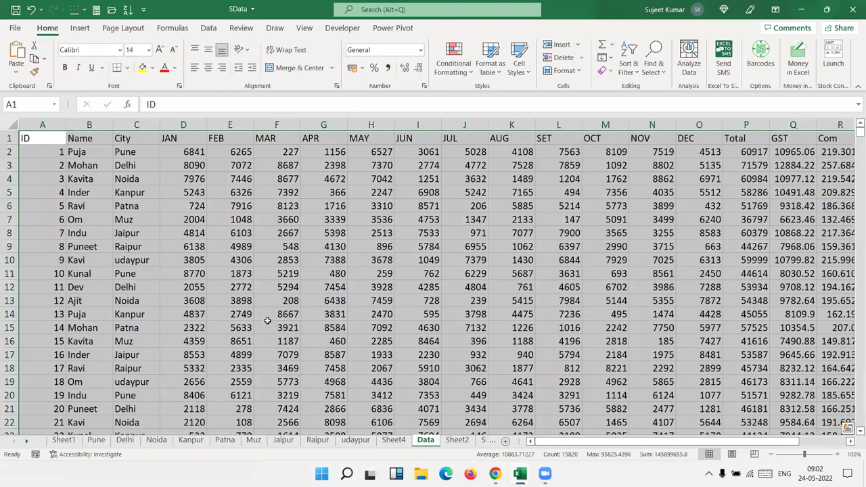
pyautogui.hotkey('ctrl', 'Home')
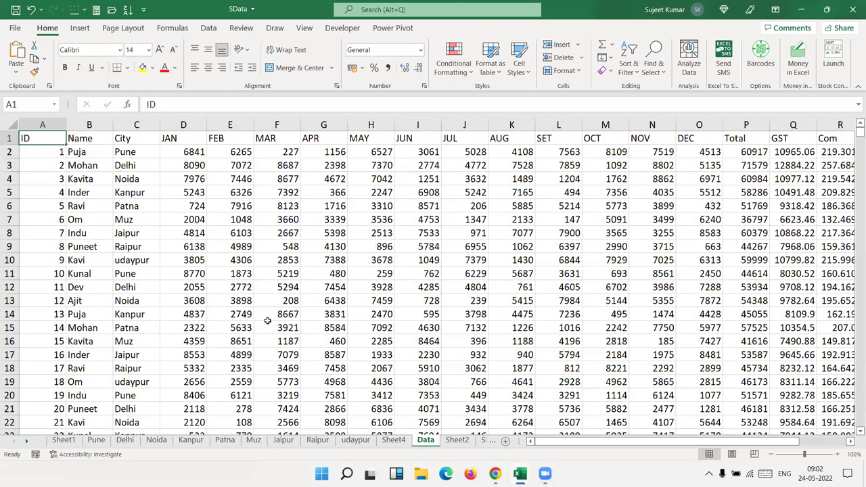
pyautogui.hotkey('ctrl', 'shift', 'End')
pyautogui.hotkey('ctrl', 'c')
pyautogui.hotkey('ctrl', 'n')
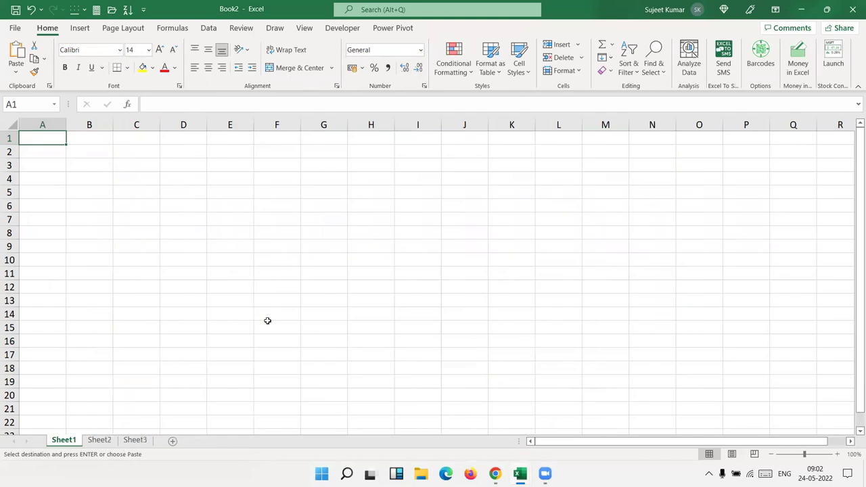
pyautogui.hotkey('ctrl', 'v')
pyautogui.hotkey('alt', 'Tab')
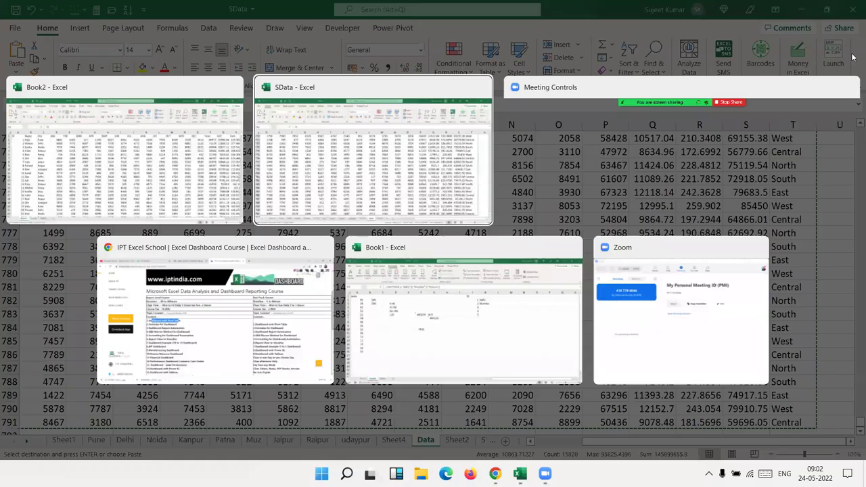
pyautogui.click(359, 170)
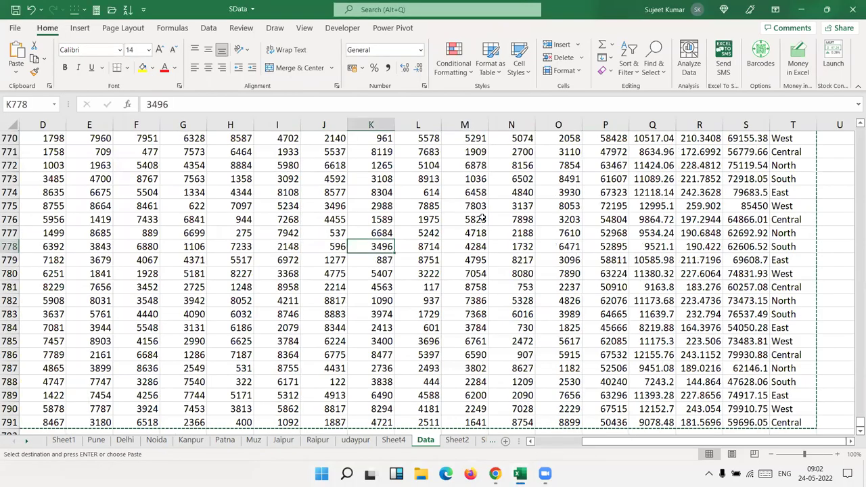
pyautogui.scroll(13, 482, 218)
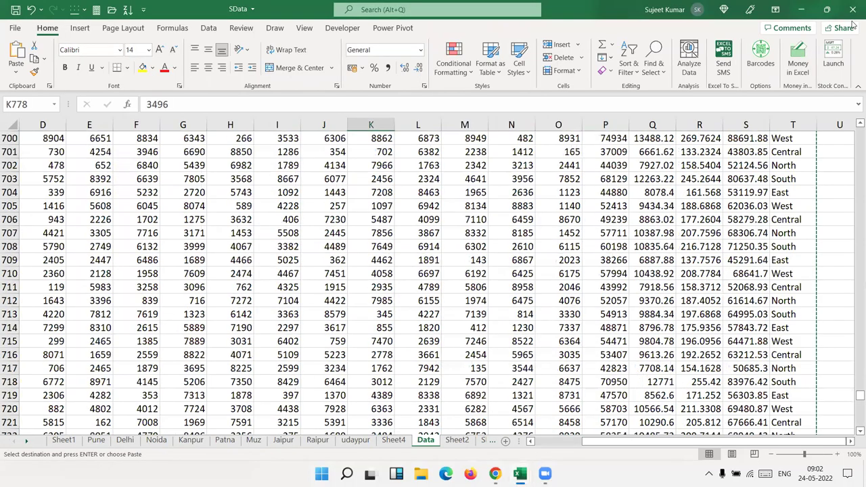
pyautogui.click(853, 10)
pyautogui.click(432, 249)
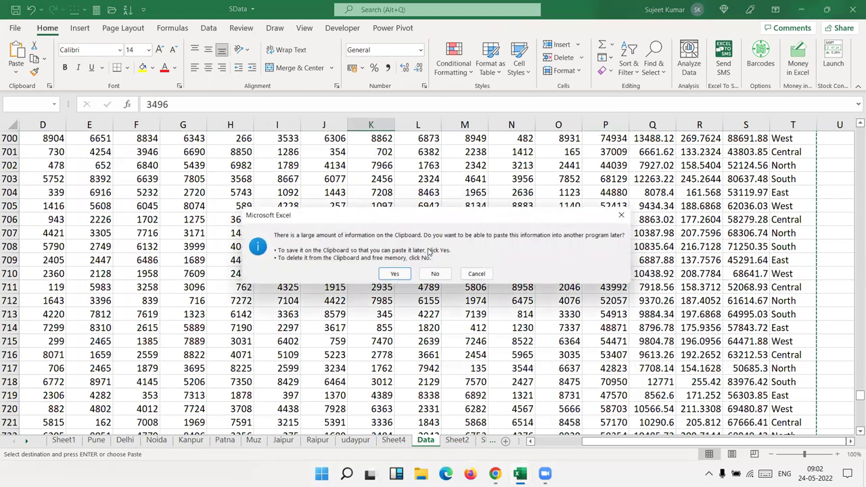
pyautogui.click(437, 273)
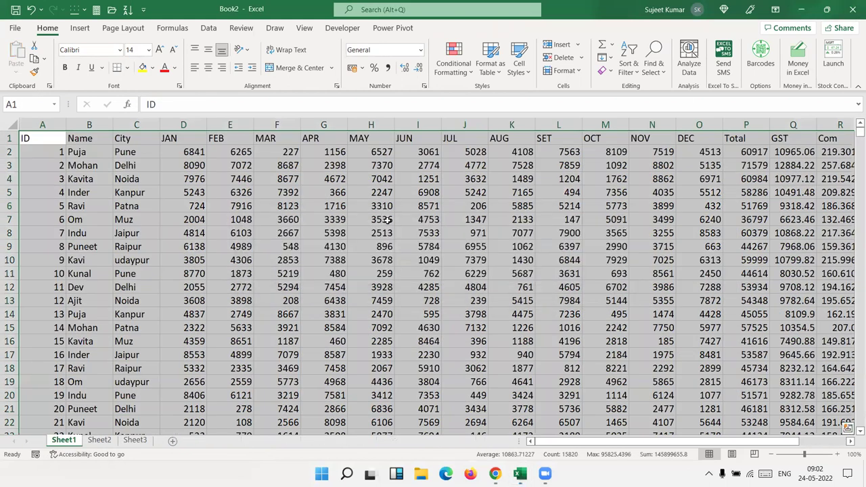
pyautogui.click(383, 218)
pyautogui.click(286, 125)
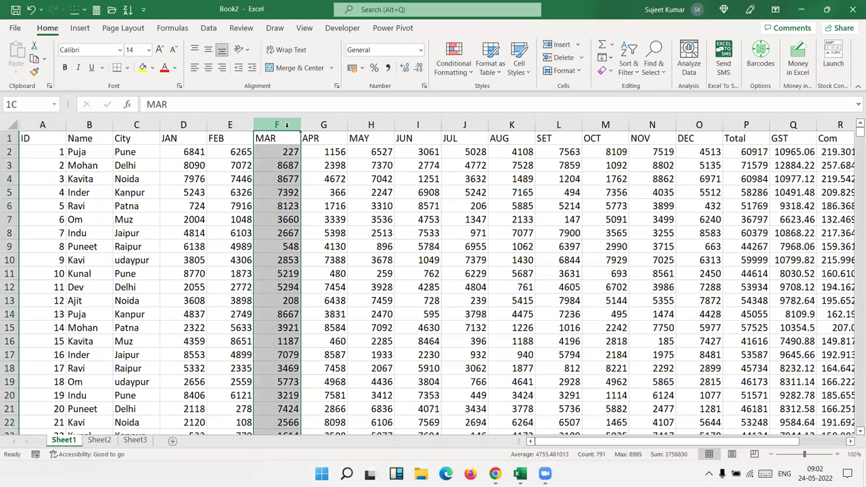
pyautogui.moveTo(287, 124); pyautogui.dragTo(824, 124)
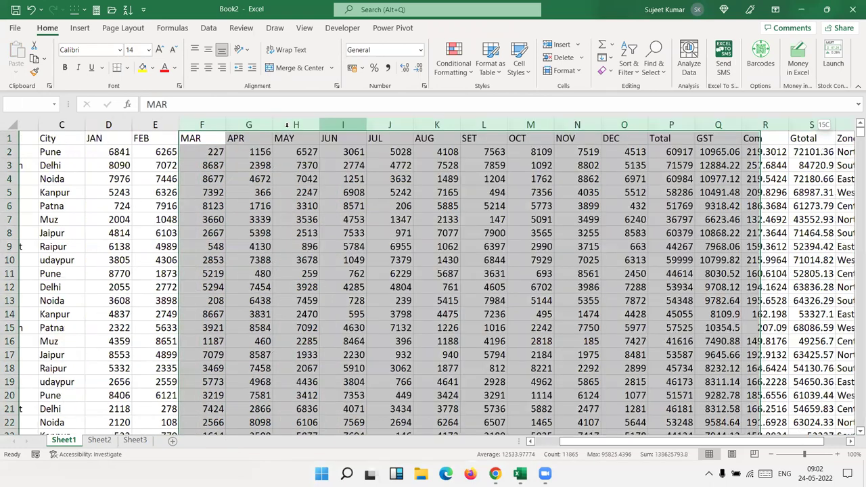
pyautogui.press('Delete')
pyautogui.press('Left')
pyautogui.press('Left')
pyautogui.press('Home')
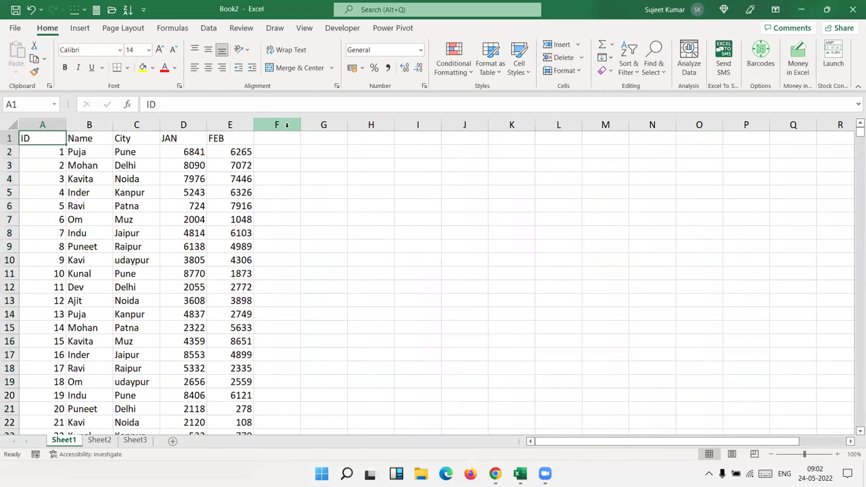
pyautogui.press('Right')
pyautogui.hotkey('ctrl', 'Down')
pyautogui.press('Down')
pyautogui.press('Down')
pyautogui.press('Down')
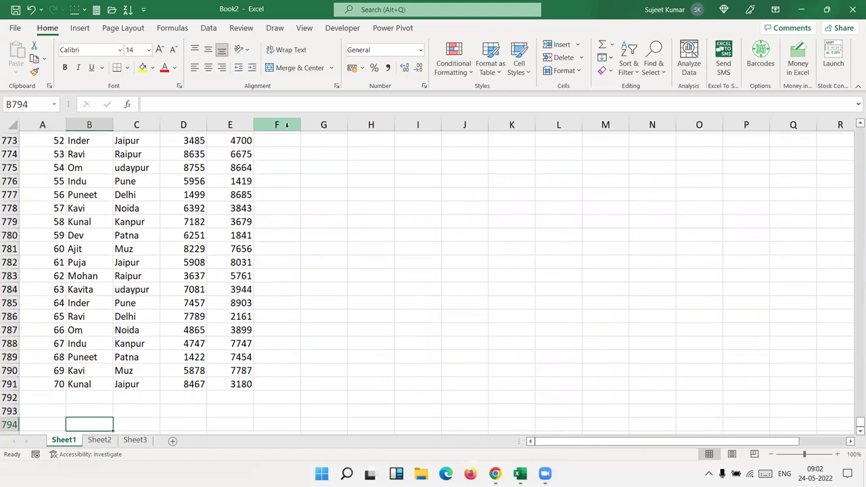
pyautogui.press('Down')
pyautogui.press('Down')
pyautogui.hotkey('ctrl', 'Home')
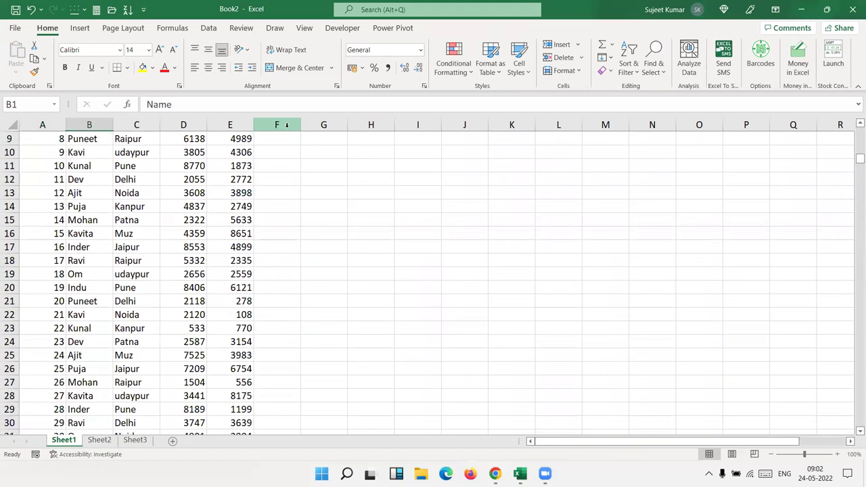
# Insert a blank PivotTable on new Sheet4 from the Sheet1 range A1:E791
pyautogui.hotkey('ctrl', 'shift', 'Right')
pyautogui.hotkey('ctrl', 'shift', 'Down')
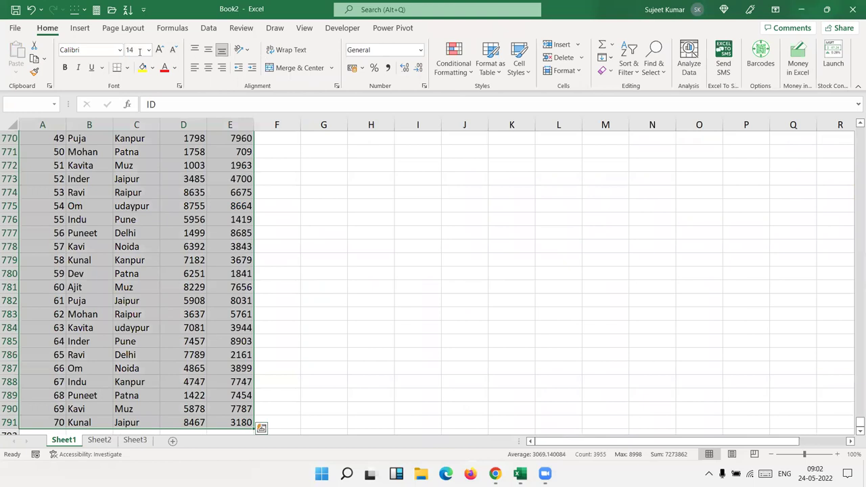
pyautogui.click(80, 28)
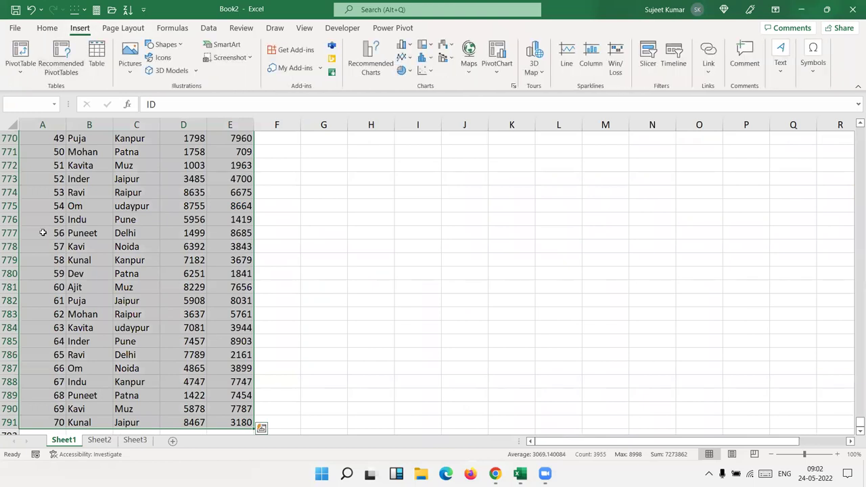
pyautogui.click(21, 54)
pyautogui.click(379, 378)
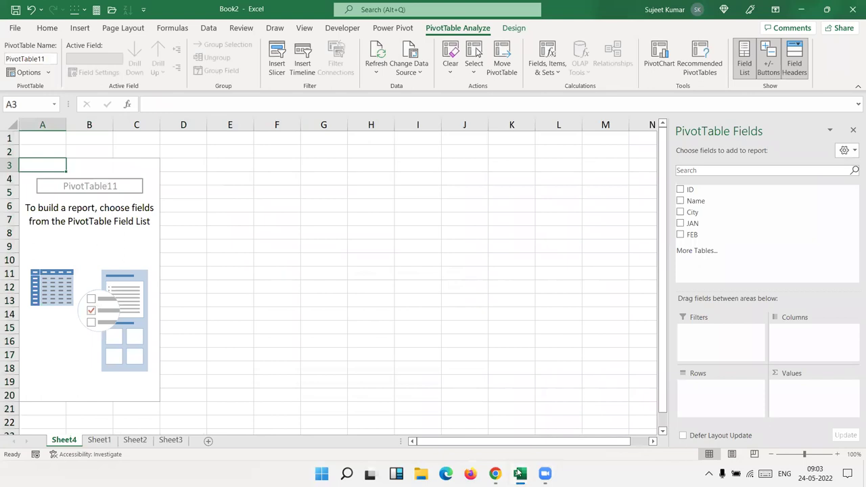
pyautogui.moveTo(519, 472)
pyautogui.click(460, 255)
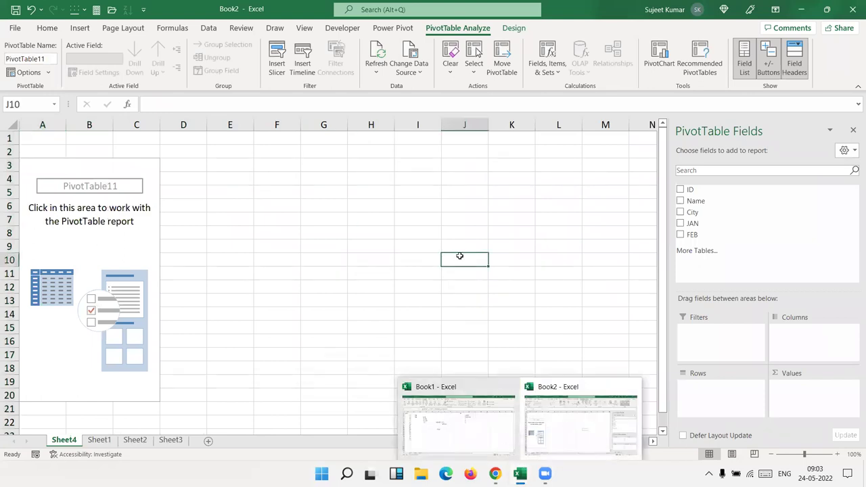
# Put Name in Rows and sum JAN in Values, then return to Sheet1
pyautogui.click(136, 233)
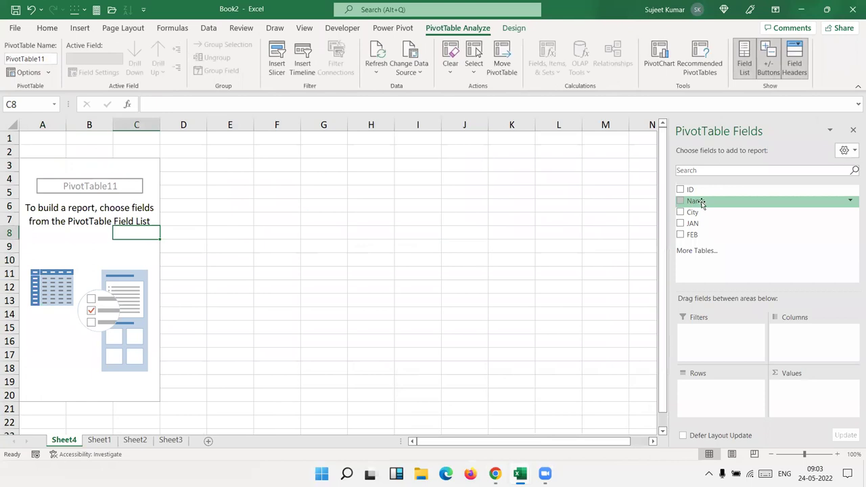
pyautogui.moveTo(698, 201); pyautogui.dragTo(721, 396)
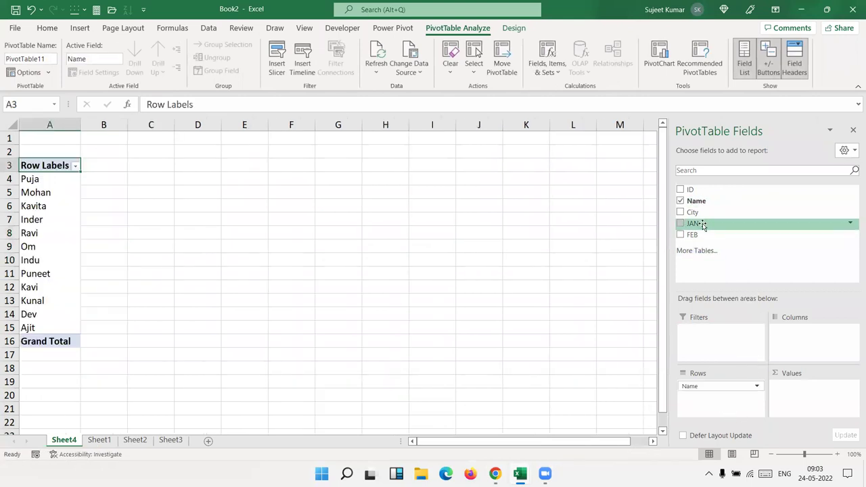
pyautogui.moveTo(702, 226); pyautogui.dragTo(798, 387)
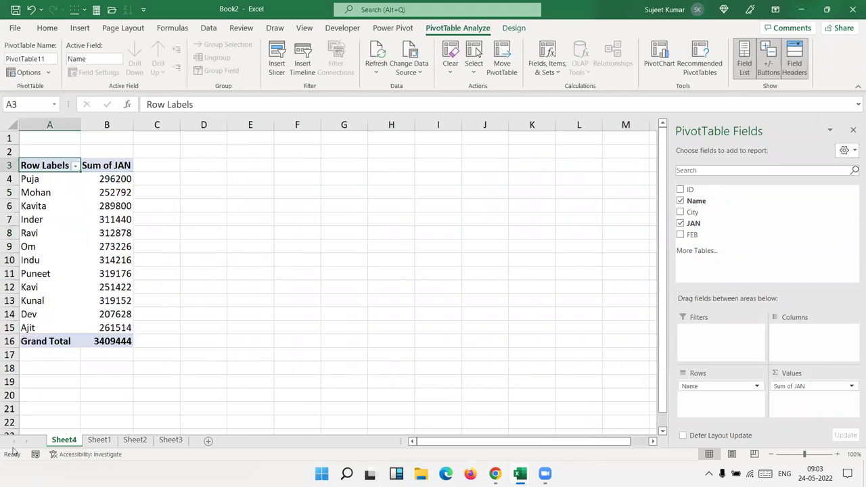
pyautogui.click(99, 440)
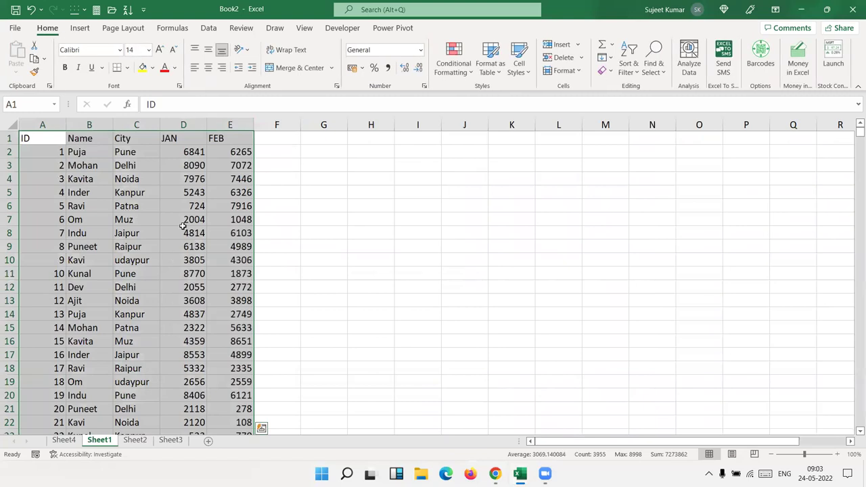
# Change Ravi's JAN value in D6 to 6525
pyautogui.click(182, 207)
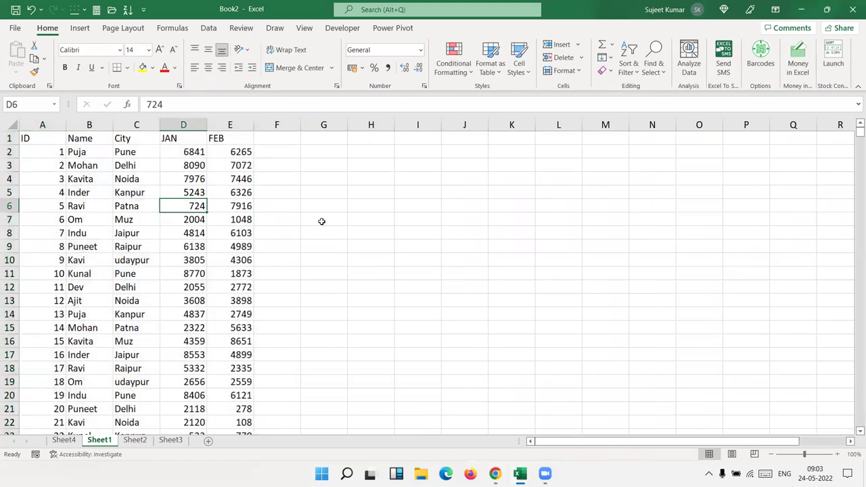
pyautogui.write('6525')
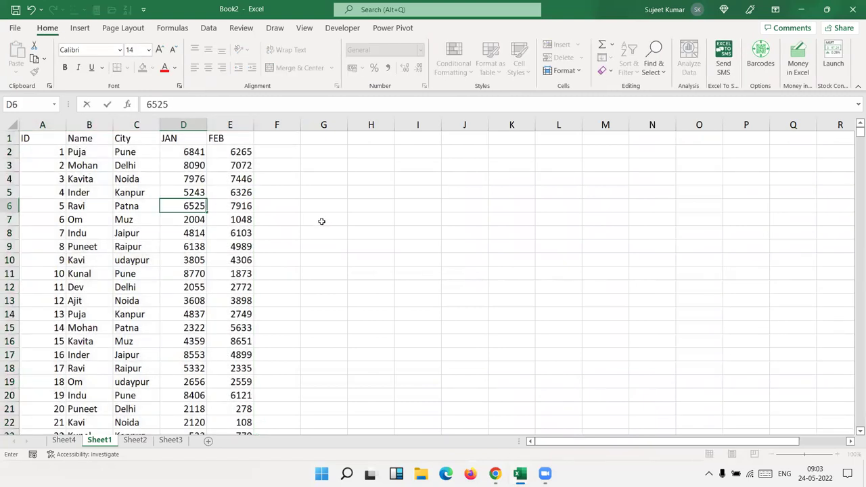
pyautogui.press('Return')
# Refresh the Sheet4 PivotTable so the Grand Total becomes 3415245, then return to Sheet1
pyautogui.click(64, 440)
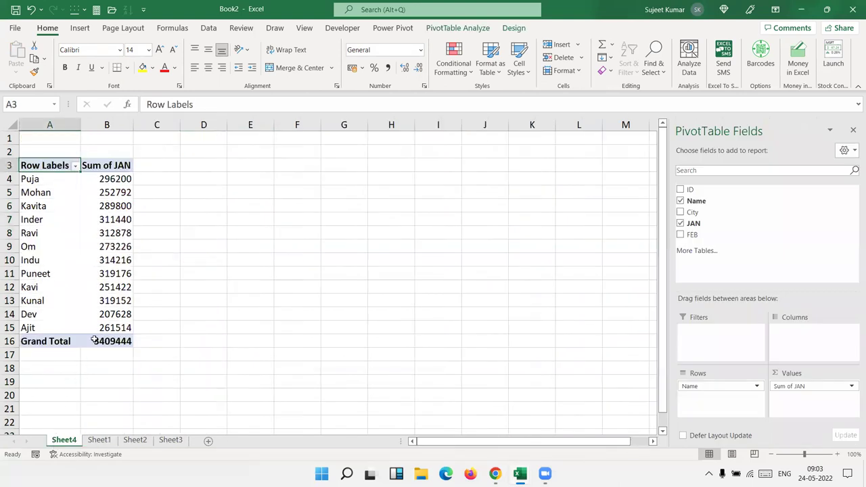
pyautogui.rightClick(77, 244)
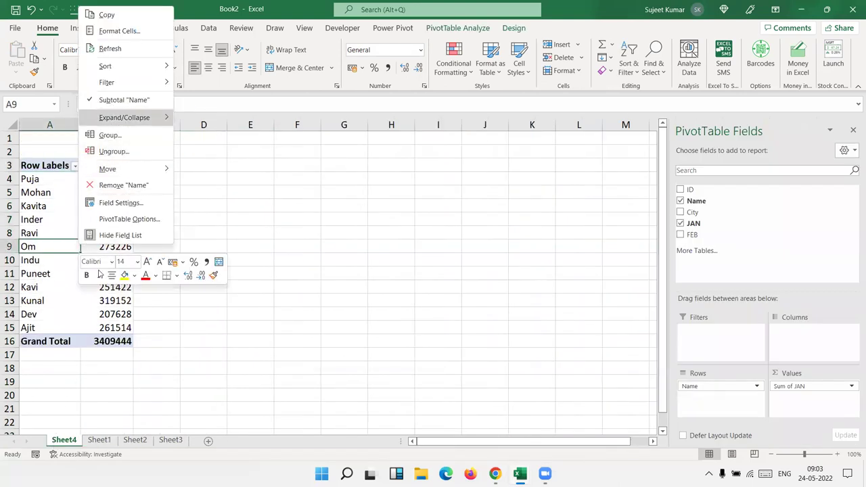
pyautogui.click(113, 50)
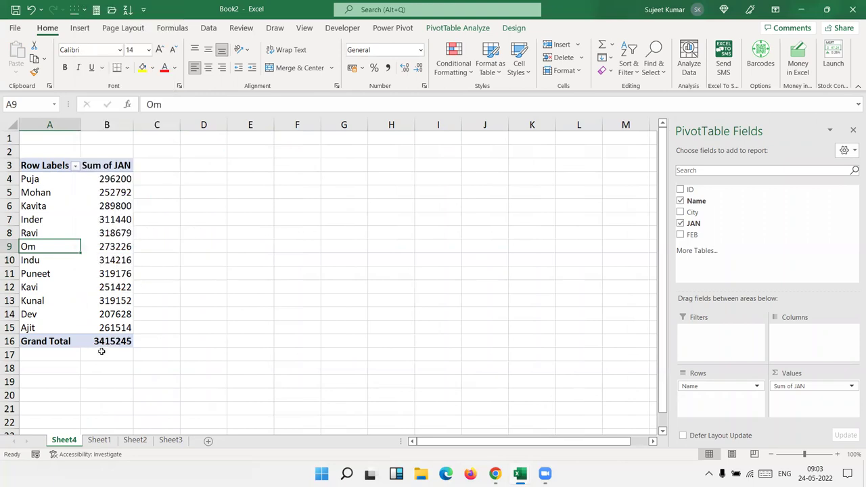
pyautogui.click(107, 342)
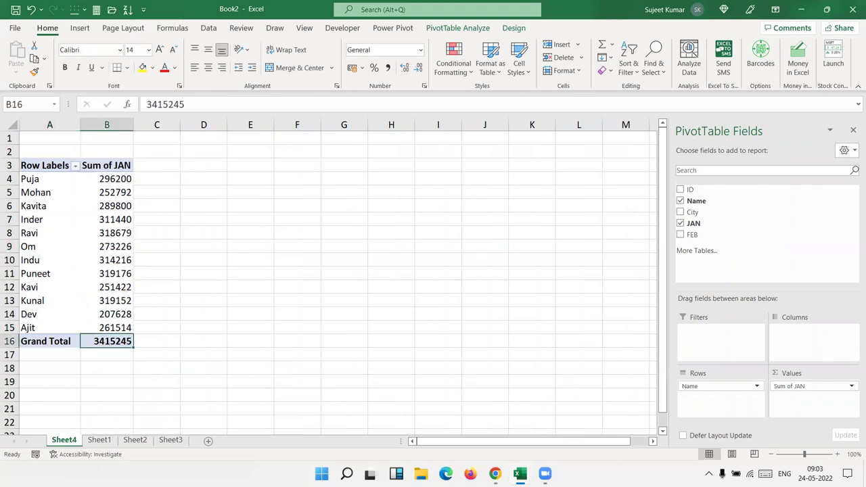
pyautogui.hotkey('ctrl', 'z')
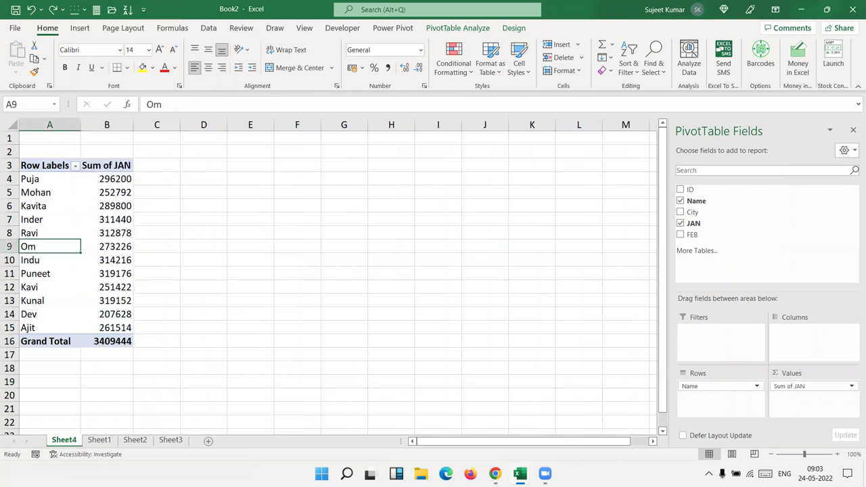
pyautogui.rightClick(125, 230)
pyautogui.click(156, 287)
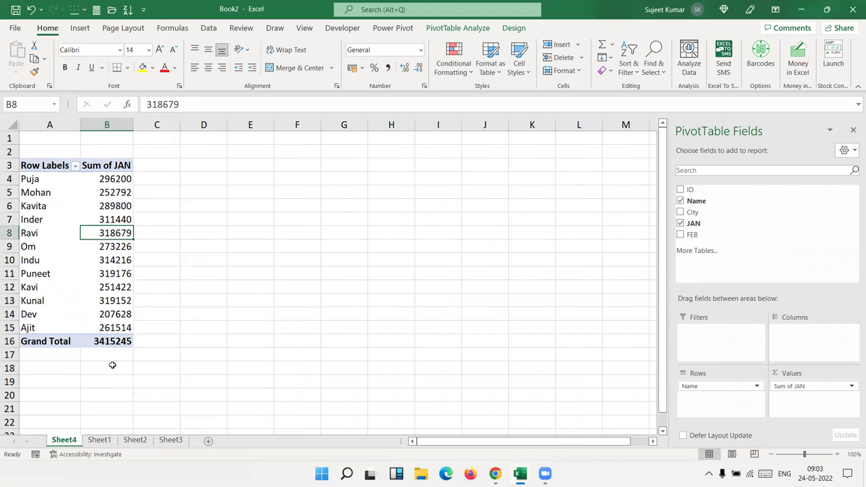
pyautogui.moveTo(118, 341); pyautogui.dragTo(31, 165)
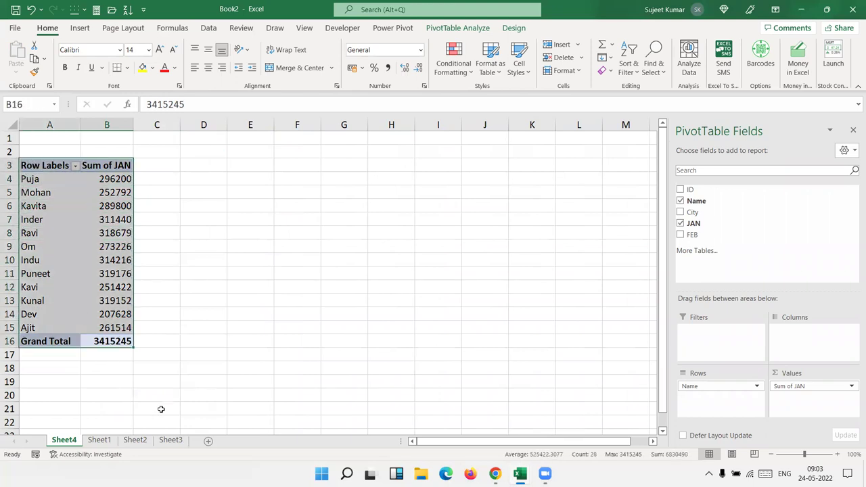
pyautogui.click(99, 440)
# In row 792 below the data, enter ID 71 and name Naman
pyautogui.click(58, 344)
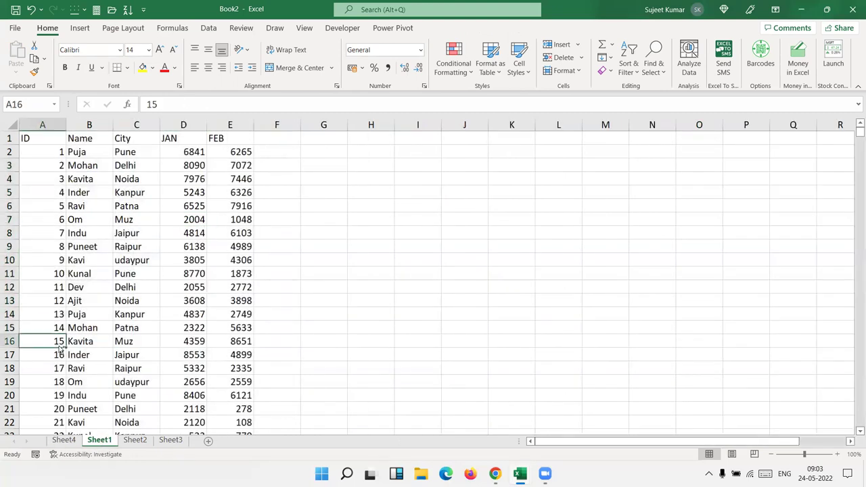
pyautogui.hotkey('ctrl', 'Down')
pyautogui.press('Down')
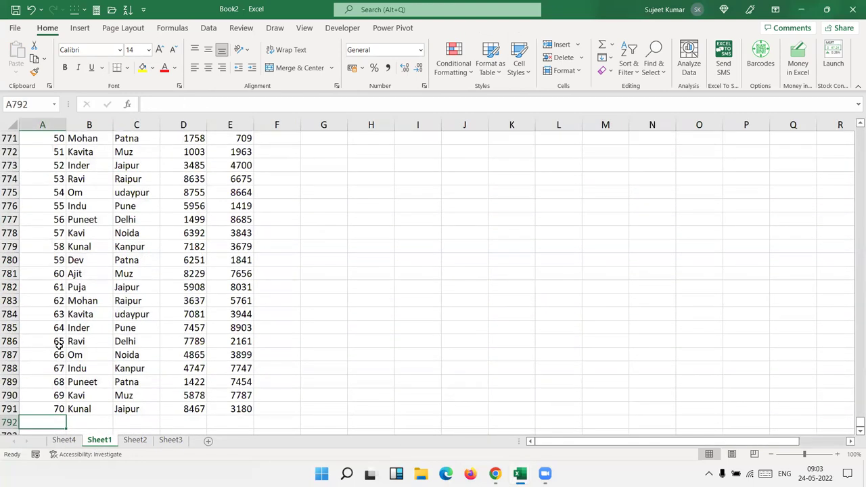
pyautogui.write('71')
pyautogui.press('Tab')
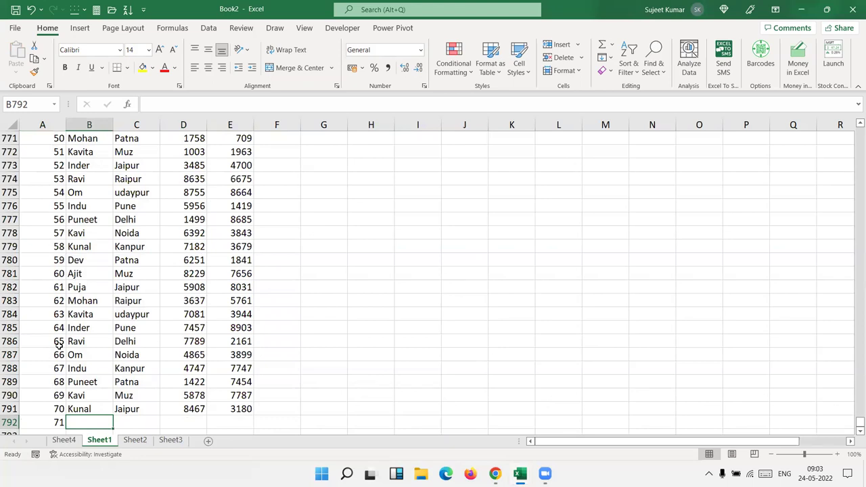
pyautogui.write('Naman')
pyautogui.press('Tab')
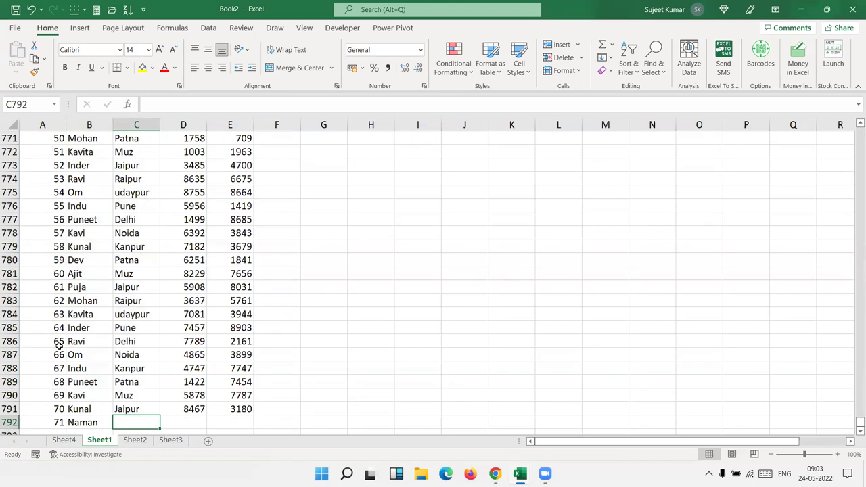
# Complete the row with city Patna, JAN 8547 and FEB 6524
pyautogui.write('Pa')
pyautogui.press('Tab')
pyautogui.write('8547')
pyautogui.press('Tab')
pyautogui.write('652')
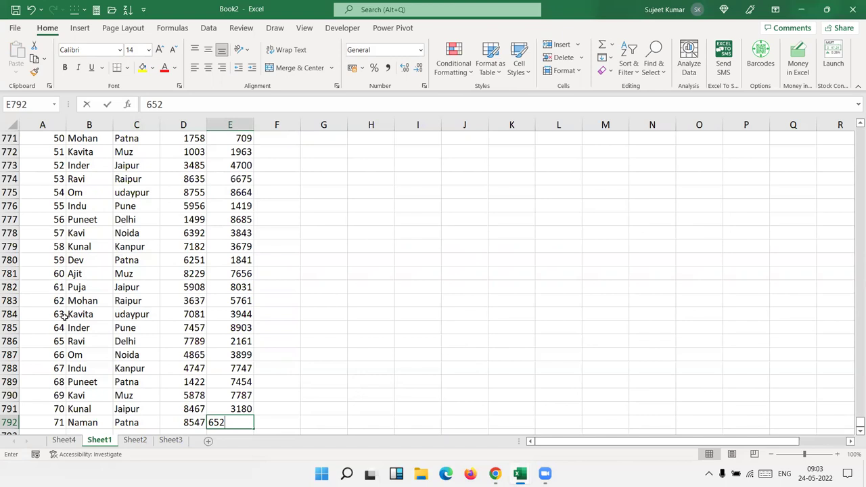
pyautogui.write('4')
pyautogui.press('Return')
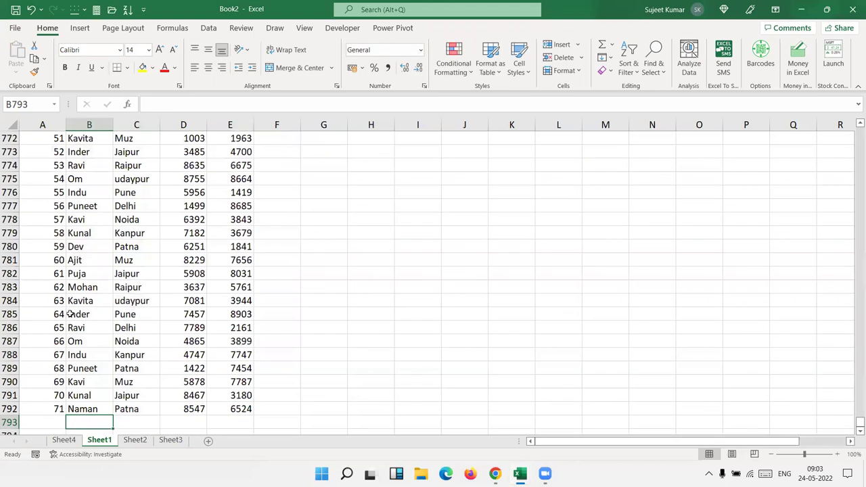
pyautogui.click(64, 440)
# Refresh the Sheet4 PivotTable
pyautogui.click(80, 287)
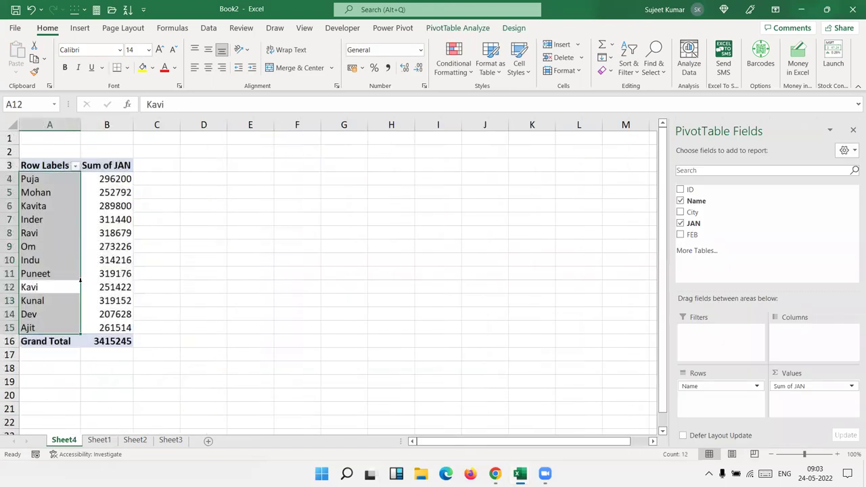
pyautogui.rightClick(120, 278)
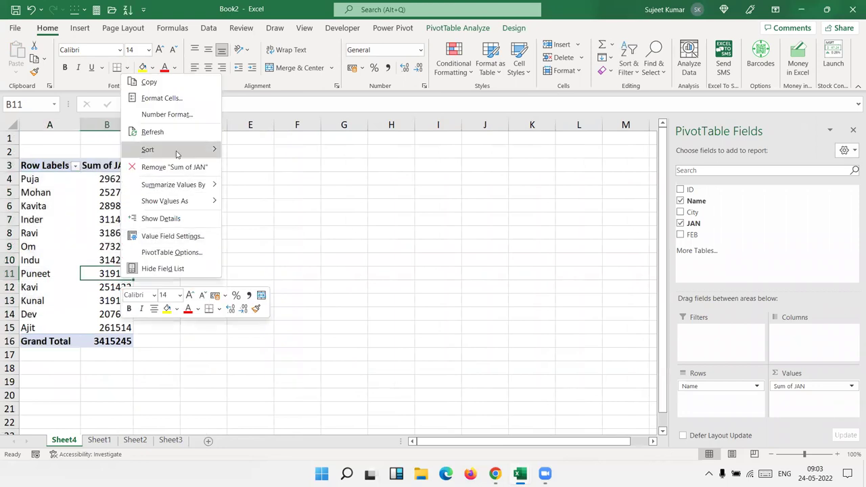
pyautogui.click(163, 134)
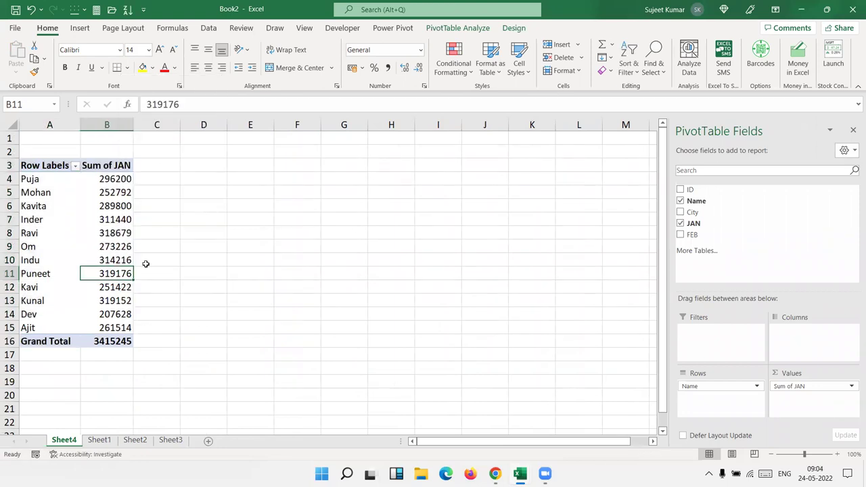
# Check the last Sheet1 data rows, then go back to Sheet4's PivotTable Analyze commands
pyautogui.click(99, 440)
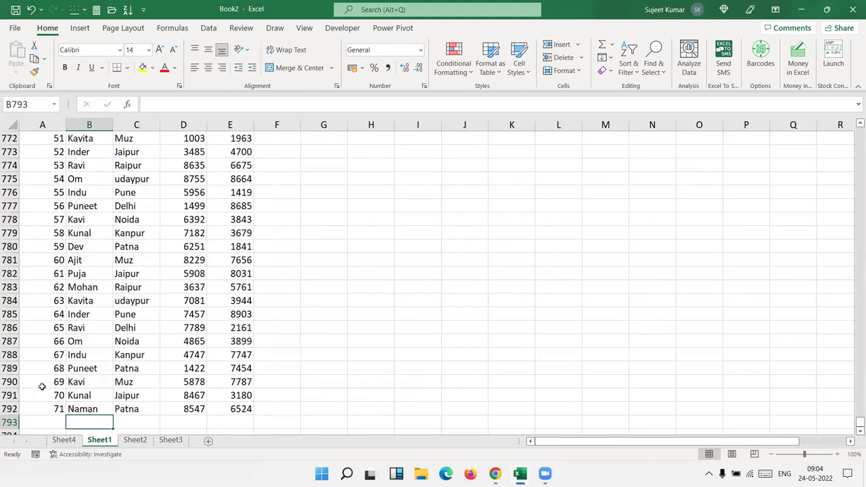
pyautogui.moveTo(43, 395); pyautogui.dragTo(244, 382)
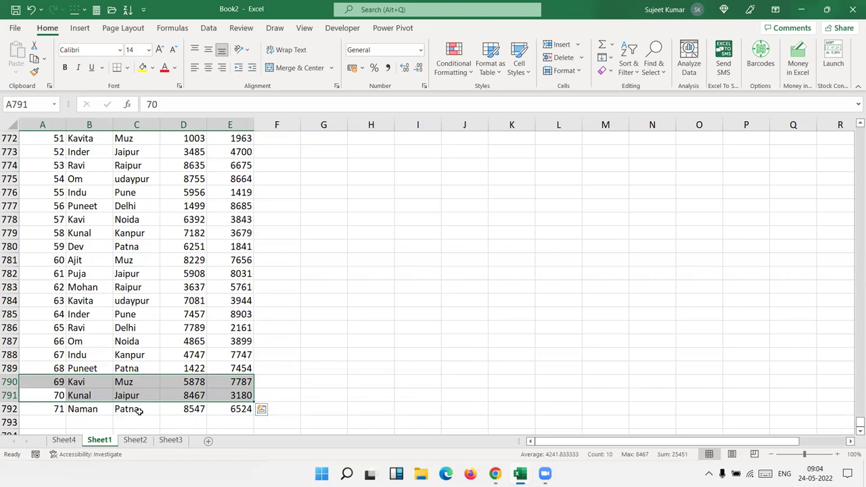
pyautogui.click(52, 397)
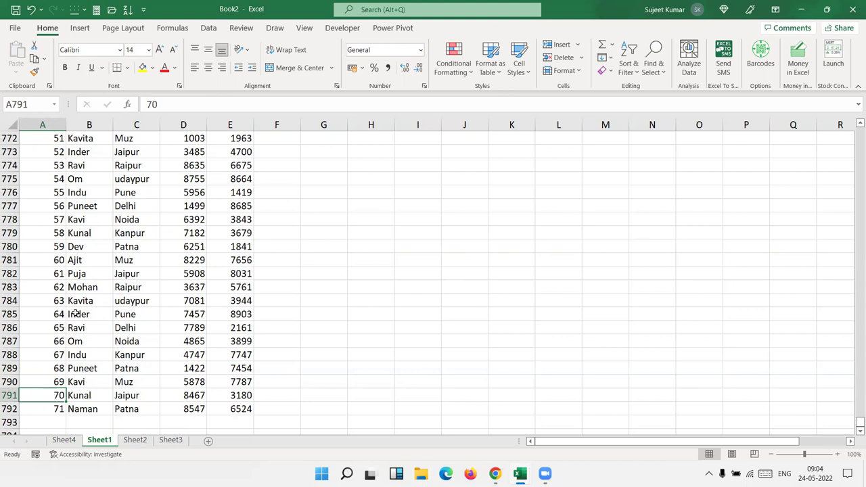
pyautogui.click(63, 441)
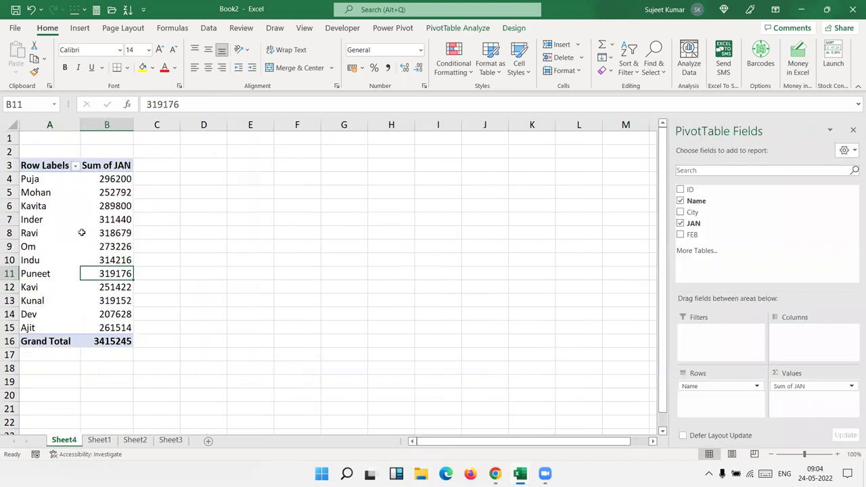
pyautogui.click(482, 33)
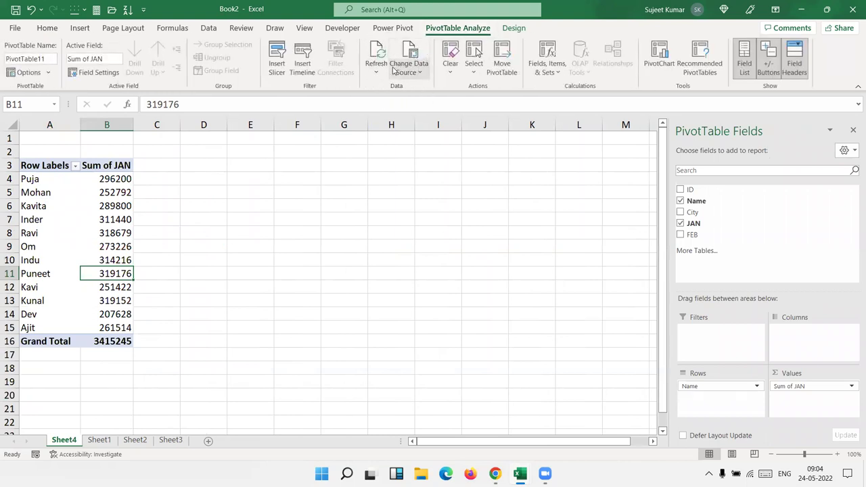
# Change the pivot source to Sheet1!$A$1:$E$792, adding Naman with 8547
pyautogui.click(395, 71)
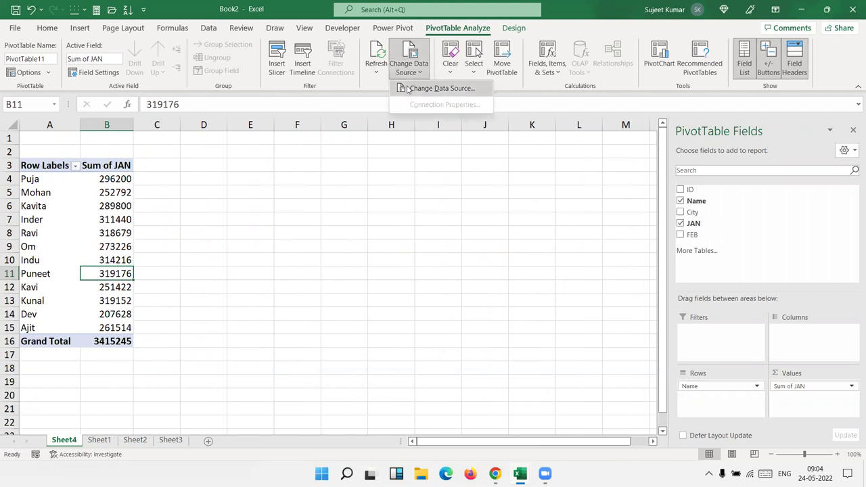
pyautogui.click(408, 90)
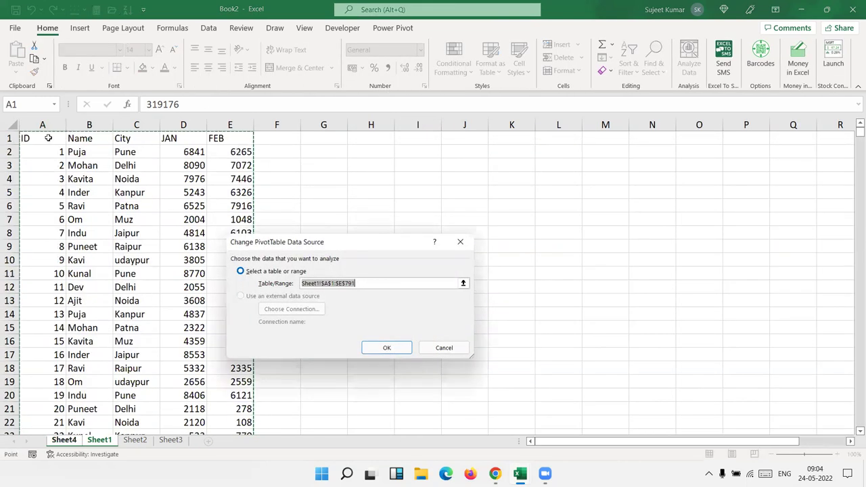
pyautogui.click(48, 137)
pyautogui.hotkey('ctrl', 'shift', 'Right')
pyautogui.hotkey('ctrl', 'shift', 'Down')
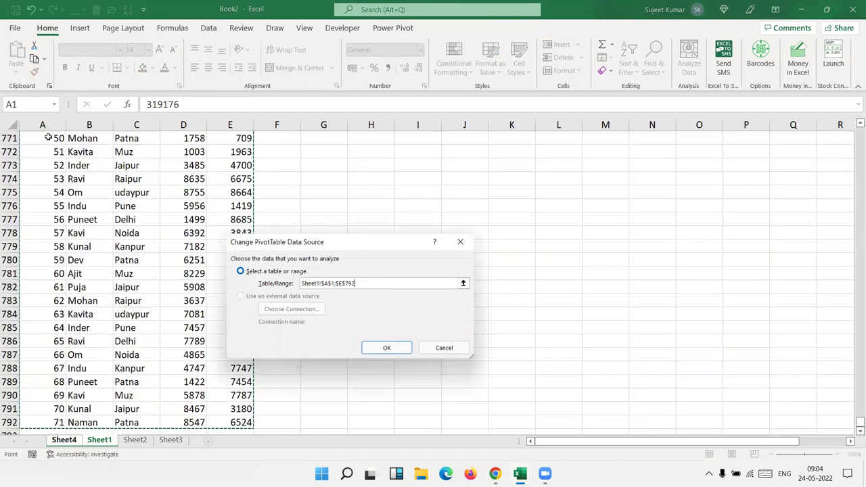
pyautogui.click(385, 349)
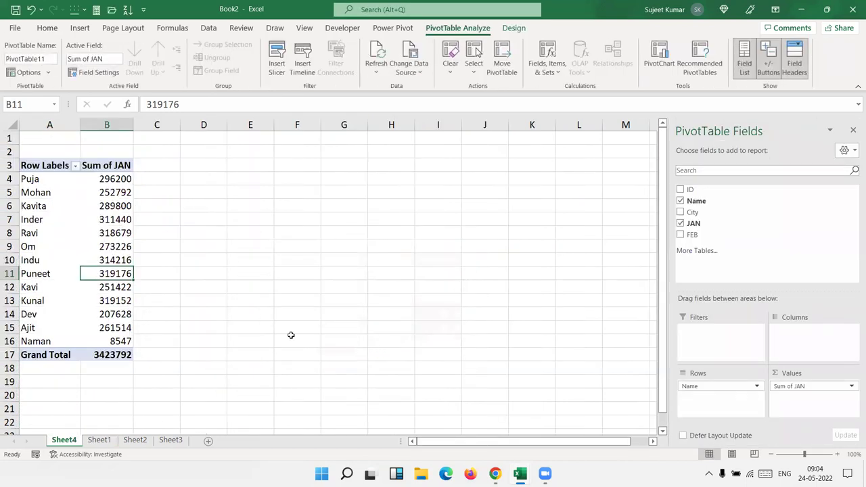
pyautogui.moveTo(124, 341); pyautogui.dragTo(51, 342)
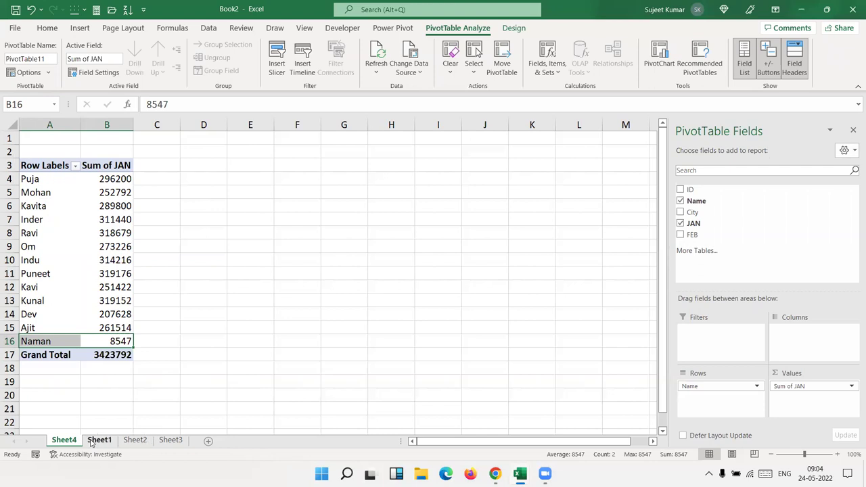
# Switch to the empty Sheet2 and open the Insert PivotTable dropdown
pyautogui.click(140, 442)
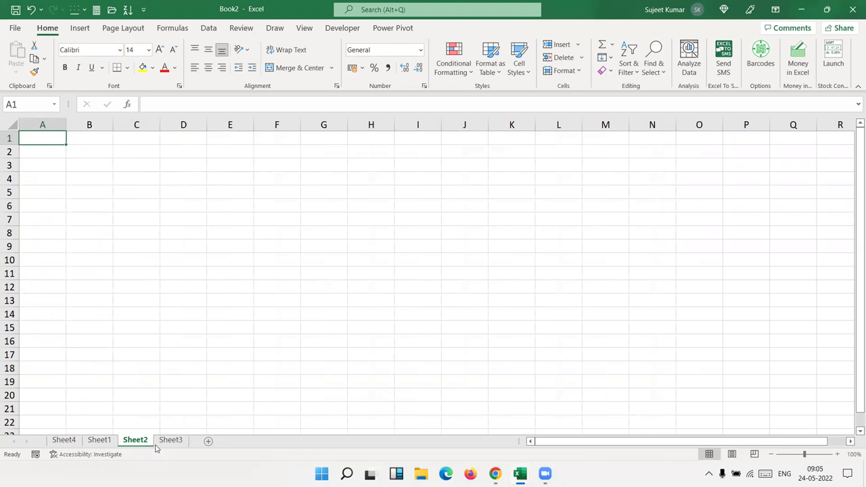
pyautogui.click(241, 28)
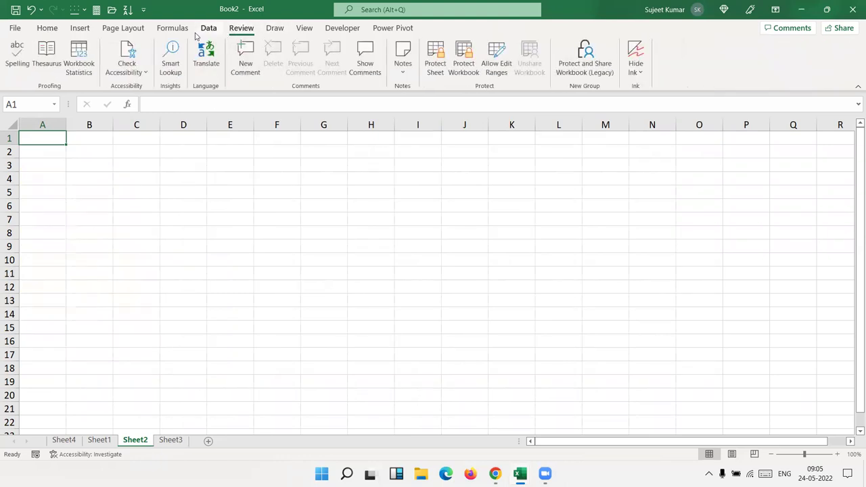
pyautogui.click(80, 28)
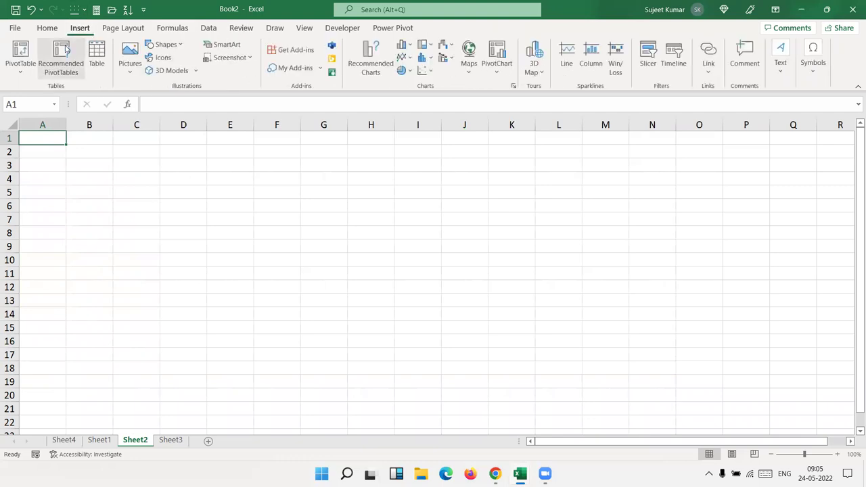
pyautogui.click(28, 72)
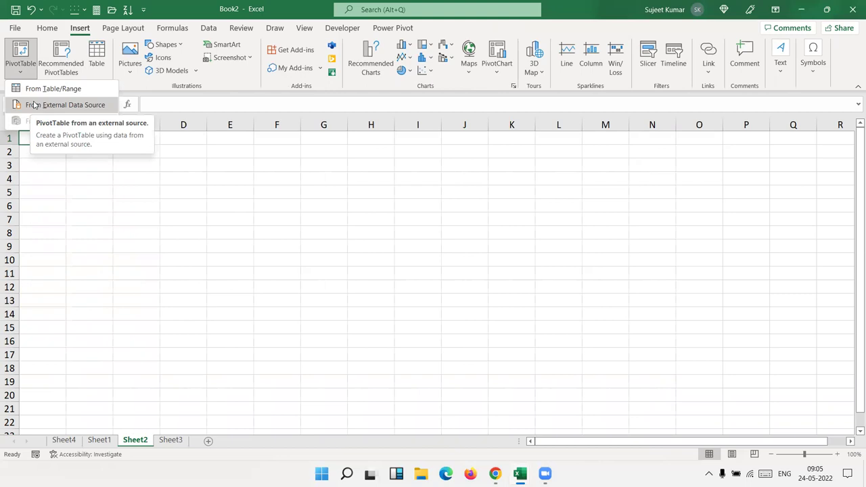
# Start a pivot table from an external data source and browse for a new connection
pyautogui.click(38, 106)
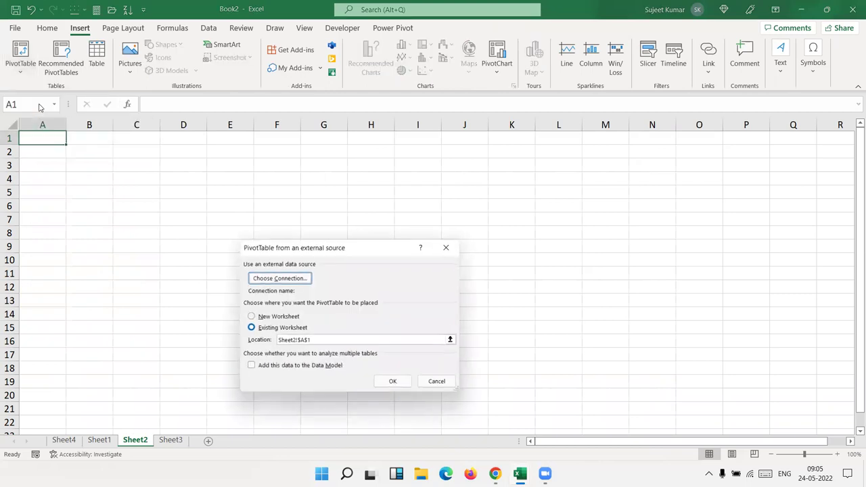
pyautogui.click(277, 279)
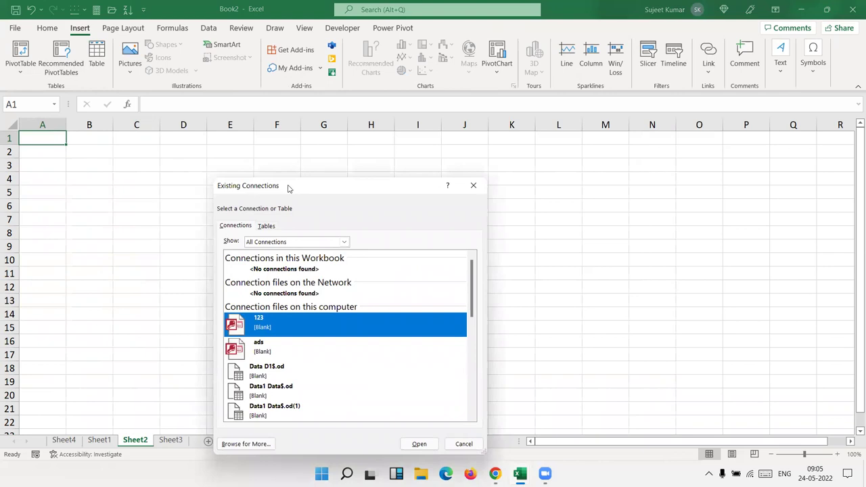
pyautogui.scroll(-10, 282, 244)
pyautogui.scroll(-5, 280, 262)
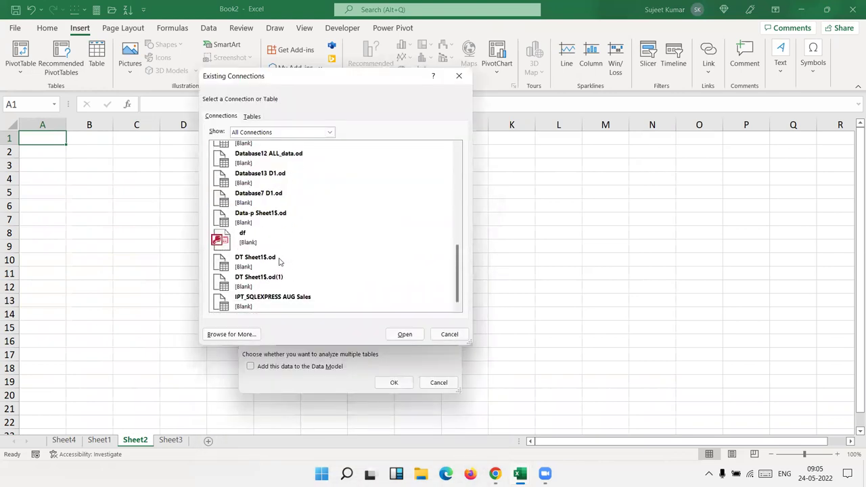
pyautogui.click(234, 335)
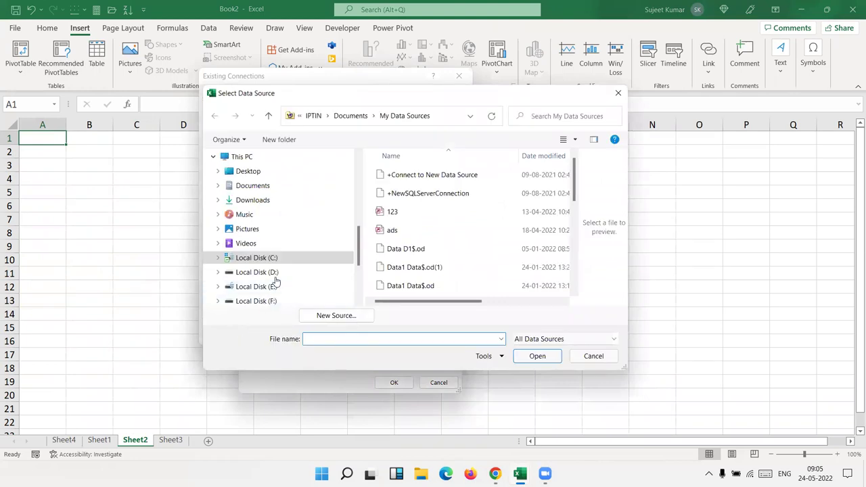
# Pick the Data1 workbook in Desktop\File2 and its Data$ sheet as the source
pyautogui.scroll(-2, 485, 225)
pyautogui.scroll(-2, 484, 231)
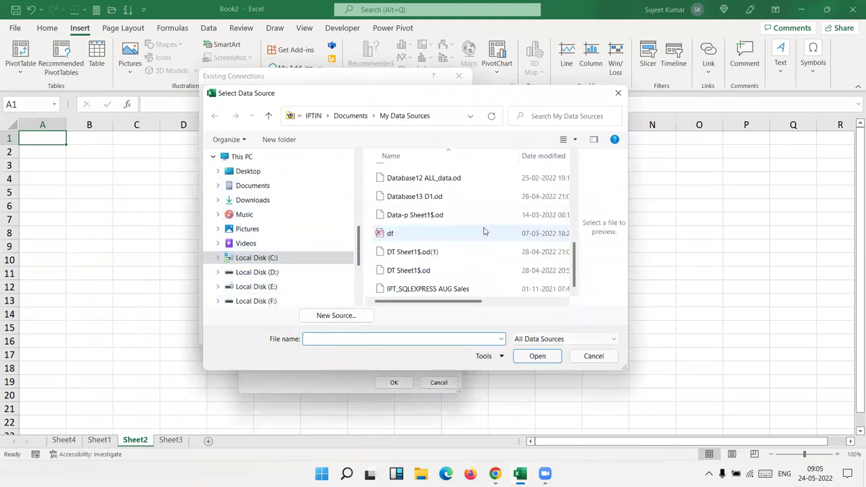
pyautogui.scroll(4, 471, 250)
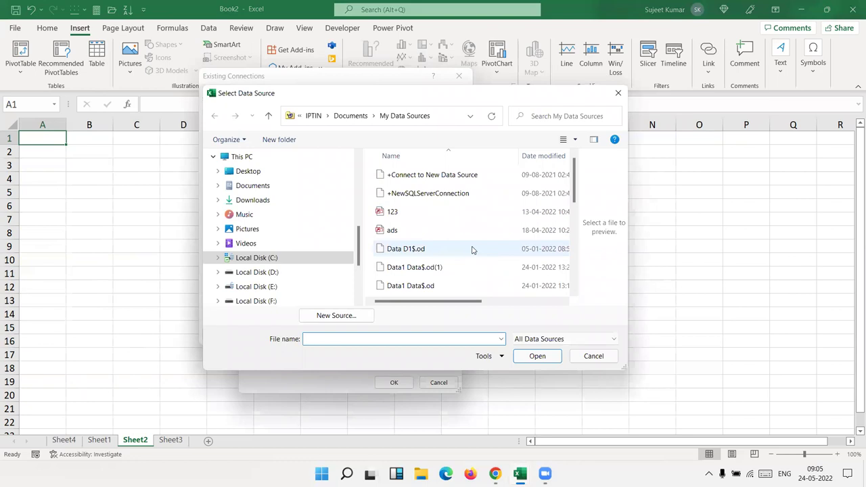
pyautogui.click(261, 172)
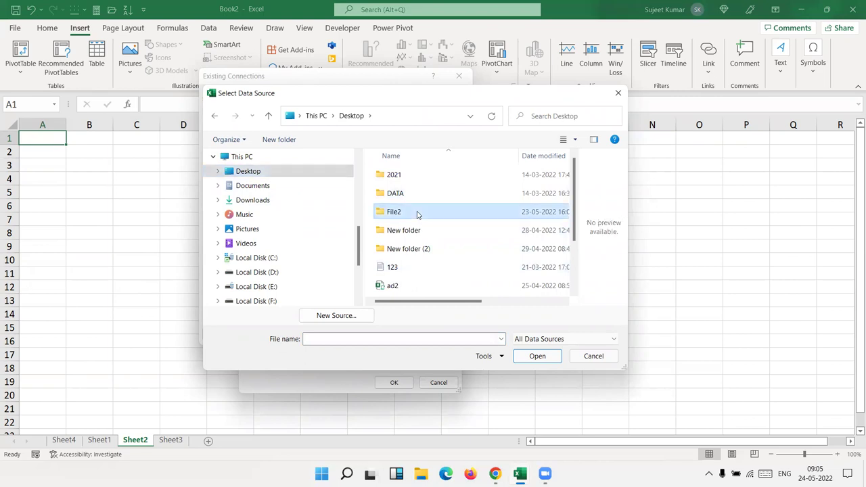
pyautogui.doubleClick(416, 215)
pyautogui.click(415, 178)
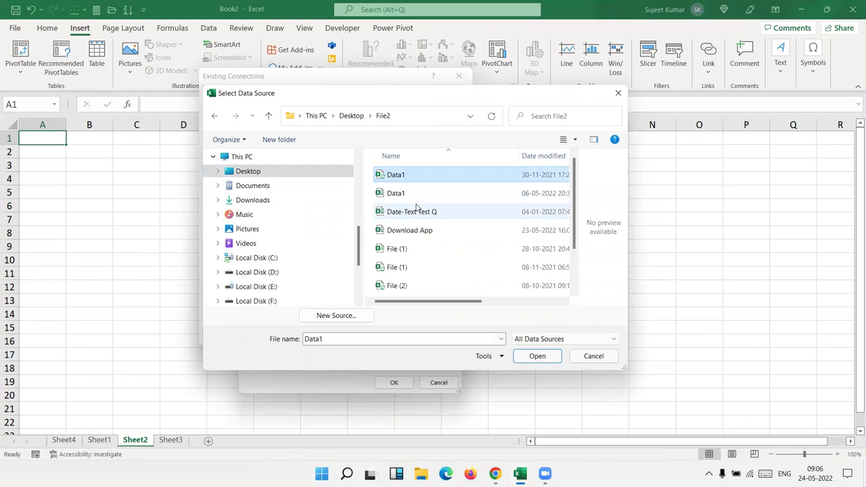
pyautogui.click(418, 193)
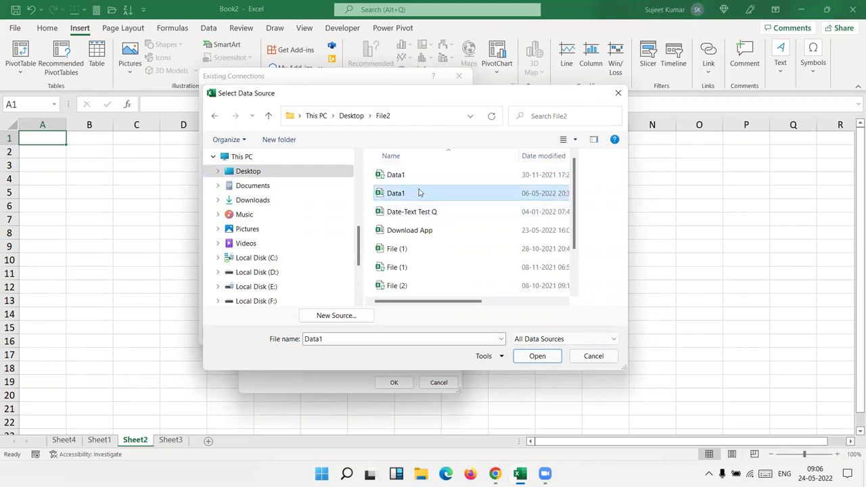
pyautogui.click(522, 361)
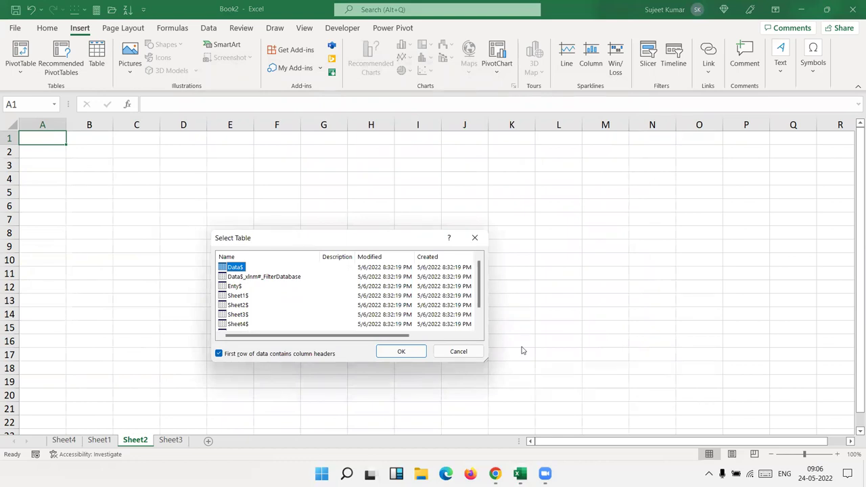
pyautogui.click(419, 354)
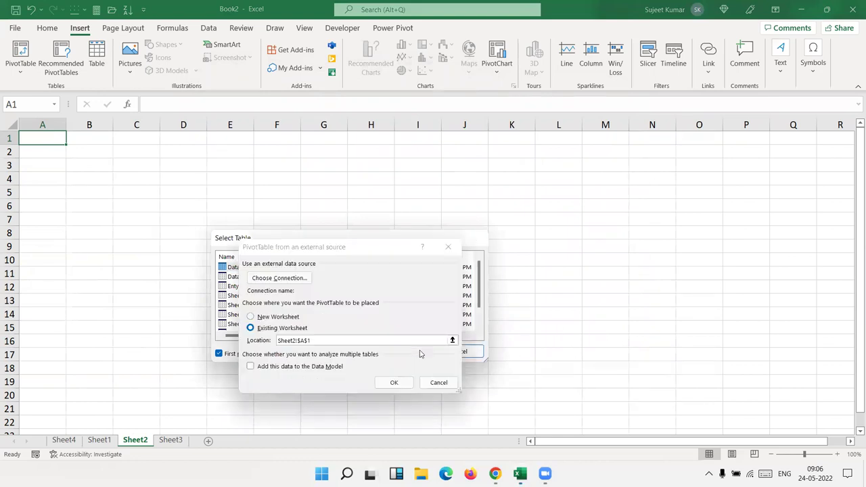
# Place the empty PivotTable12 at Sheet2!$A$1 and review its AMT, Area, City and Course fields
pyautogui.click(384, 383)
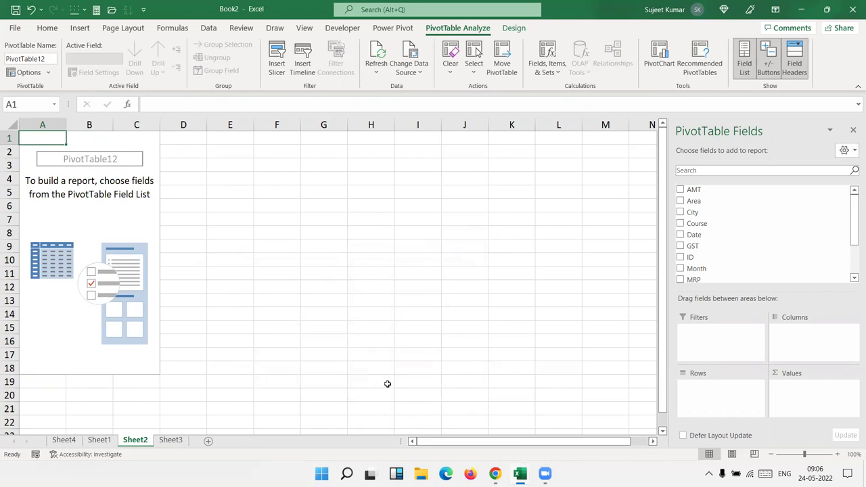
pyautogui.click(724, 139)
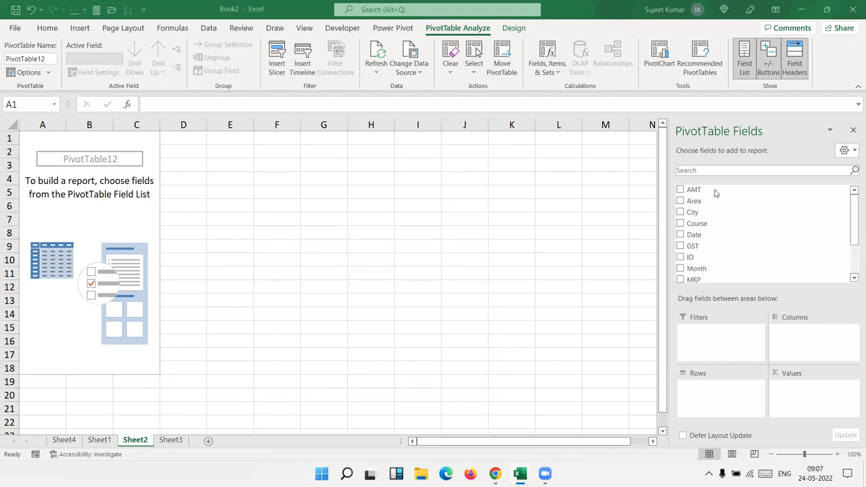
pyautogui.scroll(-3, 713, 212)
# Put Name in Rows and Qty in Values so each name shows its Sum of Qty
pyautogui.moveTo(709, 239); pyautogui.dragTo(717, 391)
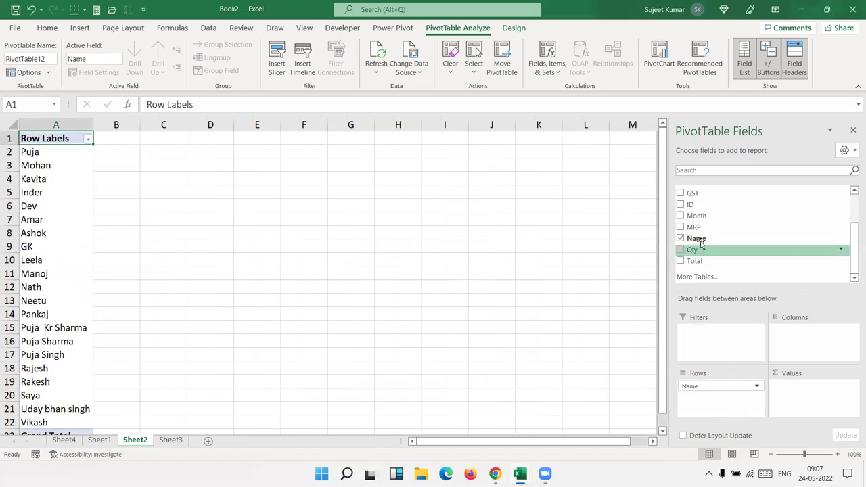
pyautogui.scroll(3, 700, 237)
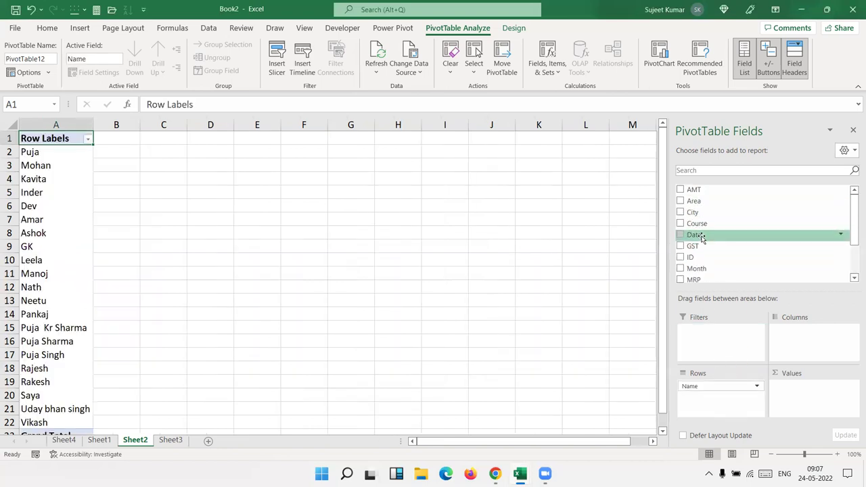
pyautogui.scroll(-3, 703, 230)
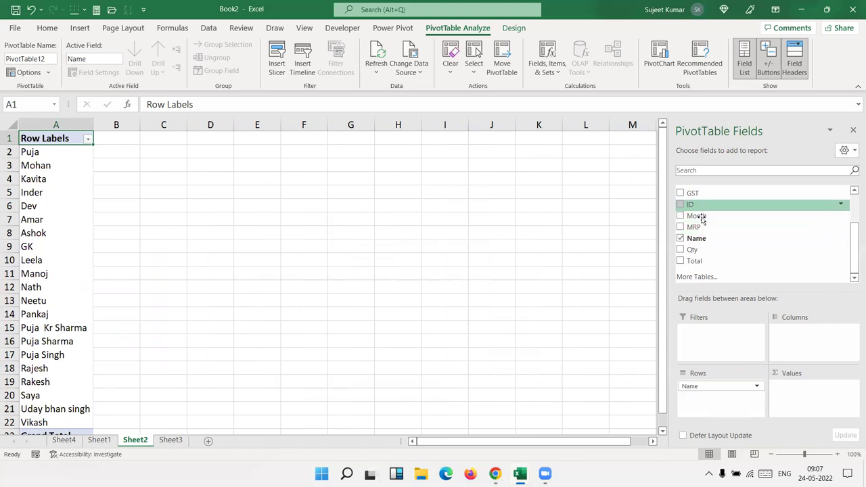
pyautogui.moveTo(704, 249); pyautogui.dragTo(808, 406)
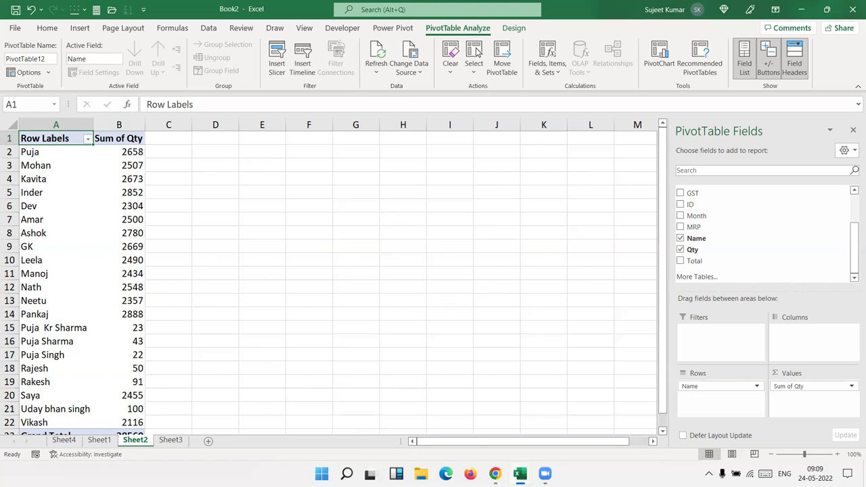
# Cancel a pivot chart, then break the Qty totals down by Month across columns
pyautogui.click(659, 54)
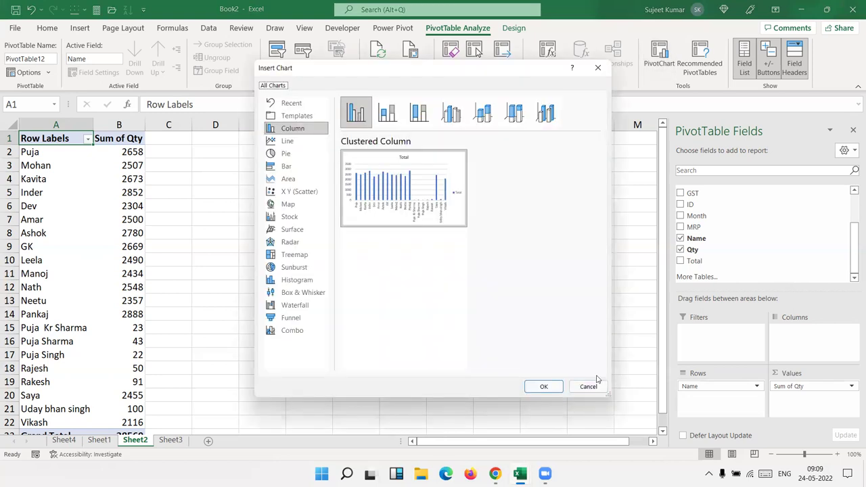
pyautogui.click(588, 387)
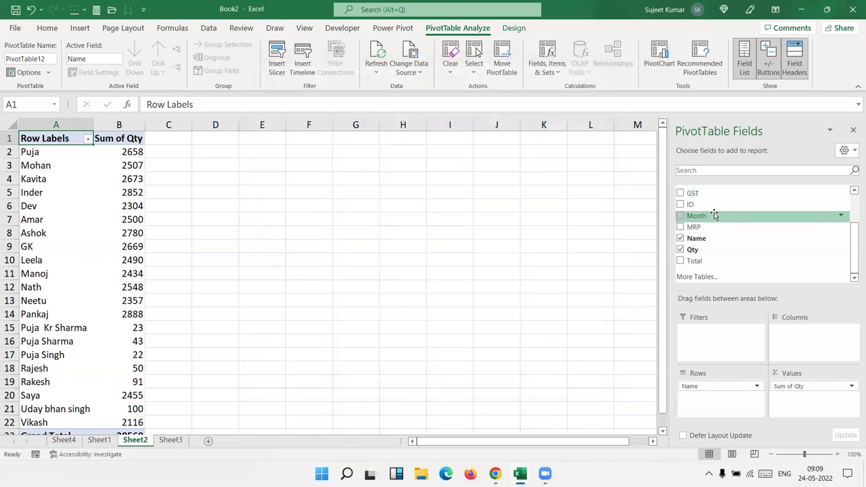
pyautogui.moveTo(715, 216); pyautogui.dragTo(789, 288)
pyautogui.moveTo(827, 334); pyautogui.dragTo(824, 338)
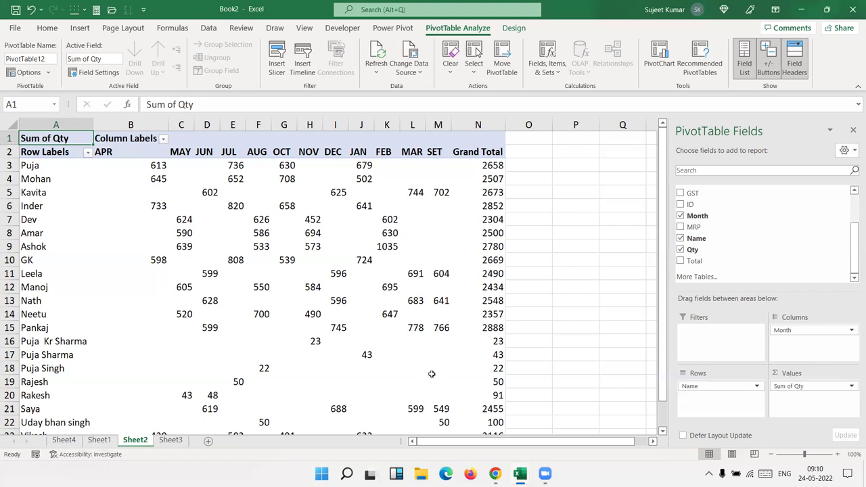
# Remove Month and Name, leaving only the 38560 Sum of Qty total, and close the field list
pyautogui.moveTo(806, 331); pyautogui.dragTo(763, 237)
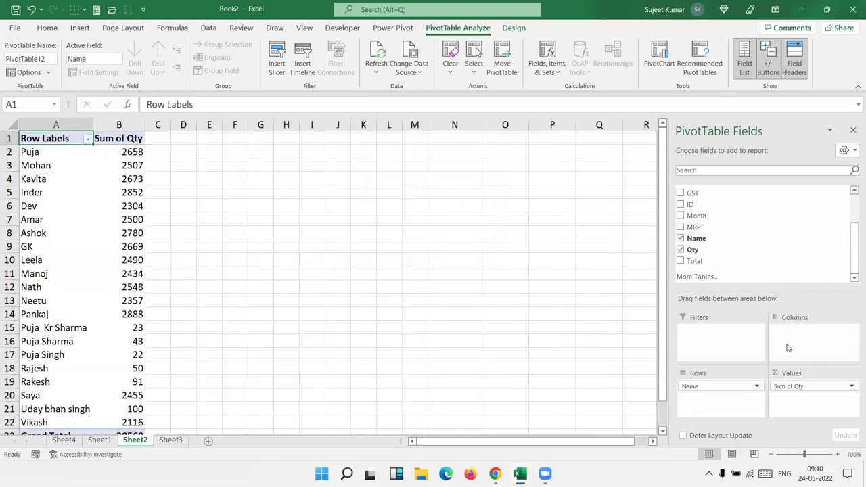
pyautogui.moveTo(747, 387); pyautogui.dragTo(760, 201)
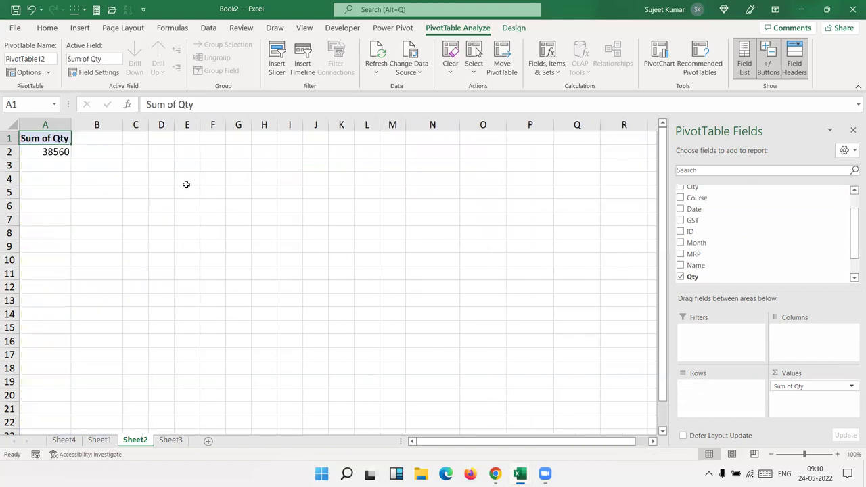
pyautogui.click(853, 130)
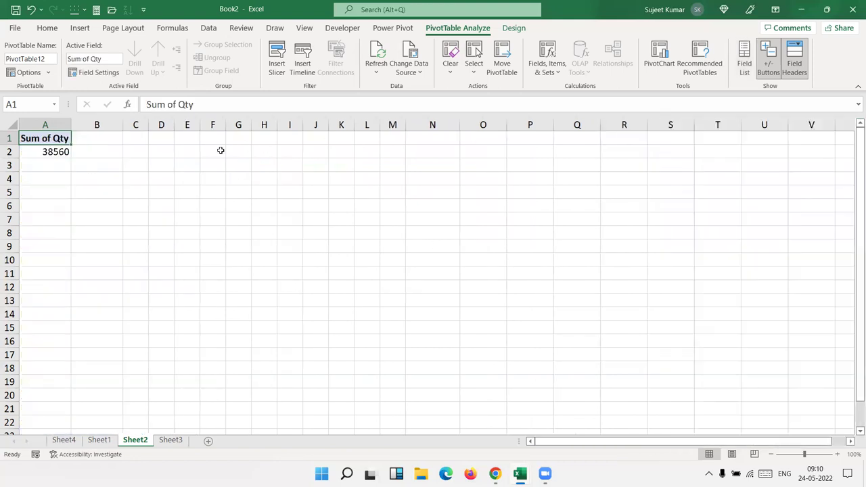
pyautogui.click(187, 152)
pyautogui.moveTo(10, 157); pyautogui.dragTo(10, 139)
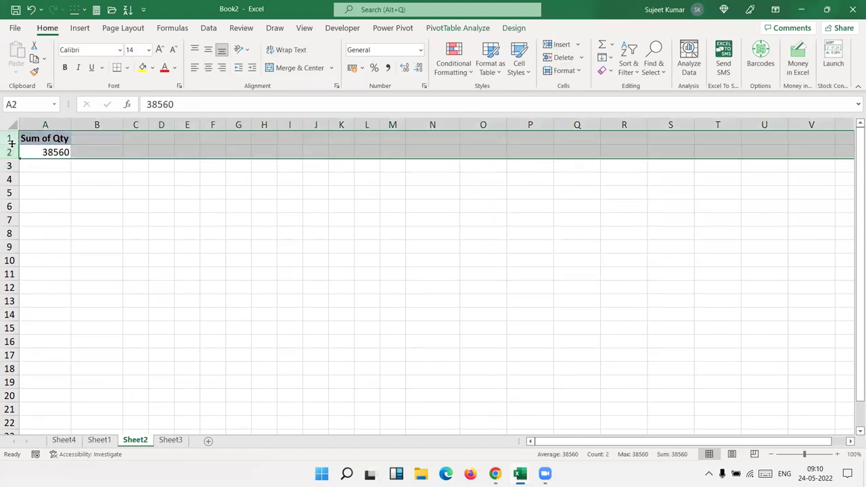
pyautogui.rightClick(13, 144)
pyautogui.click(57, 321)
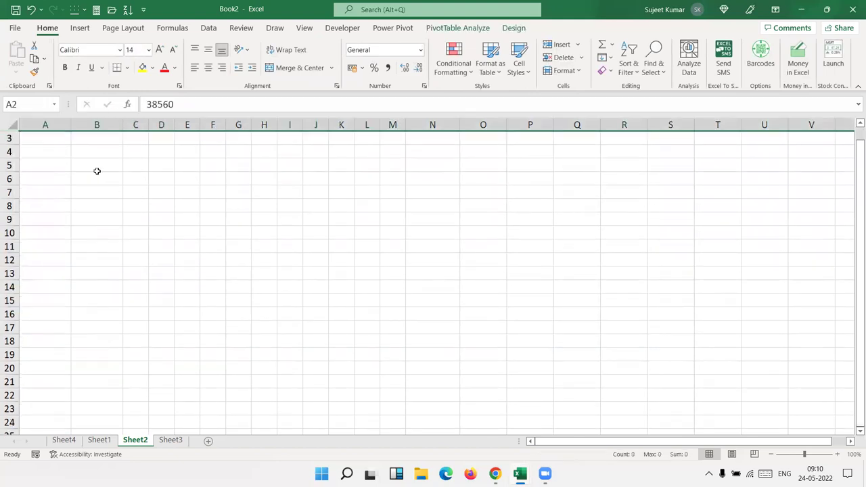
pyautogui.click(59, 144)
pyautogui.moveTo(58, 143)
pyautogui.mouseDown()
pyautogui.moveTo(563, 350)
pyautogui.moveTo(576, 380)
pyautogui.mouseUp()
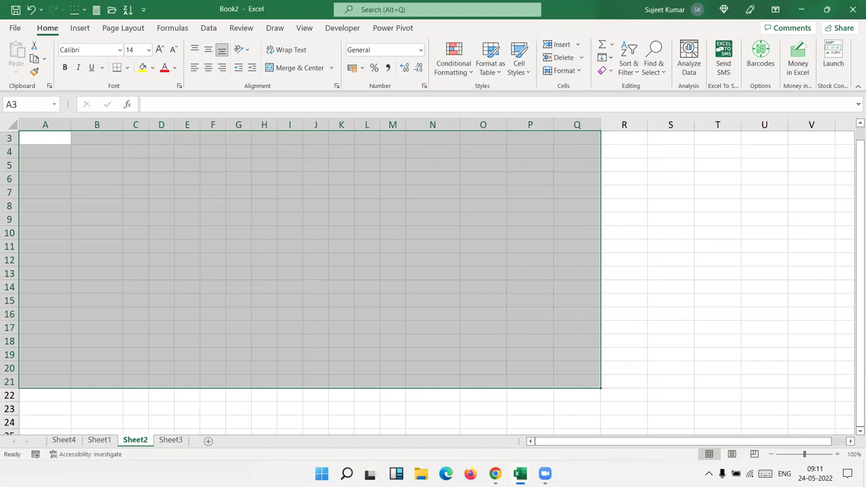
pyautogui.click(212, 246)
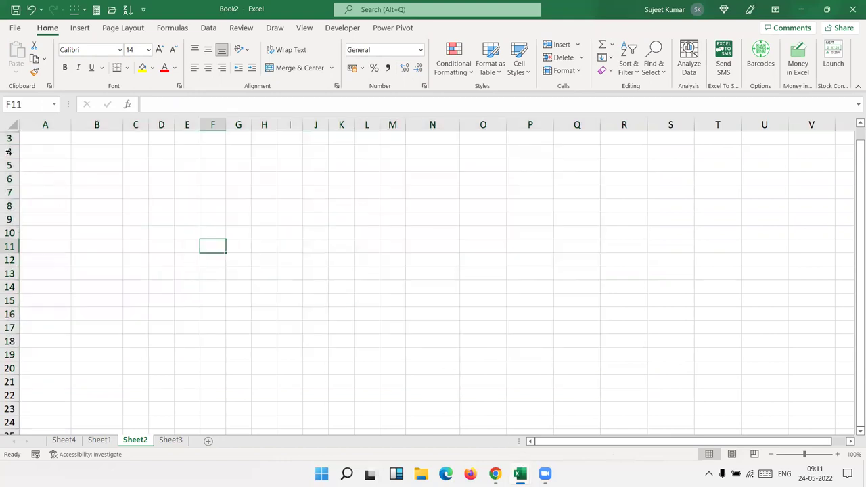
pyautogui.click(9, 127)
pyautogui.rightClick(10, 128)
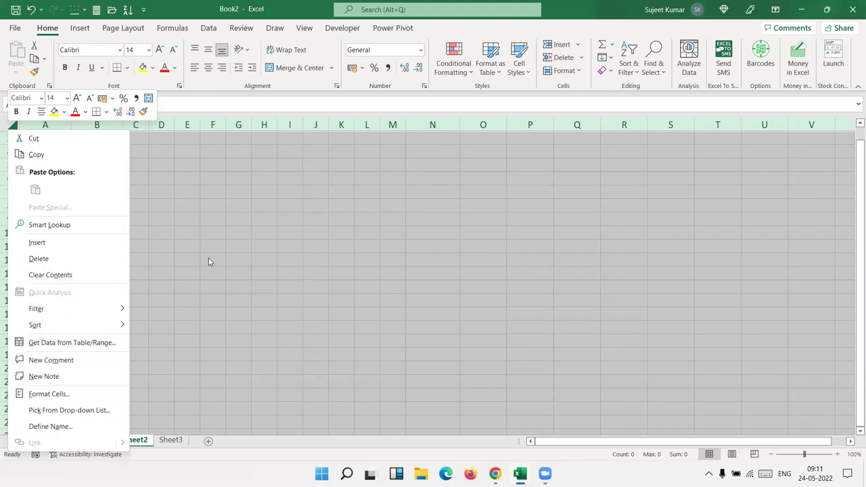
pyautogui.press('Escape')
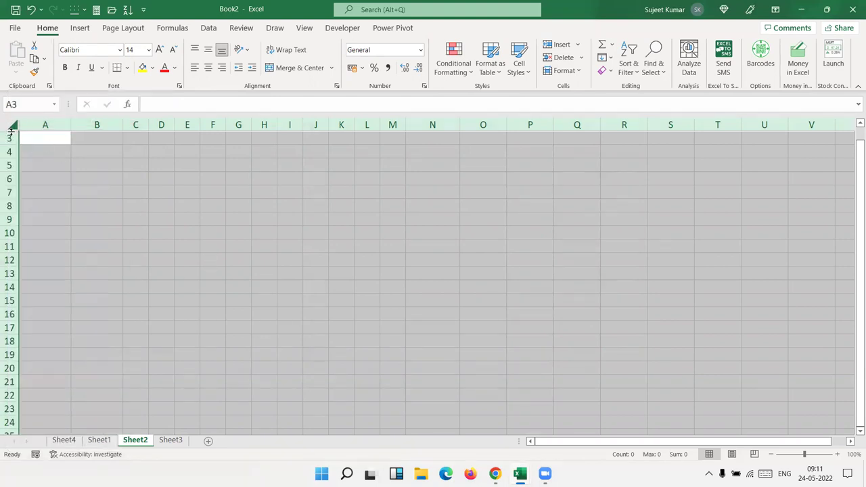
pyautogui.doubleClick(11, 130)
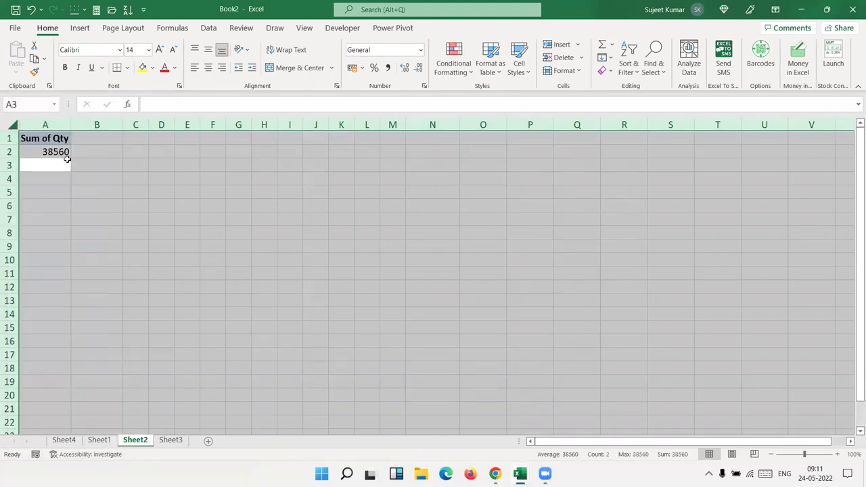
pyautogui.click(104, 169)
# Drill into the 38560 total to list its records on Sheet5, then request deleting Sheet5
pyautogui.doubleClick(61, 152)
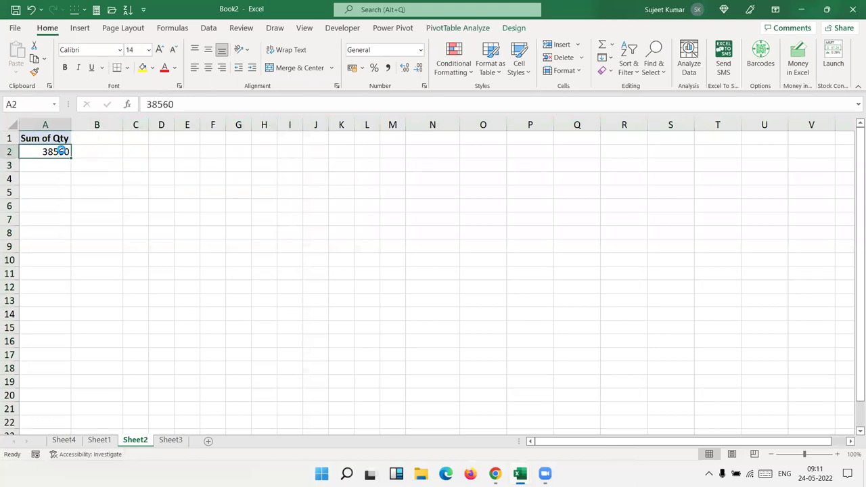
pyautogui.scroll(-13, 253, 218)
pyautogui.scroll(-13, 252, 218)
pyautogui.scroll(-17, 253, 217)
pyautogui.scroll(-17, 252, 217)
pyautogui.scroll(10, 252, 218)
pyautogui.scroll(7, 253, 217)
pyautogui.scroll(7, 252, 217)
pyautogui.scroll(7, 252, 217)
pyautogui.scroll(10, 252, 217)
pyautogui.scroll(20, 253, 217)
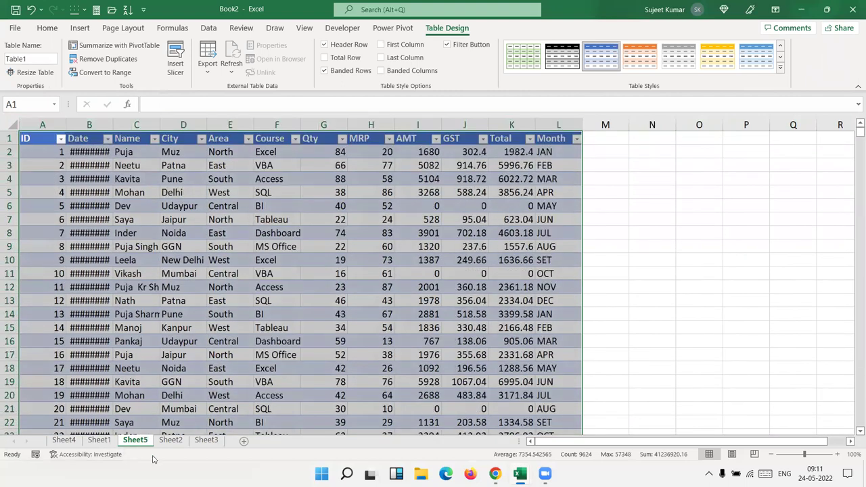
pyautogui.rightClick(141, 448)
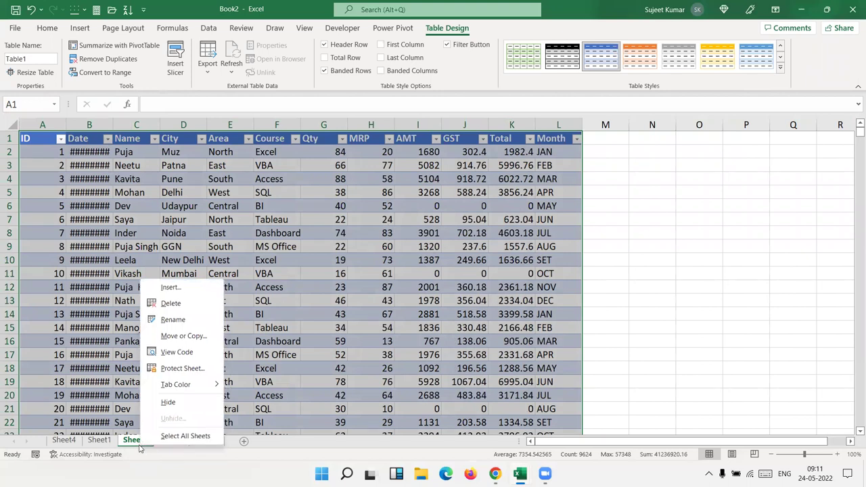
pyautogui.click(169, 304)
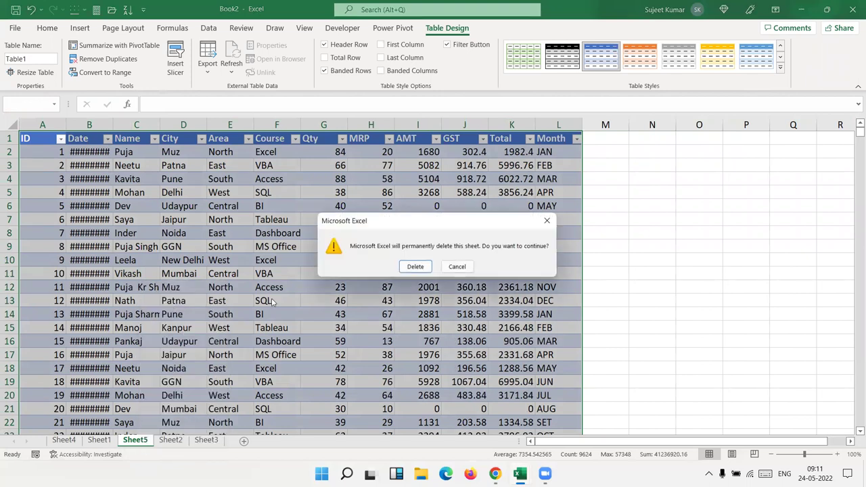
# Confirm deleting Sheet5 and go to Sheet3
pyautogui.click(415, 267)
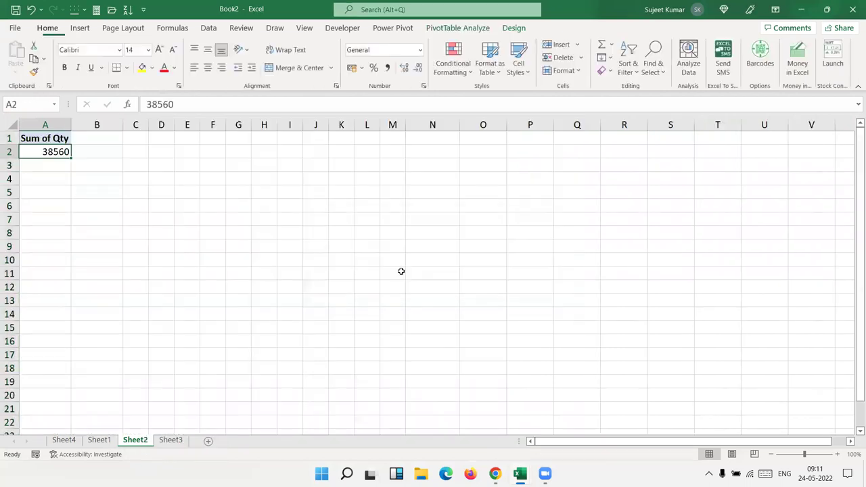
pyautogui.click(179, 442)
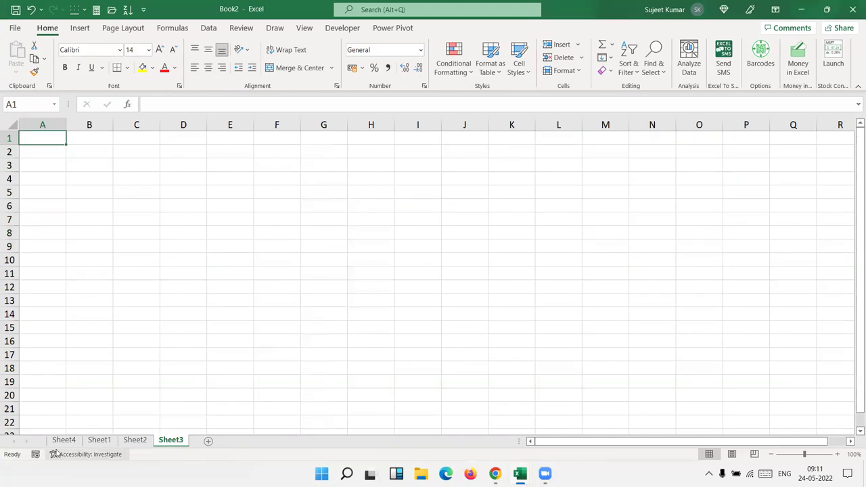
# On Sheet1, select the data block A1:E792 from the ID header to the FEB column
pyautogui.click(92, 442)
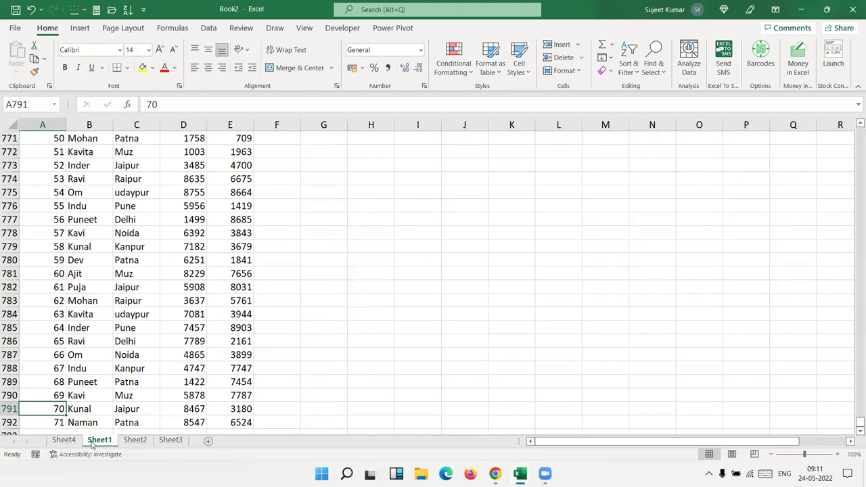
pyautogui.hotkey('ctrl', 'Home')
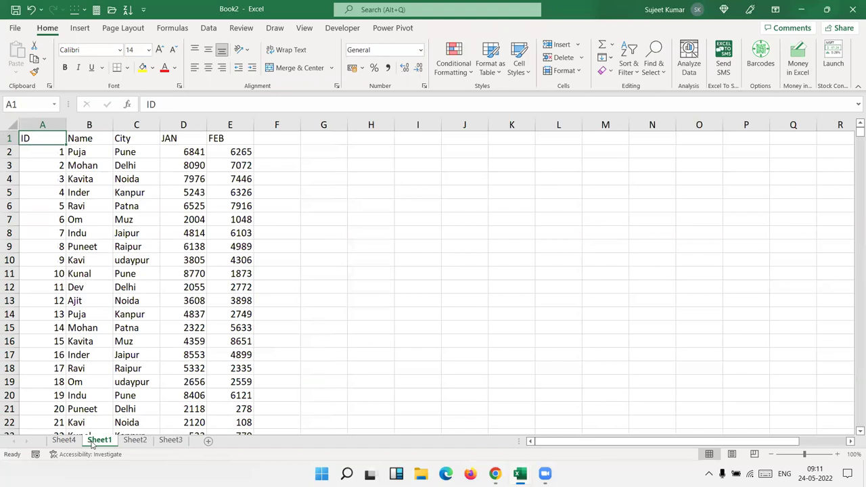
pyautogui.press('Right')
pyautogui.press('Right')
pyautogui.press('Right')
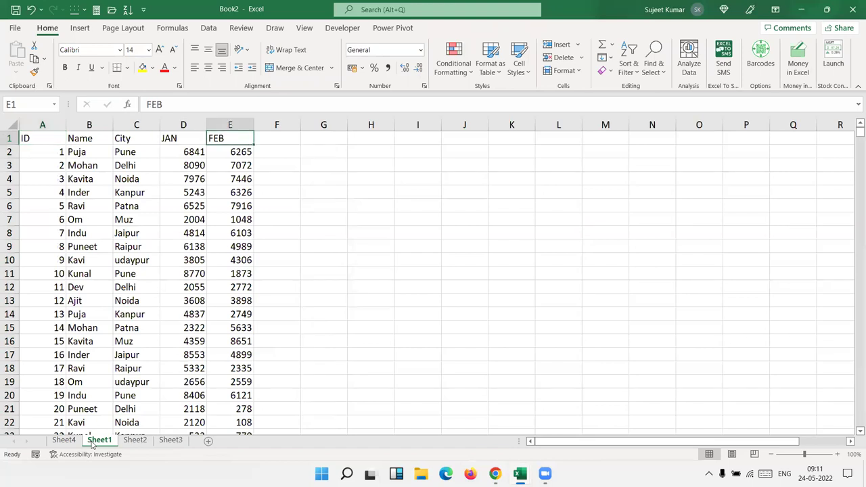
pyautogui.hotkey('ctrl', 'Left')
pyautogui.hotkey('ctrl', 'Down')
pyautogui.hotkey('ctrl', 'Home')
pyautogui.hotkey('ctrl', 'shift', 'Right')
pyautogui.hotkey('ctrl', 'shift', 'Down')
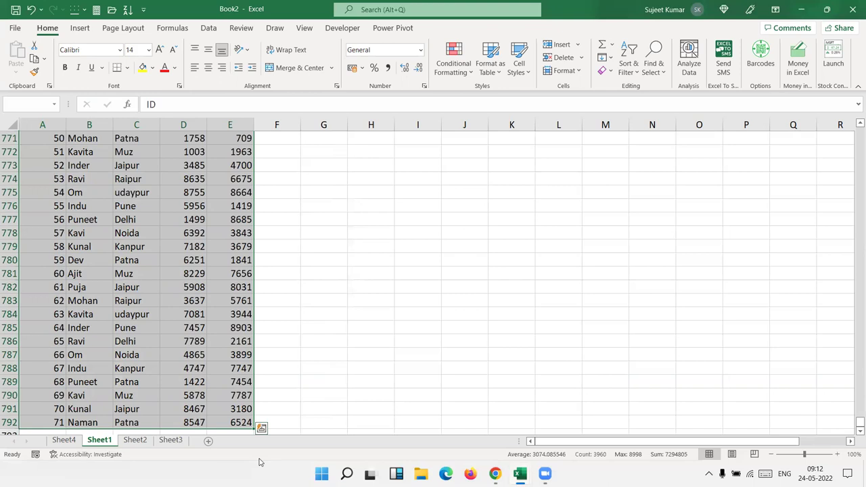
# Format A1:E792 as table Table2 and summarize it in a PivotTable on a new sheet
pyautogui.hotkey('ctrl', 'Home')
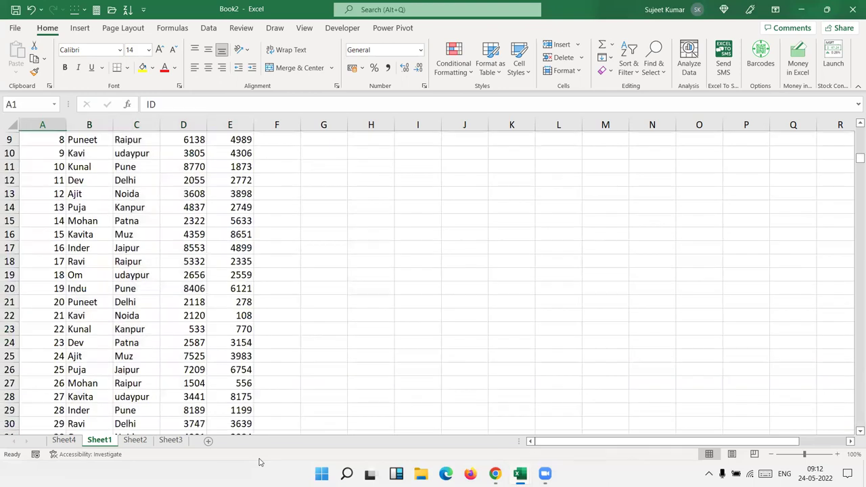
pyautogui.hotkey('ctrl', 'shift', 'Right')
pyautogui.hotkey('ctrl', 'shift', 'Down')
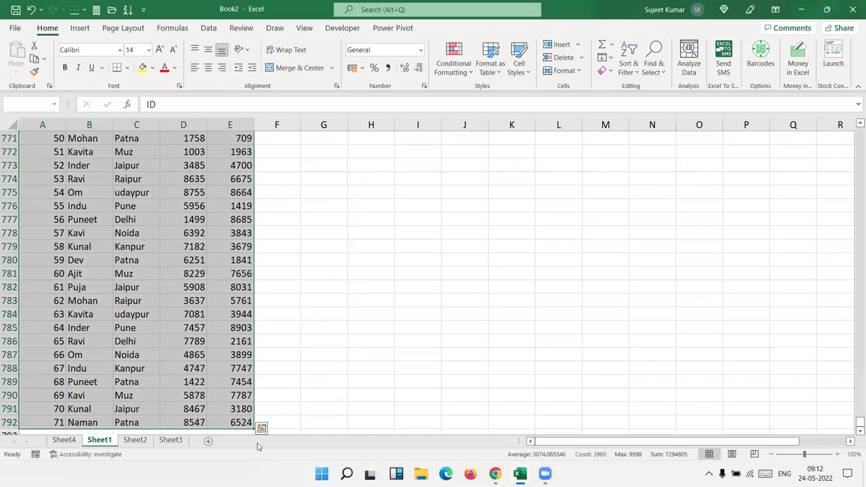
pyautogui.click(80, 28)
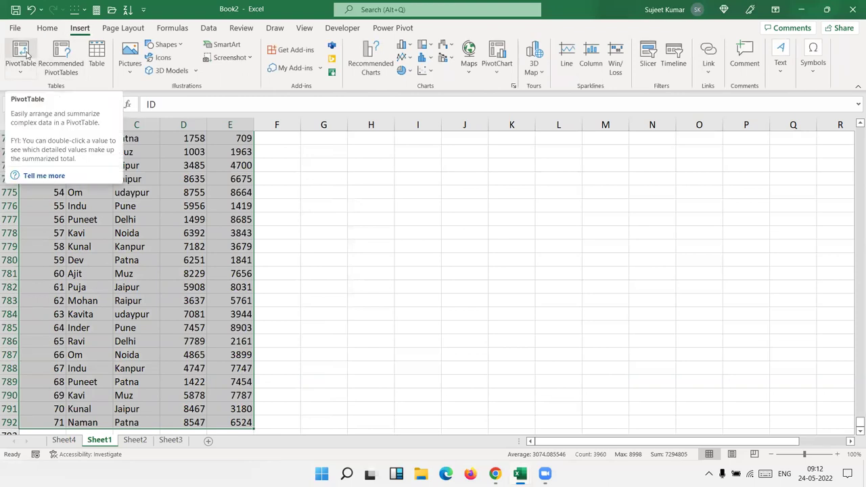
pyautogui.click(96, 54)
pyautogui.click(341, 342)
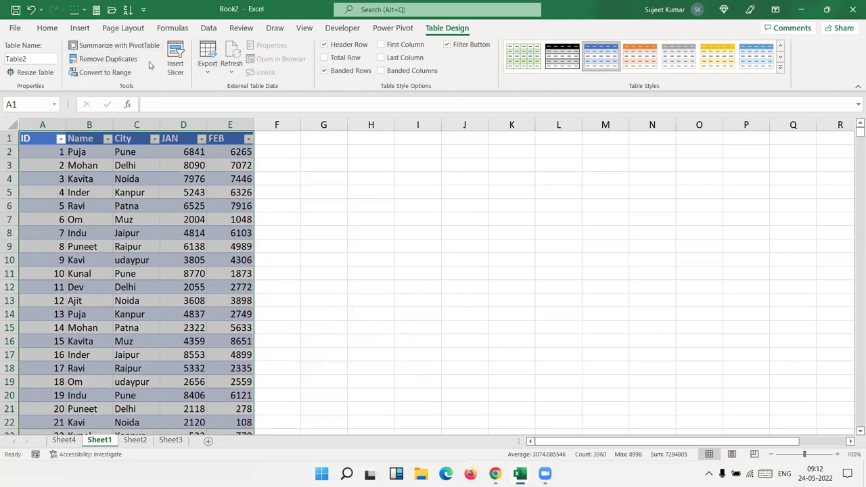
pyautogui.click(139, 49)
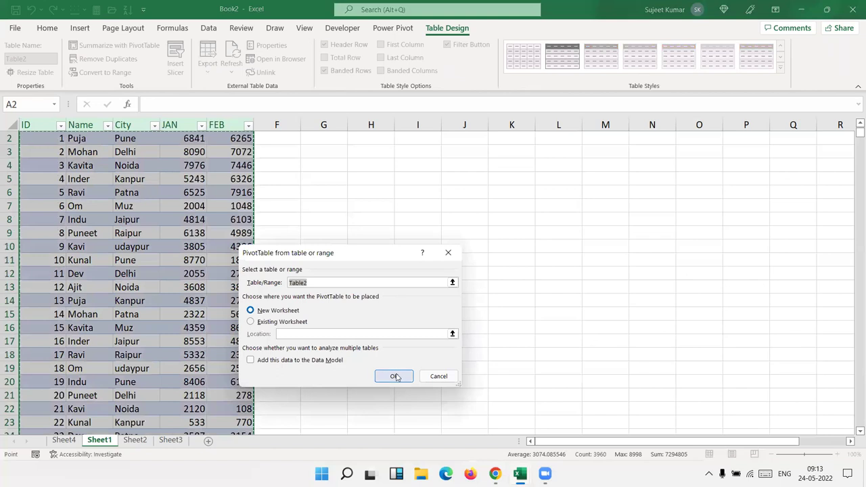
pyautogui.click(392, 376)
# Add row 793 to the Sheet1 table with ID 72, copying the Naman record's values from above
pyautogui.click(135, 440)
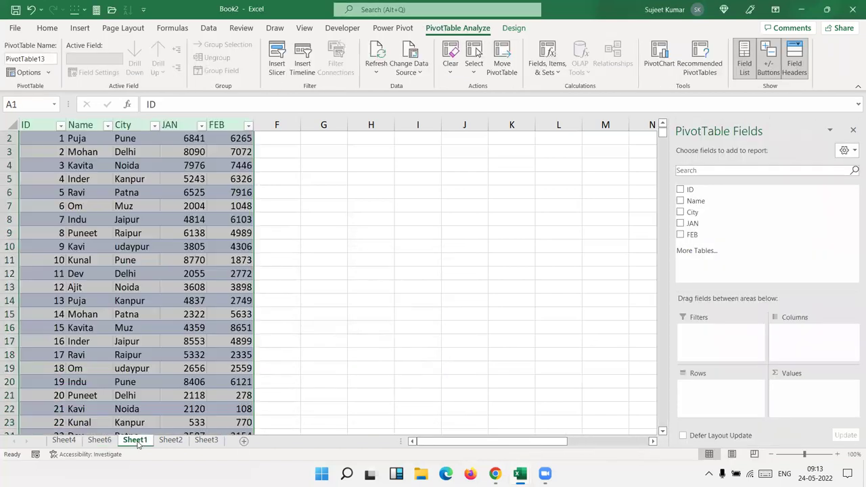
pyautogui.click(76, 177)
pyautogui.hotkey('ctrl', 'Down')
pyautogui.press('Down')
pyautogui.press('Down')
pyautogui.press('Up')
pyautogui.press('Left')
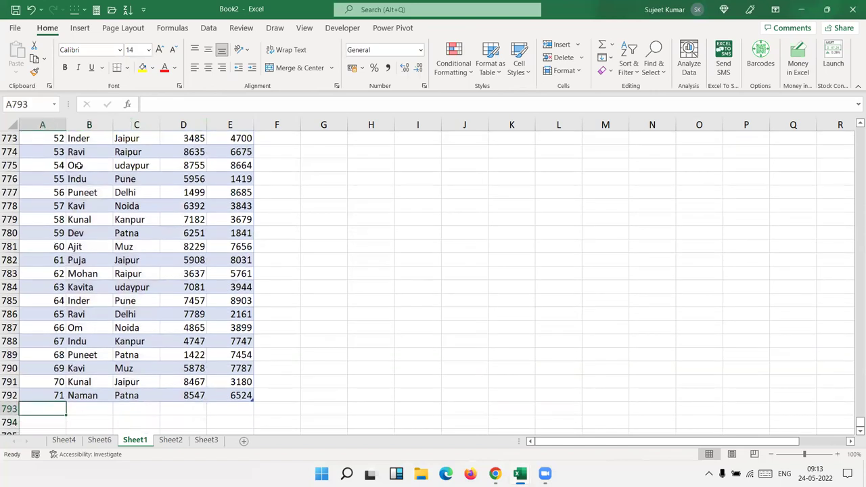
pyautogui.write('72')
pyautogui.press('Tab')
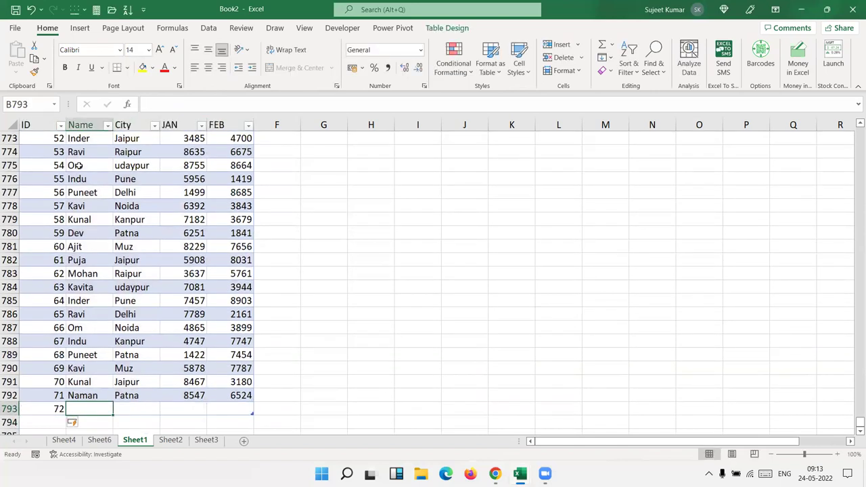
pyautogui.hotkey('ctrl', "'")
pyautogui.press('Tab')
pyautogui.hotkey('ctrl', "'")
pyautogui.press('Tab')
pyautogui.hotkey('ctrl', "'")
pyautogui.press('Tab')
pyautogui.hotkey('ctrl', 'd')
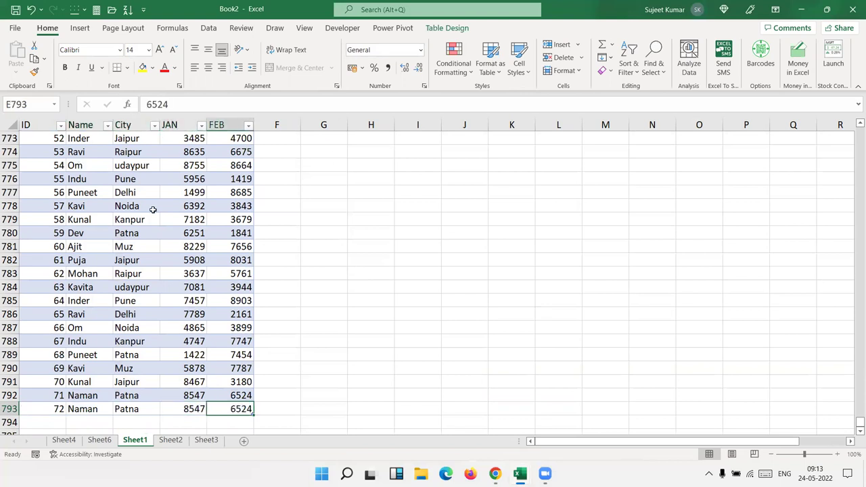
# On Sheet6, sum JAN by Name and refresh the PivotTable so Naman shows 17094
pyautogui.click(99, 441)
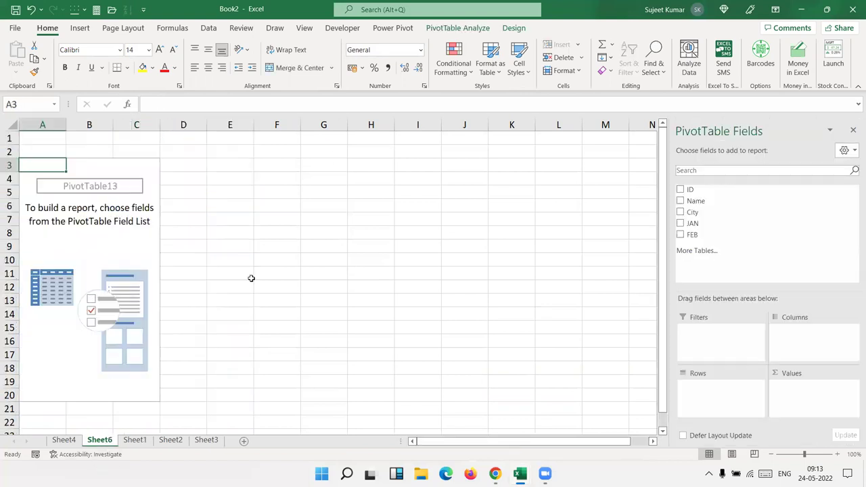
pyautogui.moveTo(707, 207); pyautogui.dragTo(720, 381)
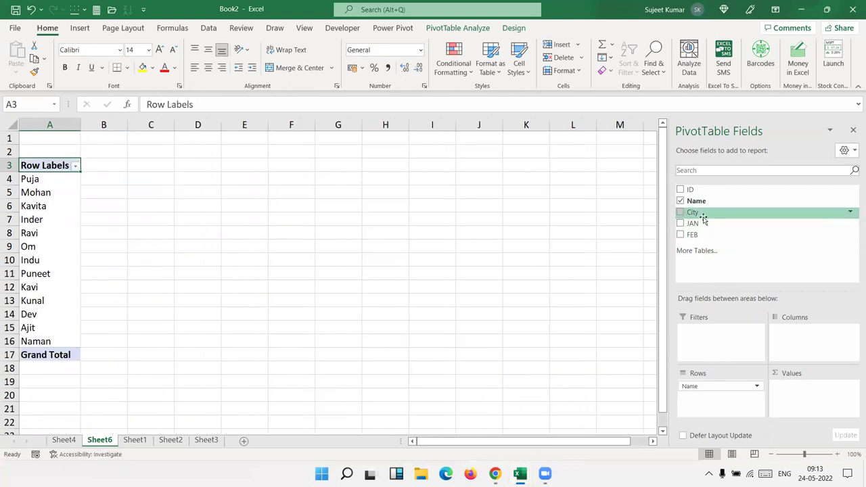
pyautogui.moveTo(701, 224); pyautogui.dragTo(812, 398)
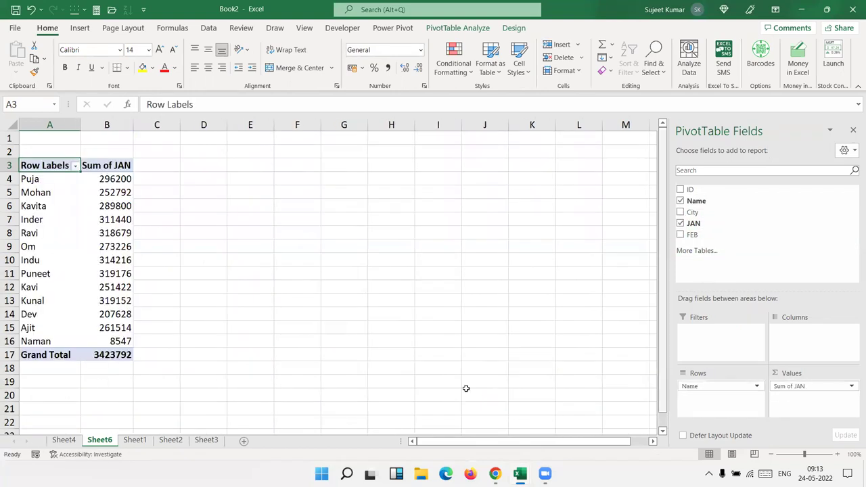
pyautogui.rightClick(119, 264)
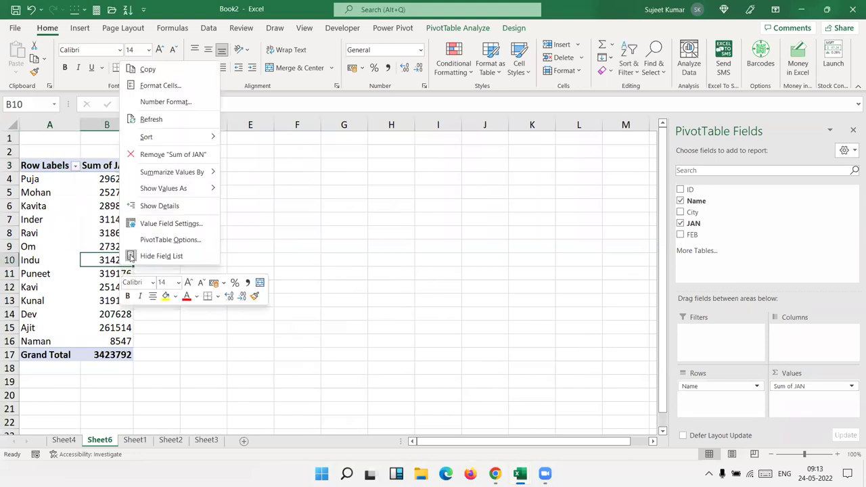
pyautogui.click(147, 120)
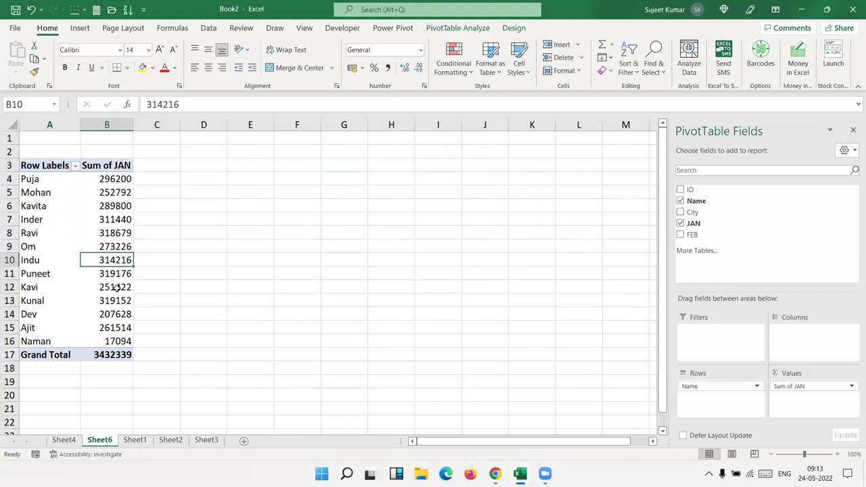
pyautogui.click(125, 340)
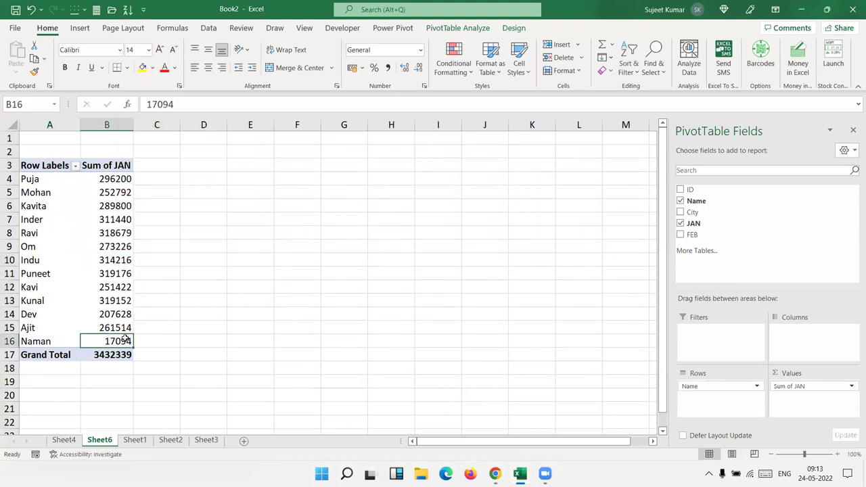
# Inspect the Sheet1 table, dragging its corner toward row 796 and selecting F1:J1 beside the headers
pyautogui.click(135, 440)
pyautogui.scroll(-7, 133, 385)
pyautogui.scroll(3, 133, 386)
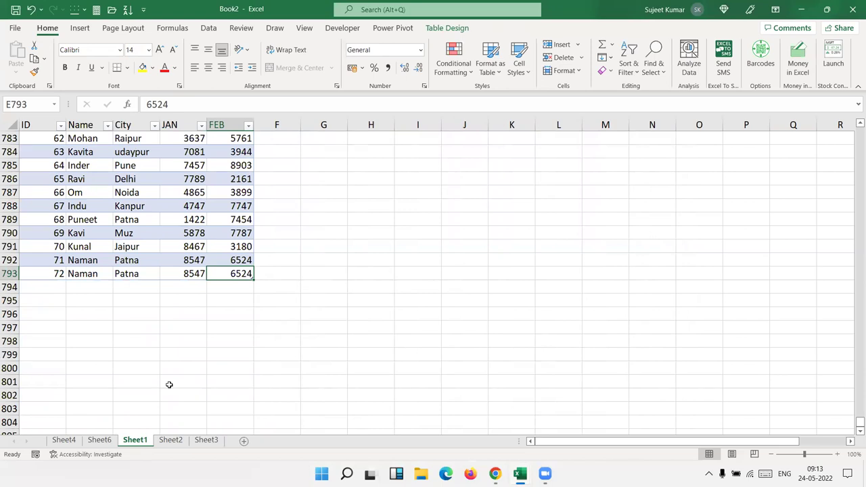
pyautogui.click(297, 381)
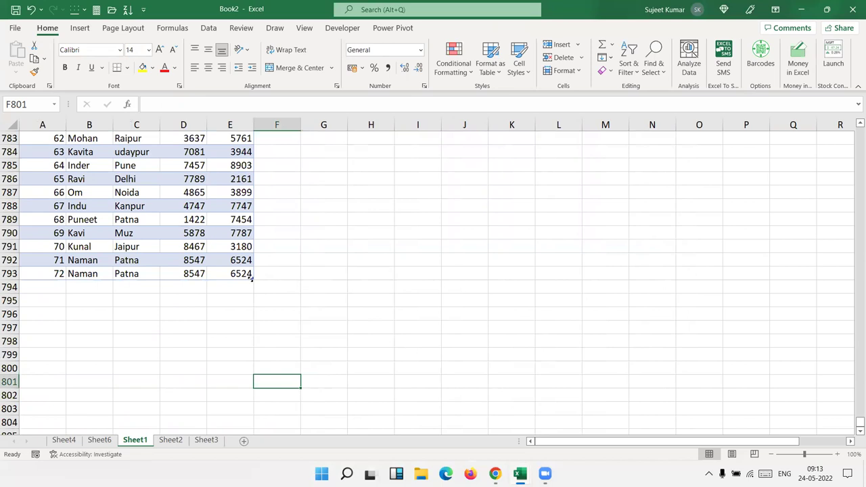
pyautogui.click(251, 281)
pyautogui.moveTo(251, 278)
pyautogui.mouseDown()
pyautogui.moveTo(255, 326)
pyautogui.moveTo(252, 279)
pyautogui.mouseUp()
pyautogui.click(234, 247)
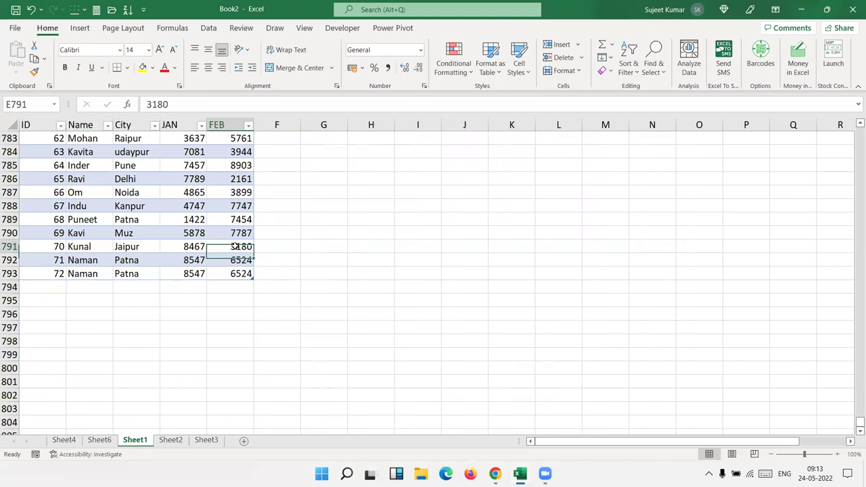
pyautogui.hotkey('ctrl', 'Up')
pyautogui.press('Left')
pyautogui.press('Left')
pyautogui.press('Left')
pyautogui.press('Left')
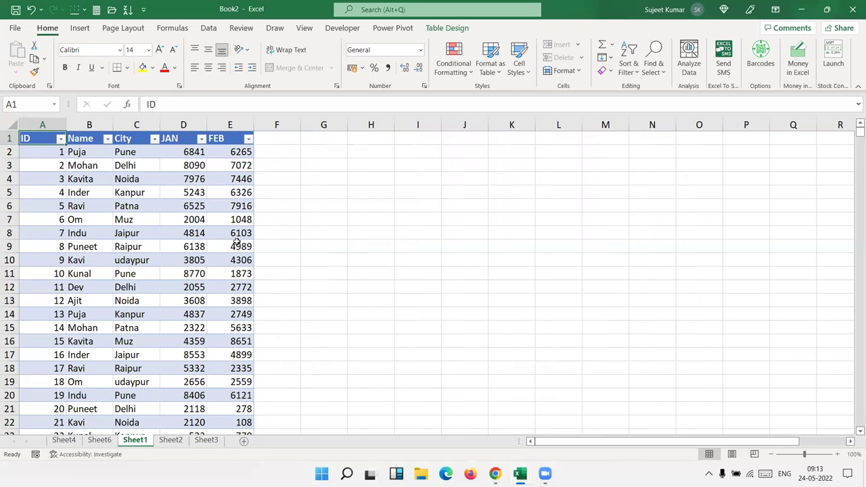
pyautogui.moveTo(278, 135); pyautogui.dragTo(449, 135)
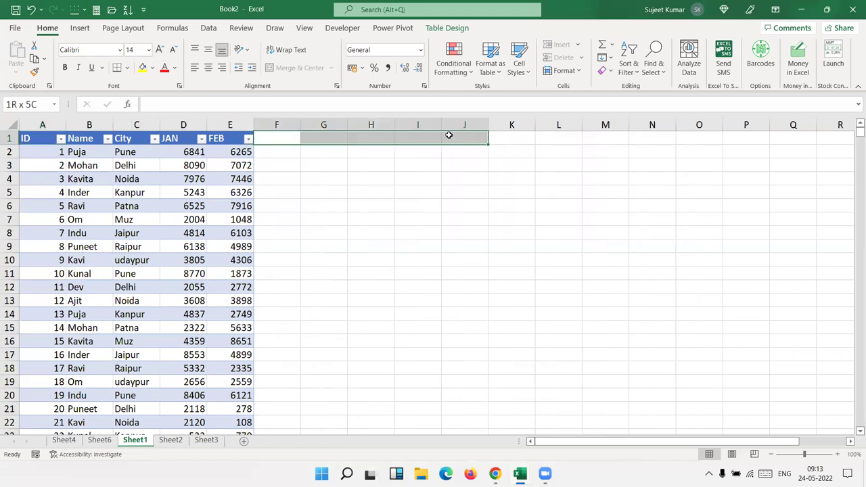
pyautogui.click(210, 164)
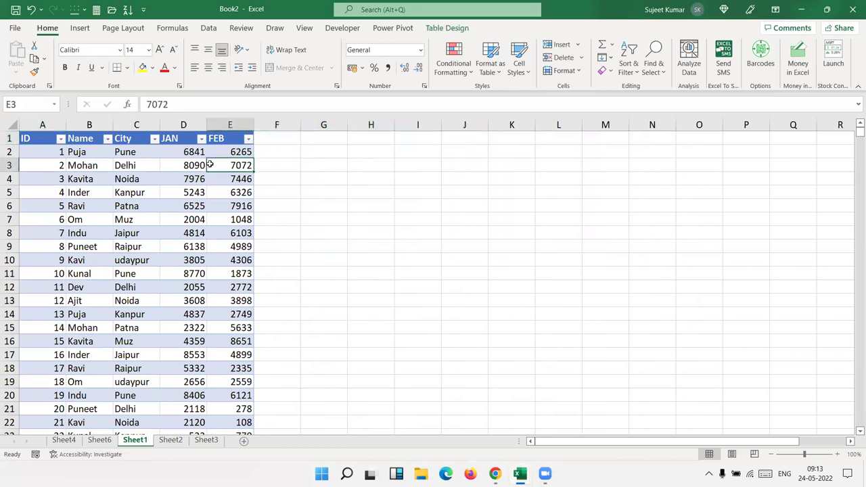
# Undo the JAN and Name pivot fields, the row 793 entries and the Sheet6 PivotTable
pyautogui.hotkey('ctrl', 'pageup')
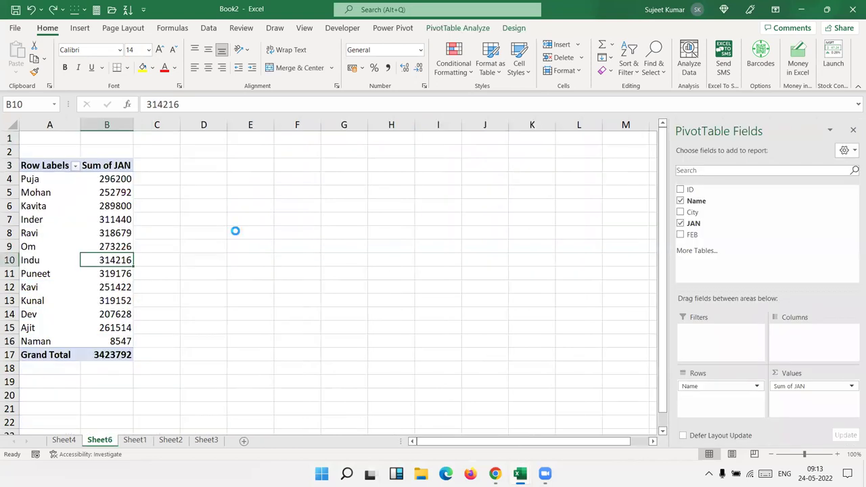
pyautogui.hotkey('ctrl', 'z')
pyautogui.hotkey('ctrl', 'z')
pyautogui.hotkey('ctrl', 'z')
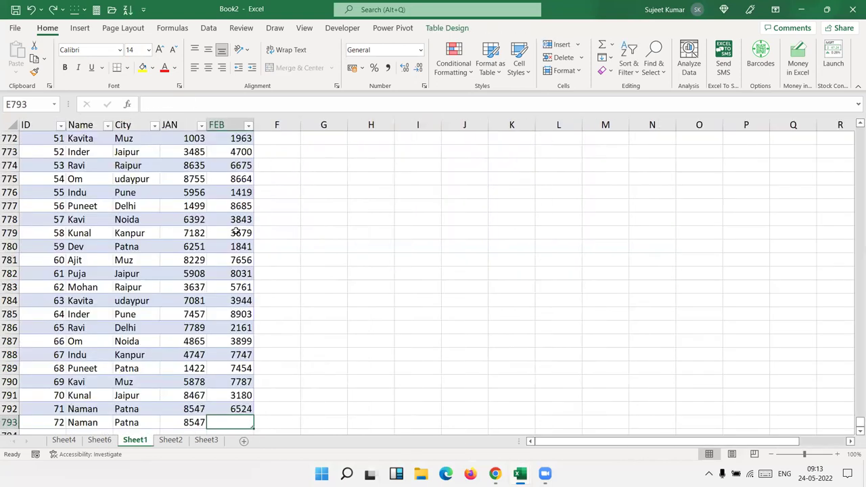
pyautogui.hotkey('ctrl', 'z')
pyautogui.hotkey('ctrl', 'z')
pyautogui.hotkey('ctrl', 'z')
pyautogui.hotkey('ctrl', 'z')
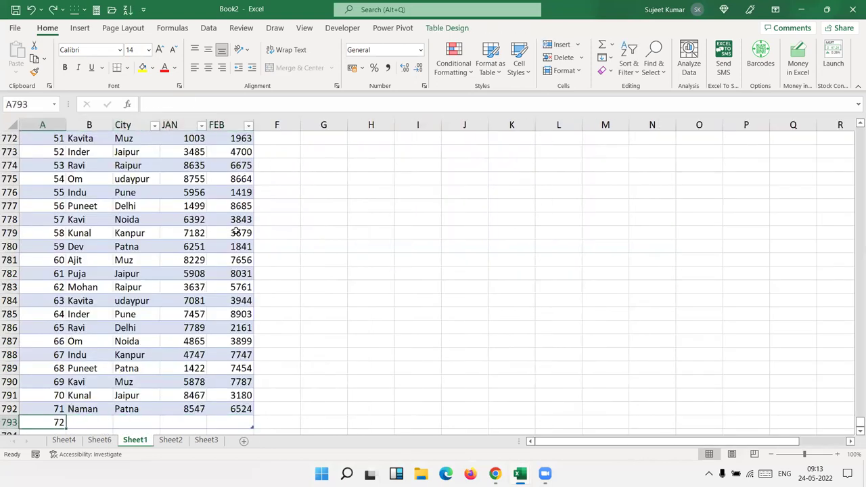
pyautogui.hotkey('ctrl', 'z')
pyautogui.hotkey('ctrl', 'z')
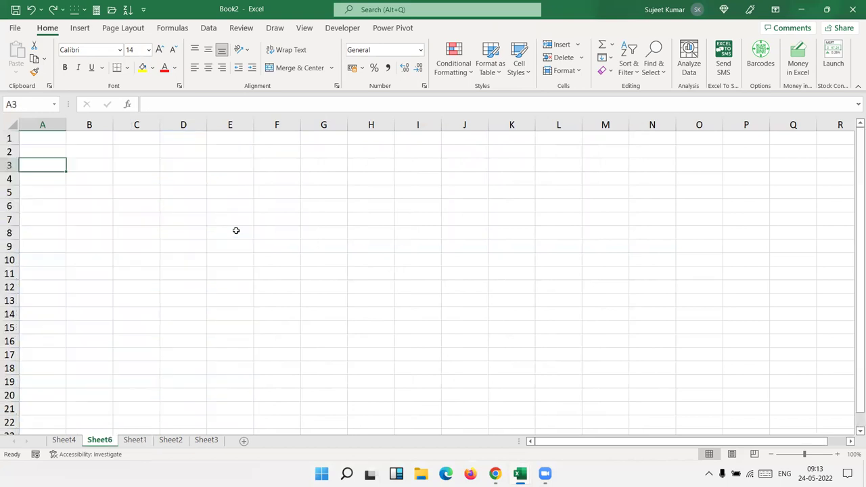
pyautogui.hotkey('ctrl', 'z')
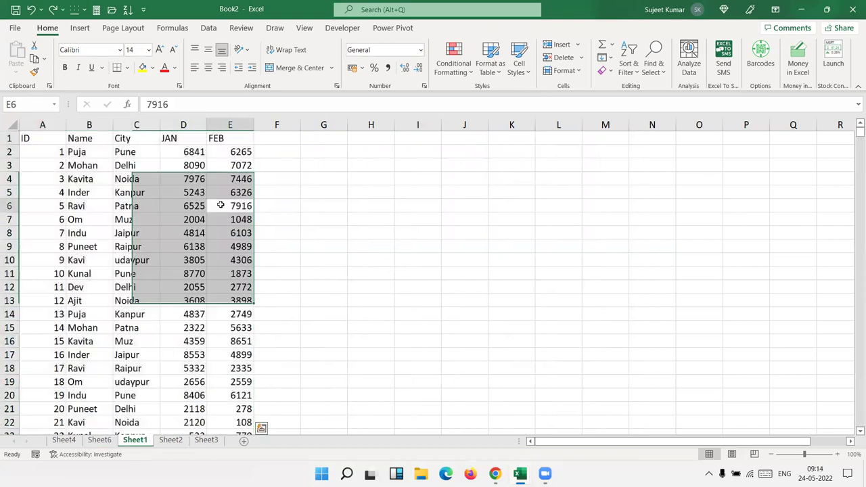
pyautogui.click(217, 207)
pyautogui.hotkey('ctrl', 'Up')
pyautogui.hotkey('ctrl', 'Left')
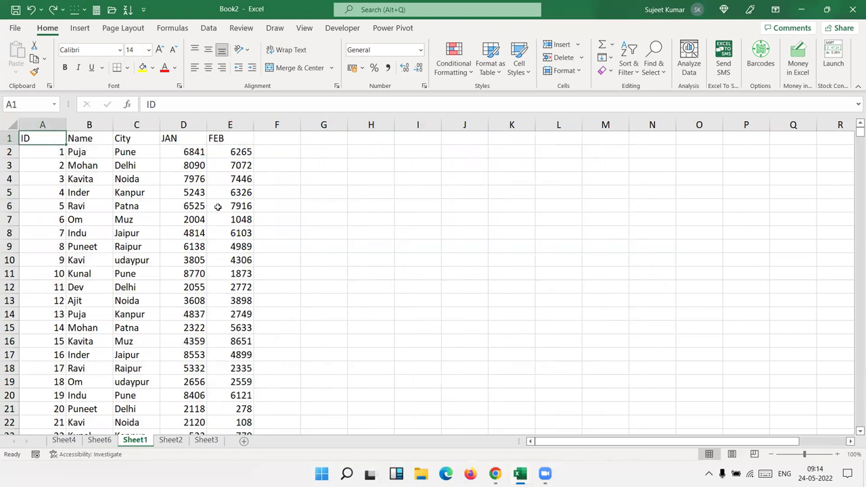
pyautogui.hotkey('ctrl', 'shift', 'Right')
pyautogui.hotkey('ctrl', 'shift', 'Down')
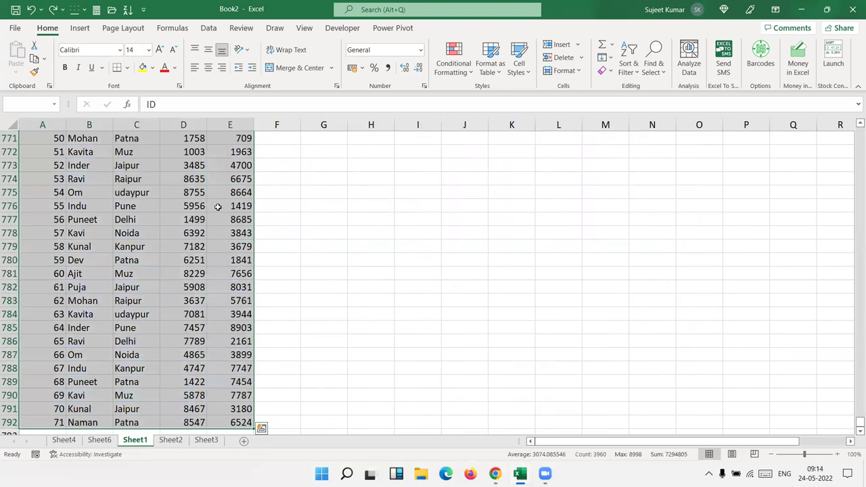
pyautogui.hotkey('ctrl', 'Home')
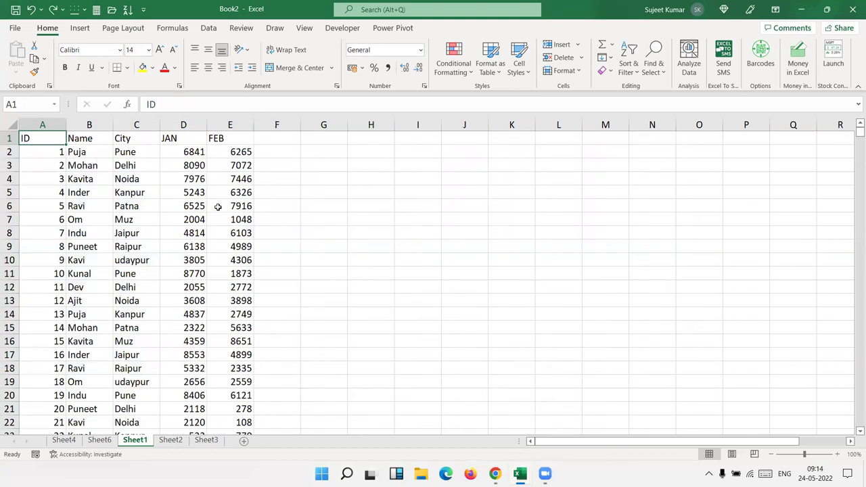
pyautogui.press('Right')
pyautogui.press('Right')
pyautogui.press('Right')
pyautogui.press('Right')
pyautogui.press('Right')
pyautogui.press('Right')
pyautogui.press('Right')
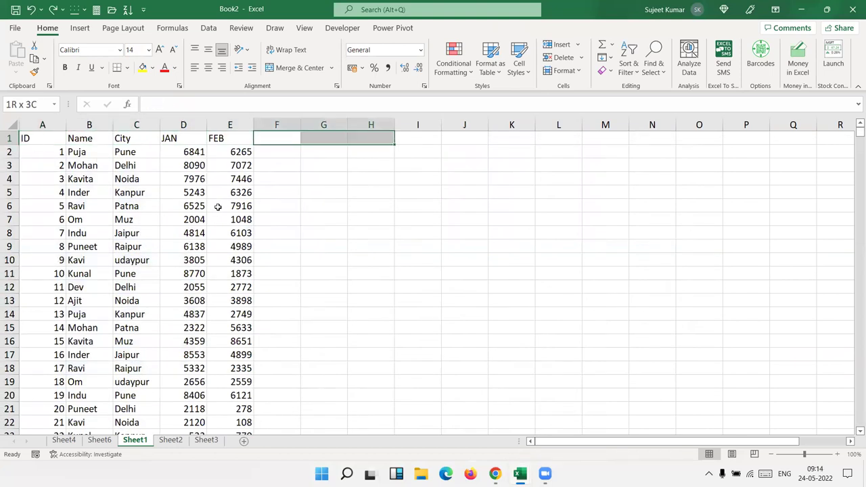
pyautogui.press('Left')
pyautogui.press('Left')
pyautogui.press('Left')
pyautogui.hotkey('ctrl', 'Down')
pyautogui.press('Down')
pyautogui.press('Down')
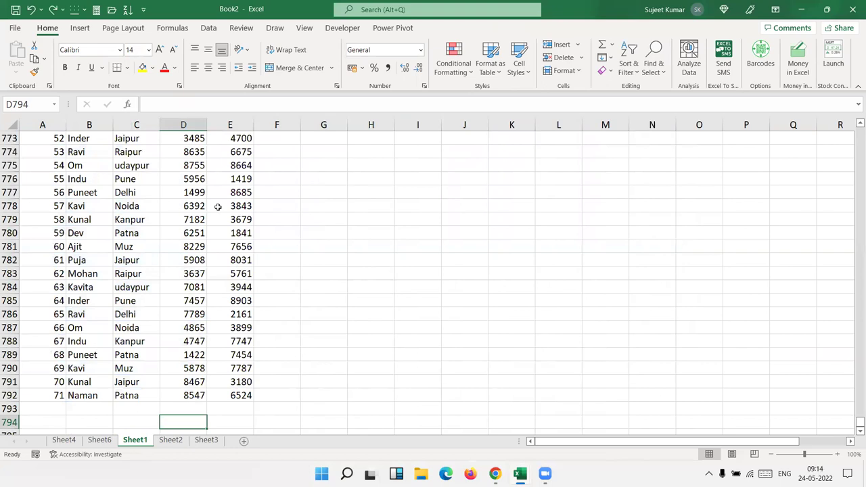
pyautogui.hotkey('ctrl', 'Up')
pyautogui.hotkey('ctrl', 'Up')
pyautogui.press('Right')
pyautogui.press('Right')
pyautogui.press('Right')
pyautogui.press('Right')
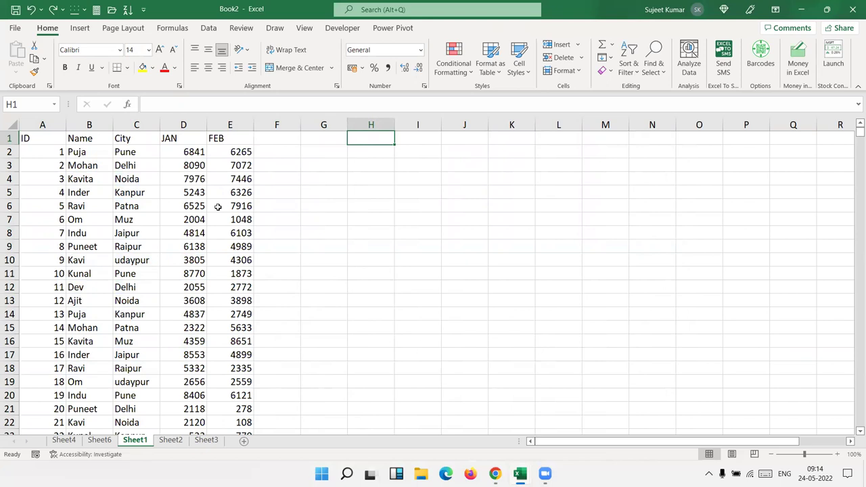
# Begin an OFFSET formula in H2 anchored at A1 with 0,0 offsets and a COUNTA height
pyautogui.press('Down')
pyautogui.write('=')
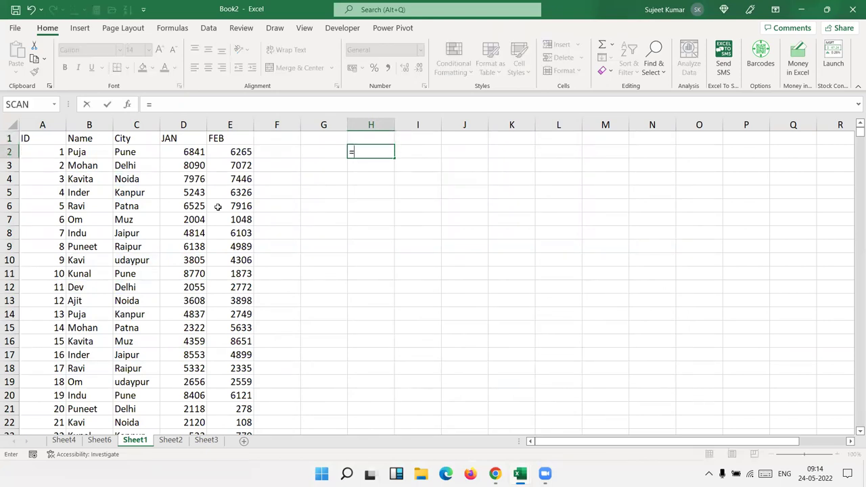
pyautogui.write('off')
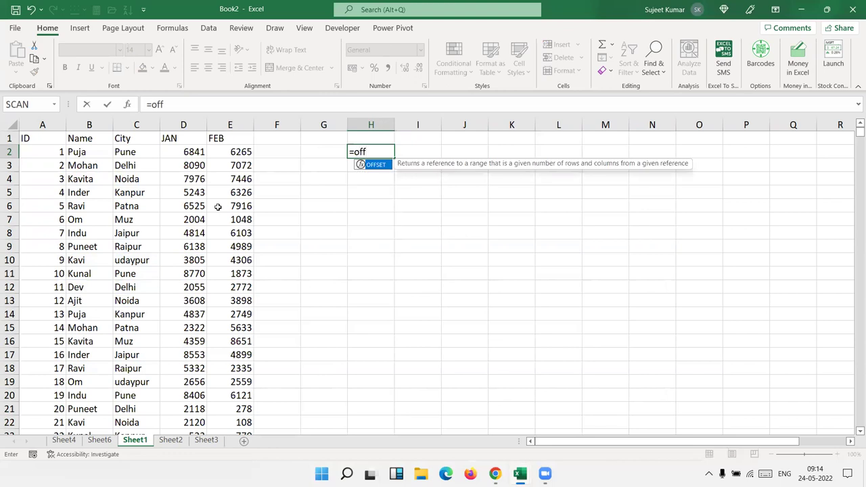
pyautogui.press('Tab')
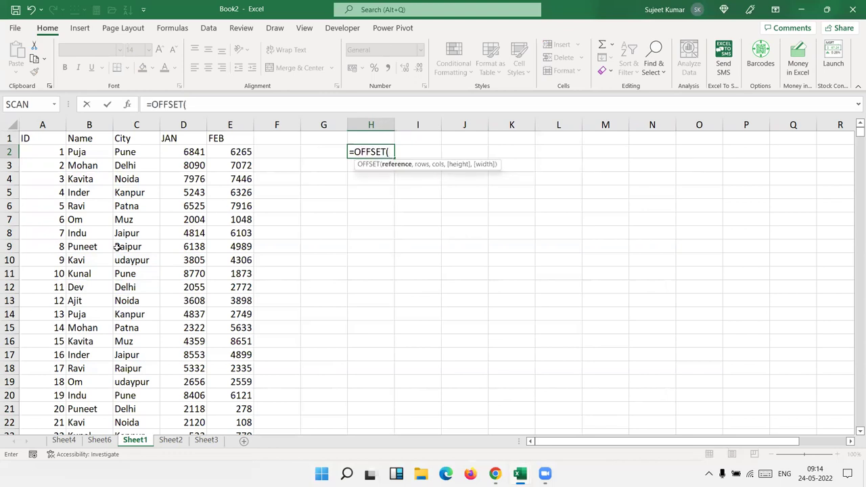
pyautogui.click(32, 139)
pyautogui.write(',')
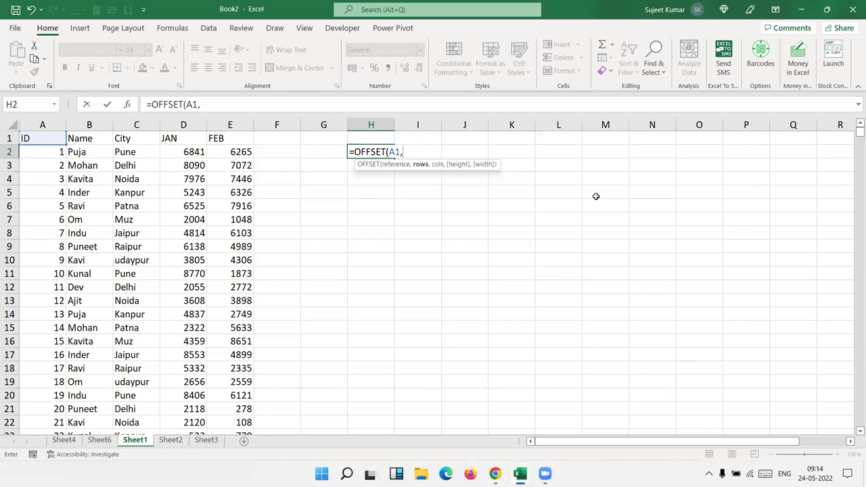
pyautogui.write('0,0,')
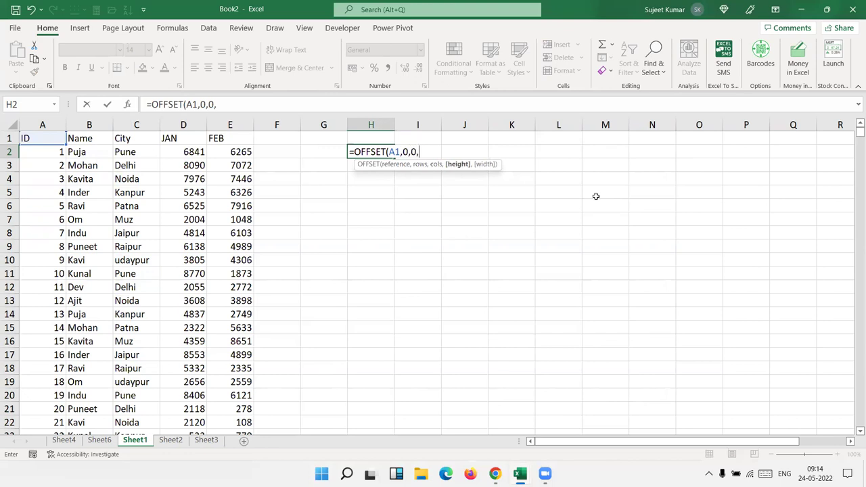
pyautogui.write('cou')
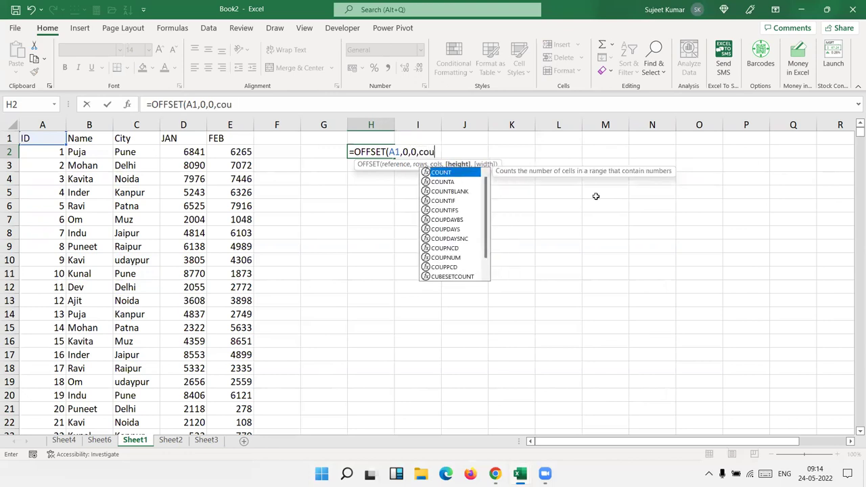
pyautogui.write('nt')
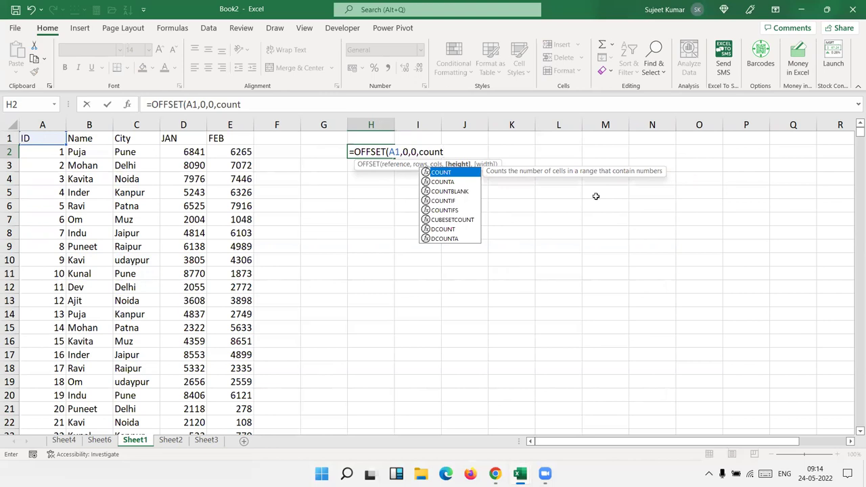
pyautogui.press('Down')
pyautogui.press('Tab')
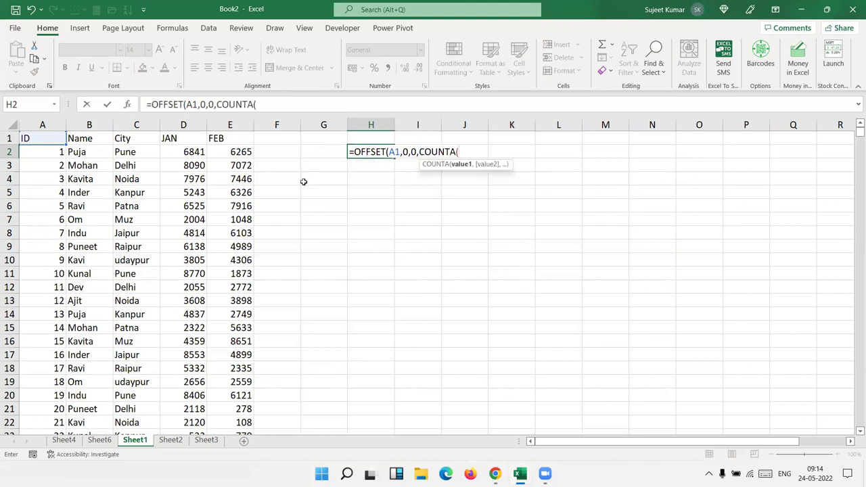
# Complete =OFFSET(A1,0,0,COUNTA(B:B),COUNTA(1:1)) in H2, discarding the stray entry in H3
pyautogui.click(88, 125)
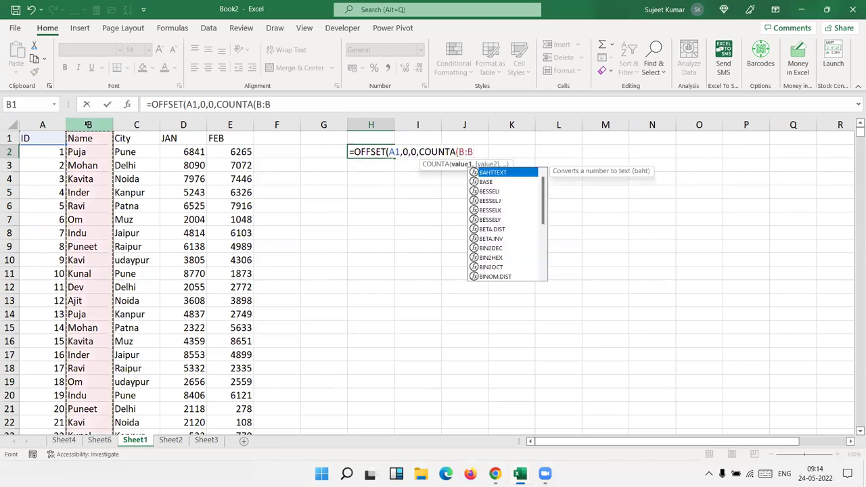
pyautogui.write('),c')
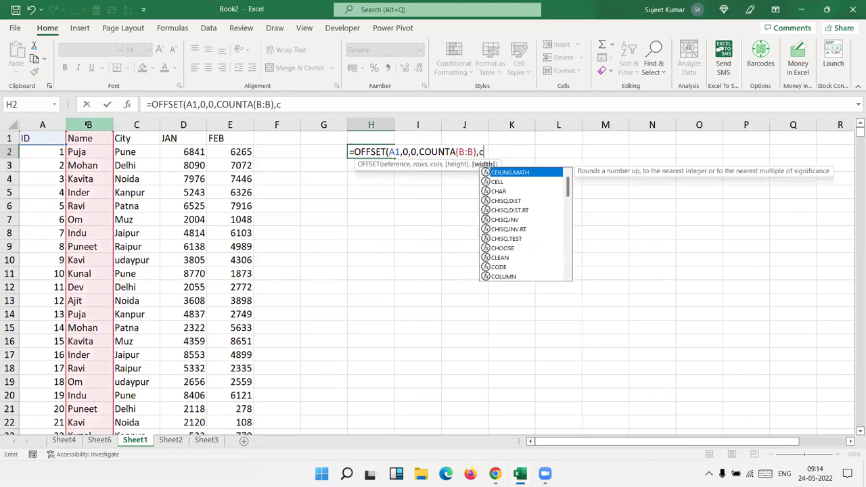
pyautogui.write('ount')
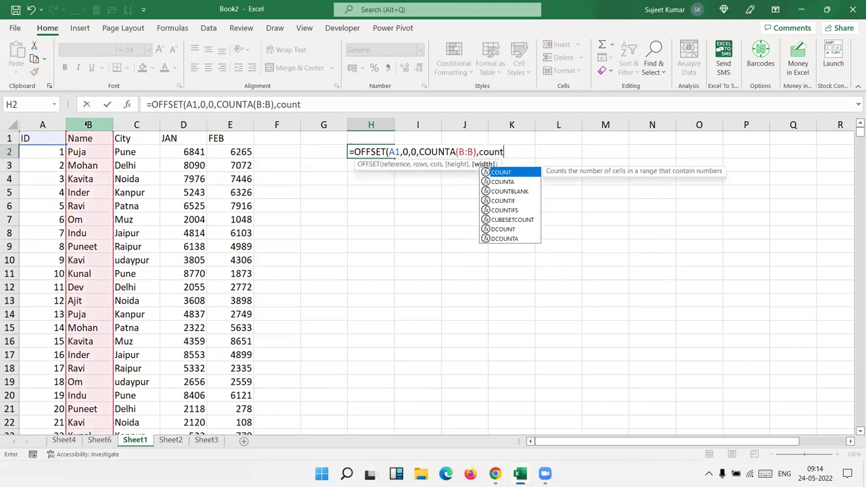
pyautogui.press('Down')
pyautogui.press('Tab')
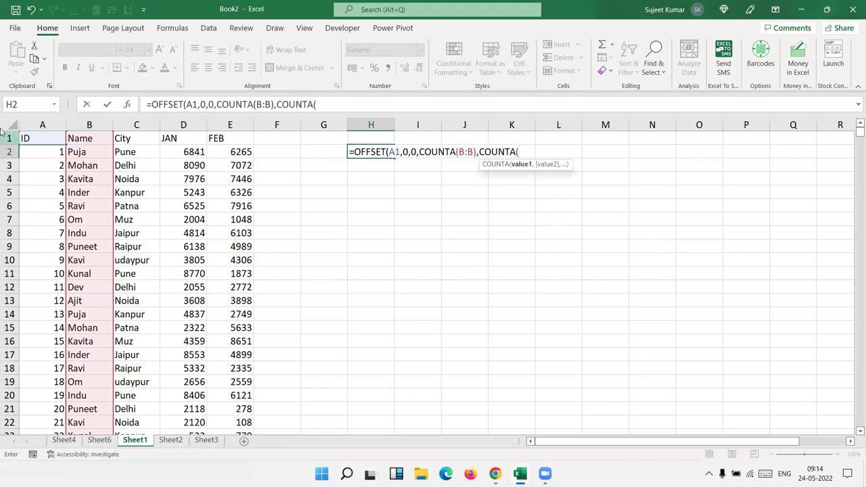
pyautogui.click(9, 138)
pyautogui.press('Return')
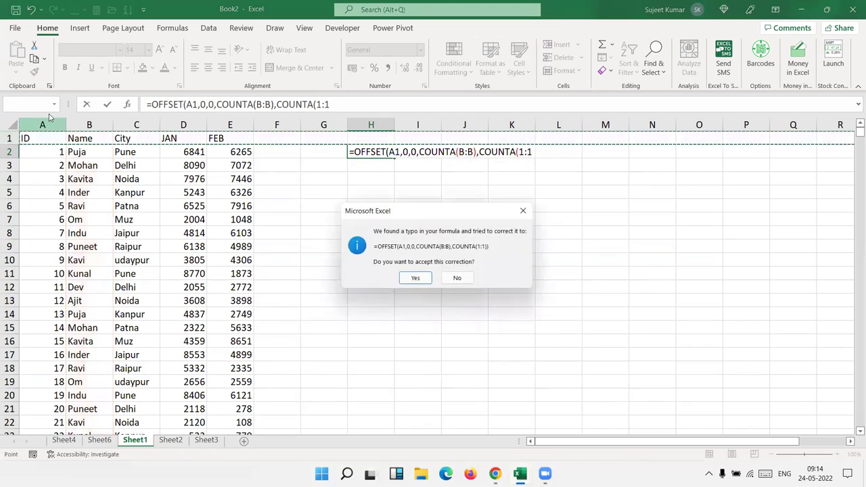
pyautogui.press('Return')
pyautogui.write('3')
pyautogui.press('Escape')
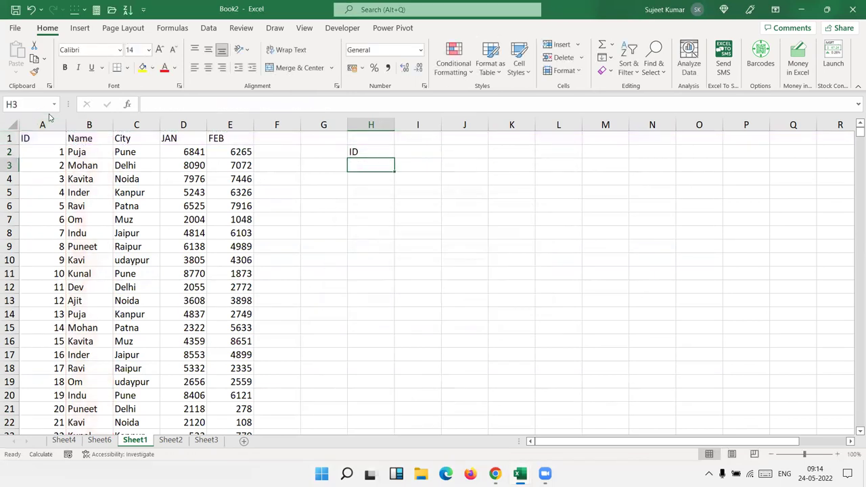
pyautogui.press('Up')
# Wrap H2's OFFSET formula in SUM( ) so it totals 7294805
pyautogui.doubleClick(371, 152)
pyautogui.click(354, 152)
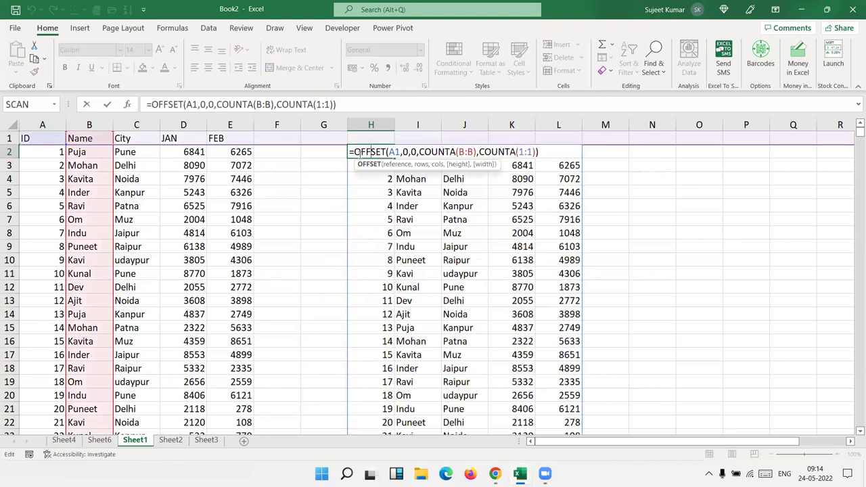
pyautogui.press('Left')
pyautogui.write('SUM(')
pyautogui.press('Return')
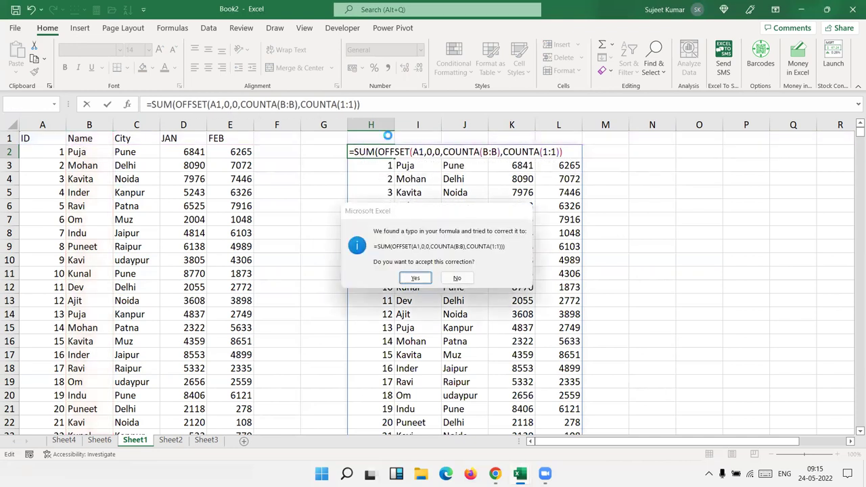
pyautogui.press('Return')
pyautogui.press('Up')
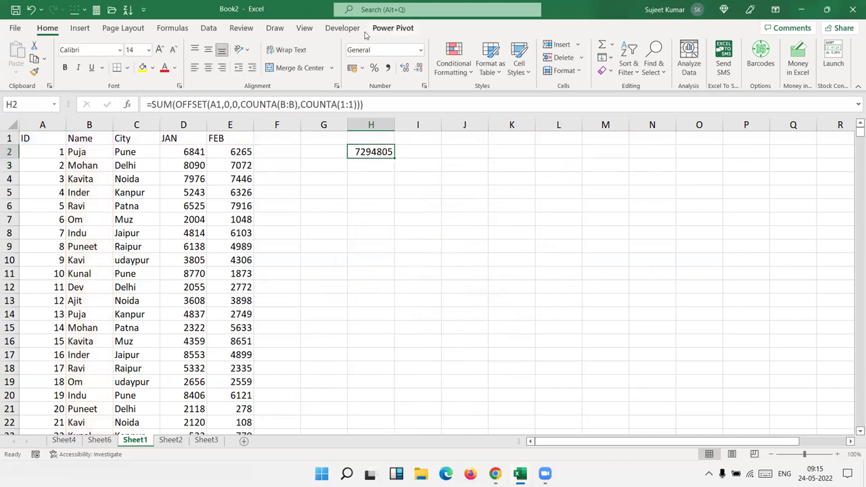
pyautogui.click(172, 28)
pyautogui.click(534, 72)
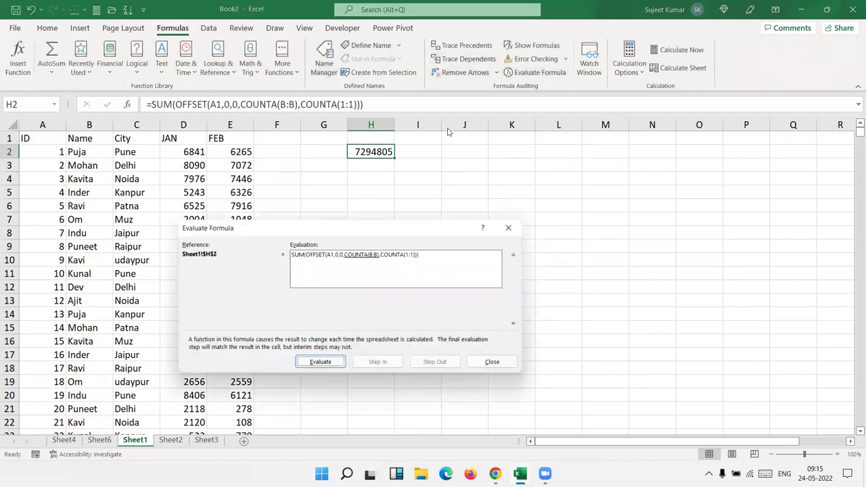
pyautogui.moveTo(394, 224); pyautogui.dragTo(659, 141)
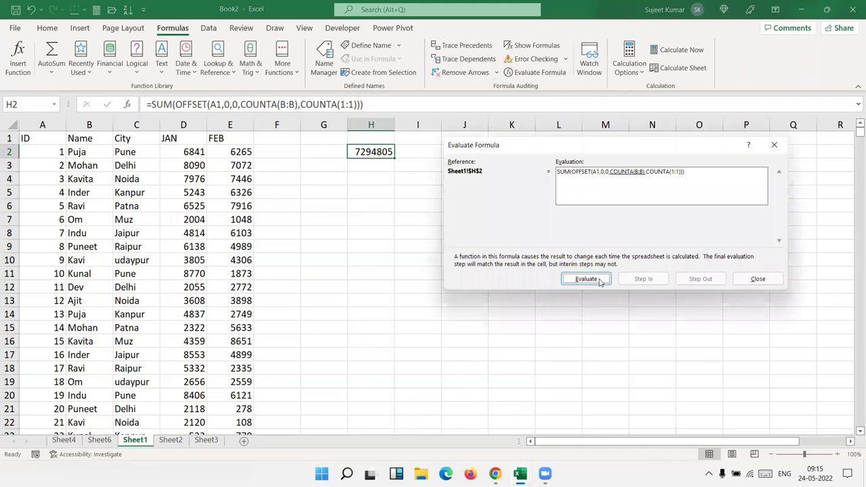
pyautogui.click(587, 283)
pyautogui.click(600, 278)
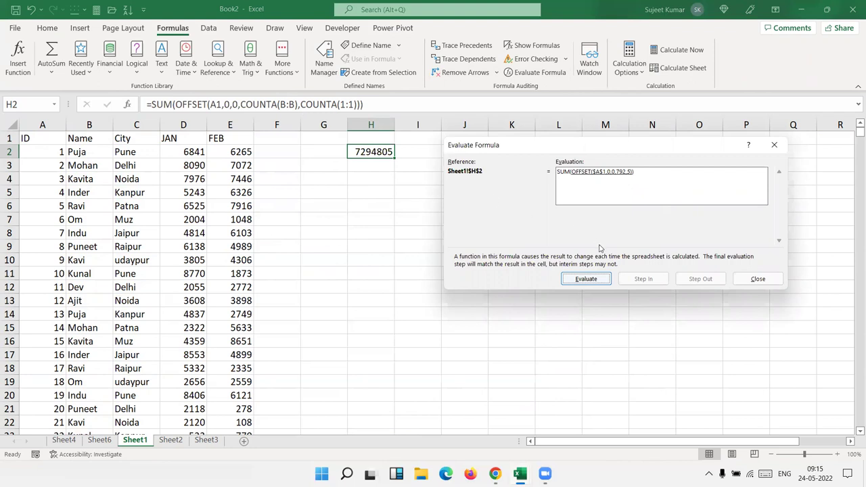
pyautogui.click(596, 284)
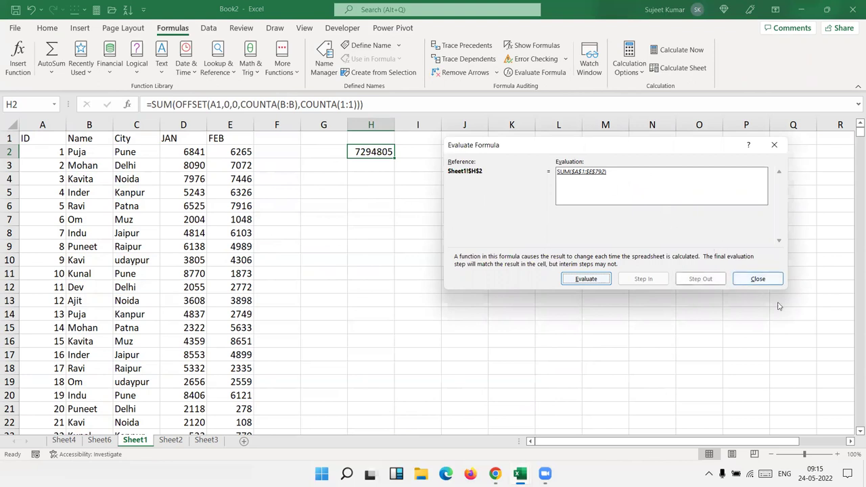
pyautogui.click(758, 278)
# Copy the OFFSET portion of H2's formula from the formula bar
pyautogui.click(359, 105)
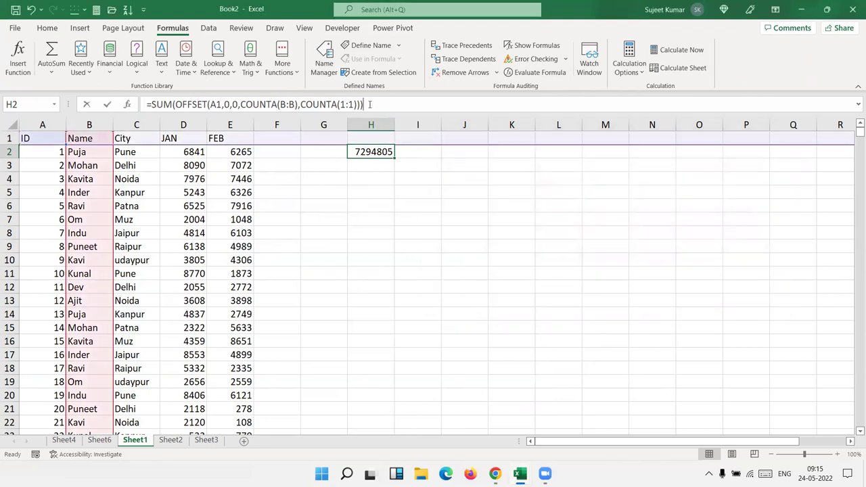
pyautogui.click(193, 105)
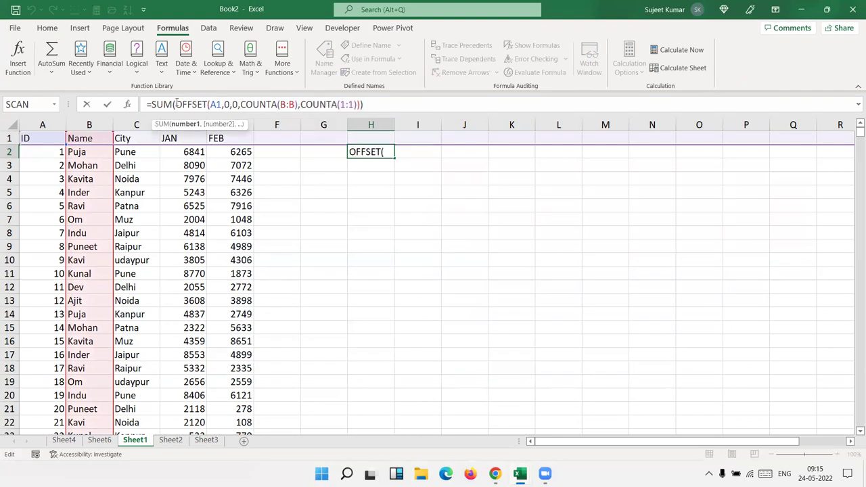
pyautogui.moveTo(176, 104); pyautogui.dragTo(362, 104)
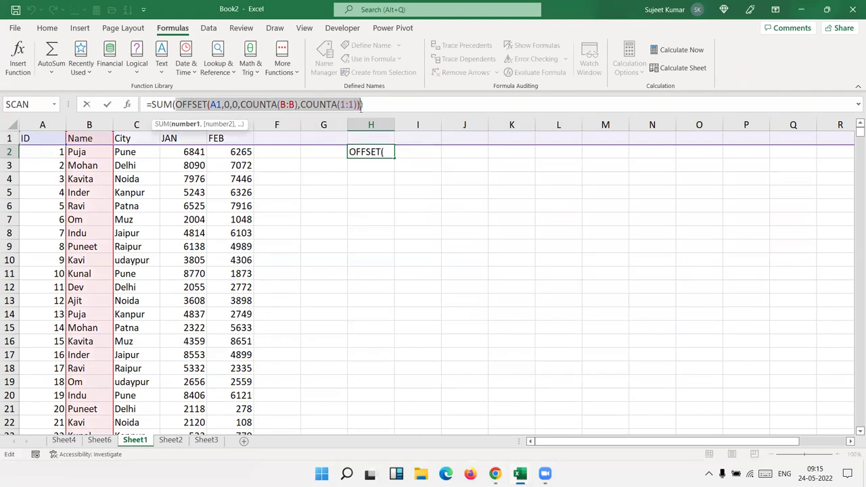
pyautogui.hotkey('ctrl', 'Return')
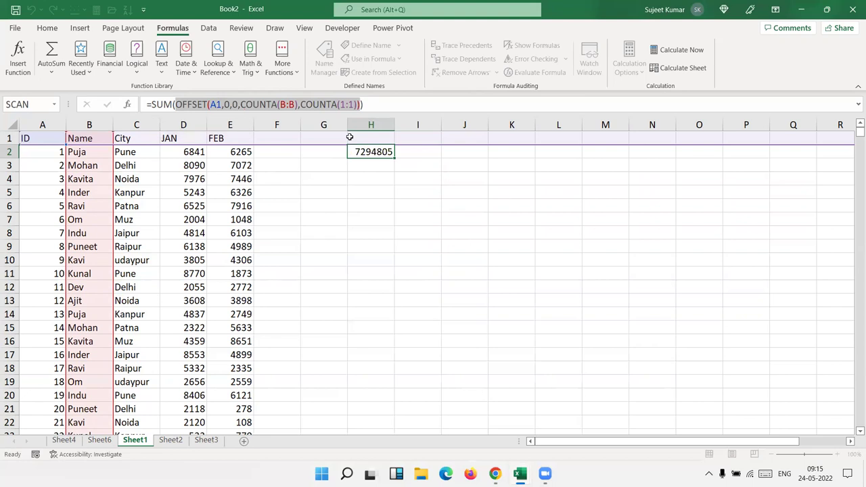
# Define the name DDT referring to the pasted OFFSET formula
pyautogui.click(374, 178)
pyautogui.click(366, 46)
pyautogui.write('DDT')
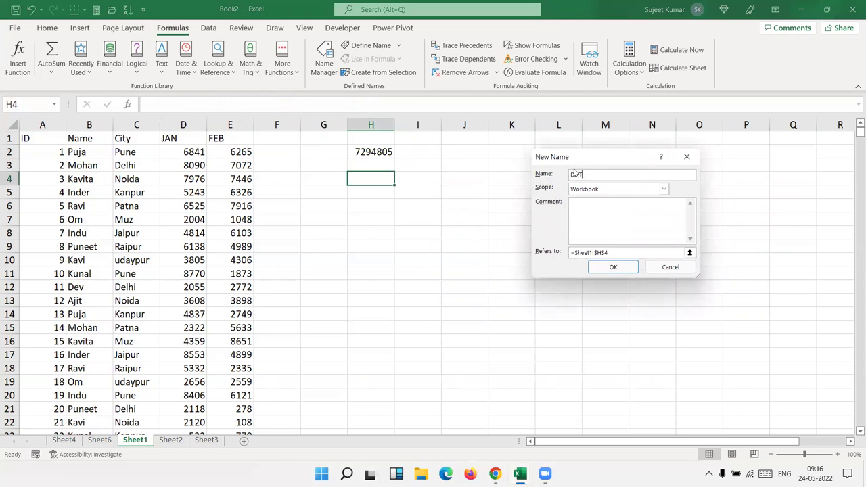
pyautogui.tripleClick(620, 251)
pyautogui.write('=')
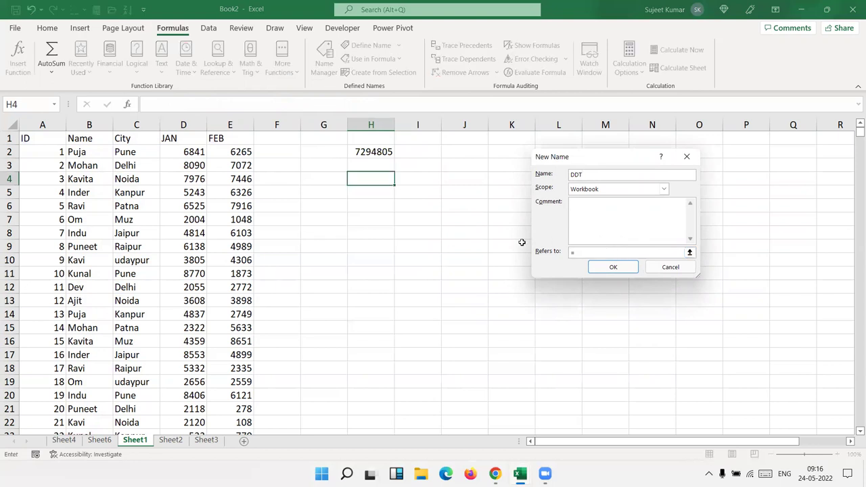
pyautogui.hotkey('ctrl', 'v')
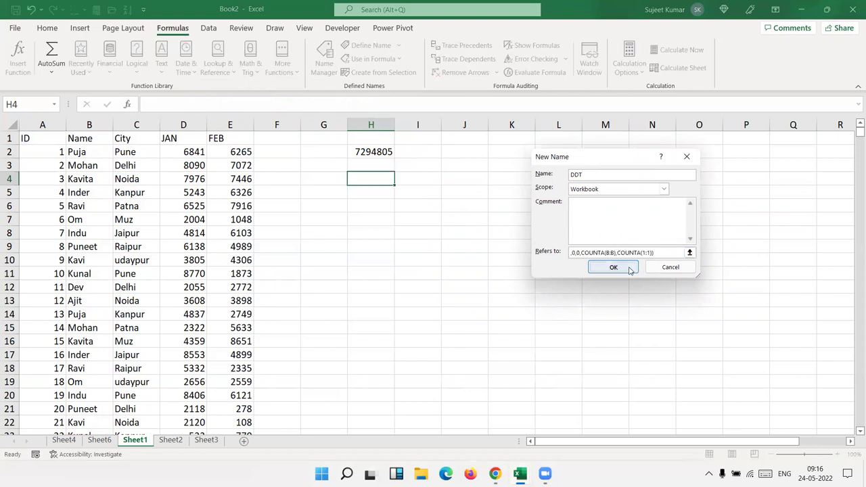
pyautogui.click(628, 268)
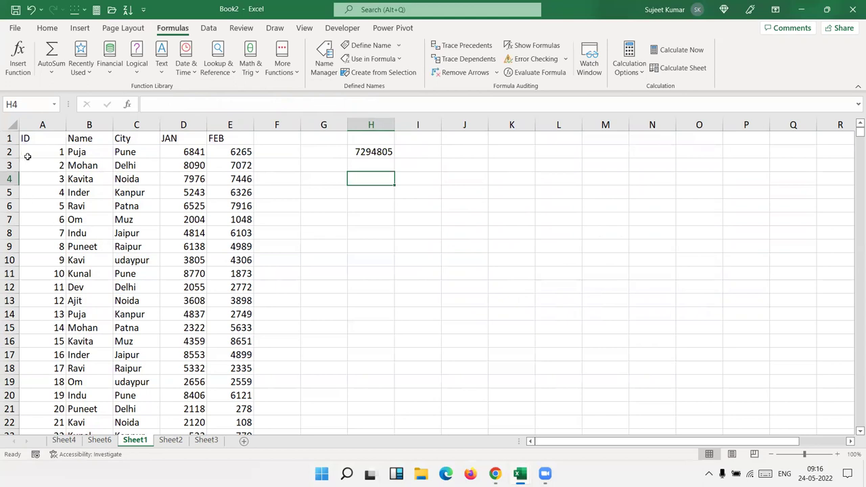
# Look over Sheet2 and Sheet3, then go back to Sheet1 and bring up Name Manager
pyautogui.click(171, 440)
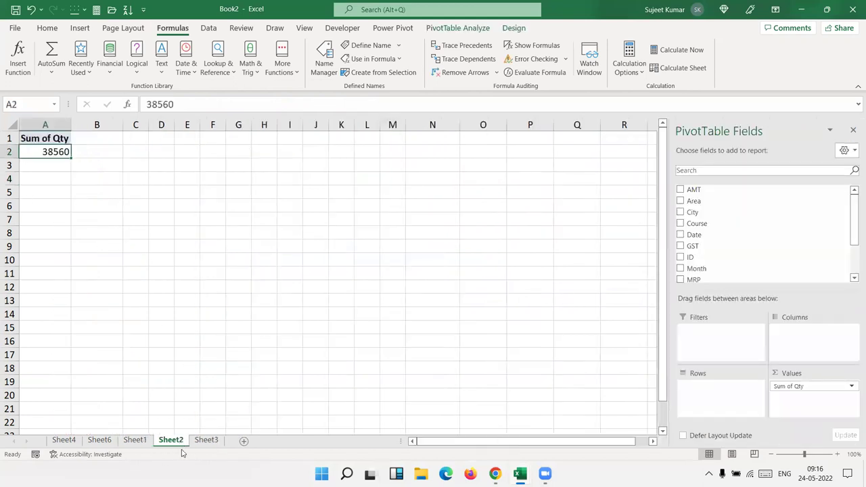
pyautogui.click(209, 440)
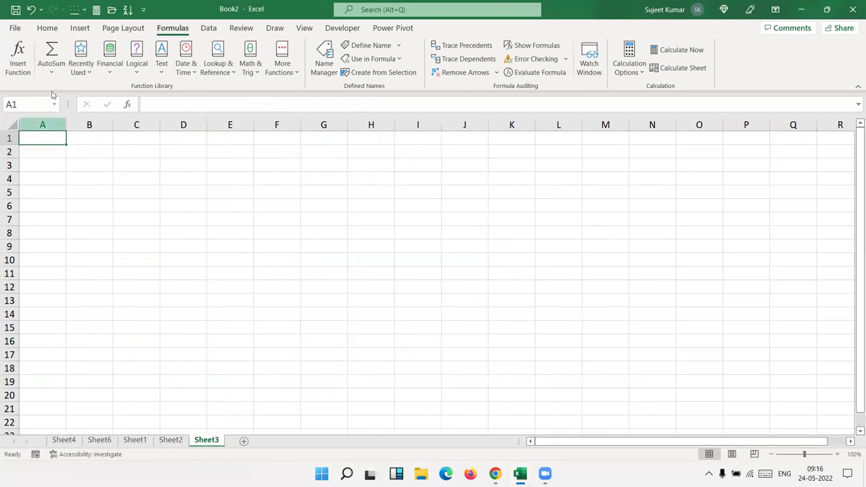
pyautogui.click(135, 442)
pyautogui.click(145, 203)
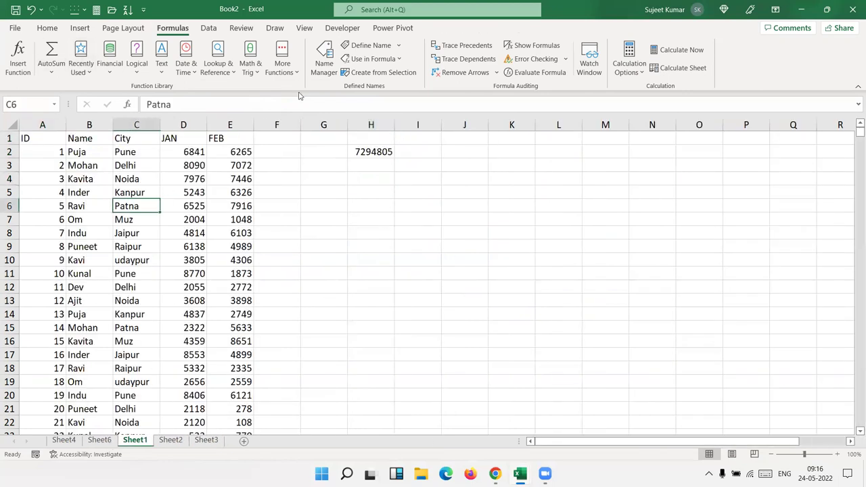
pyautogui.click(324, 67)
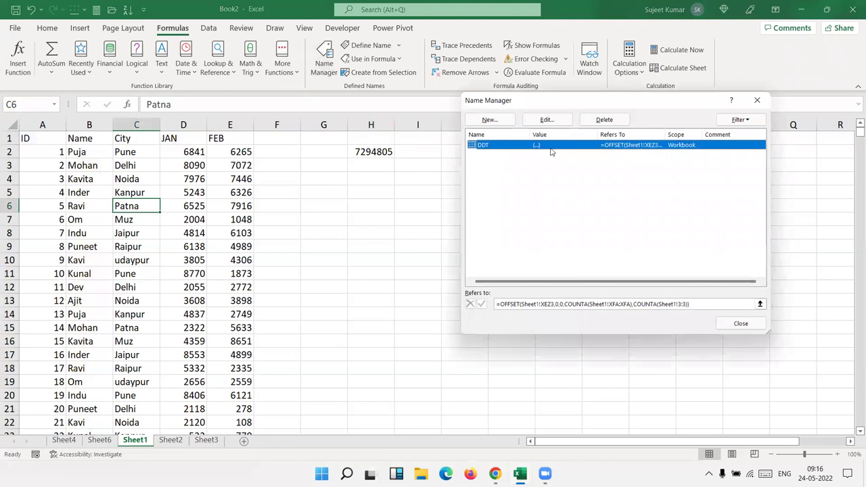
# Fix DDT's anchor reference to Sheet1!$A$1
pyautogui.click(545, 306)
pyautogui.click(569, 306)
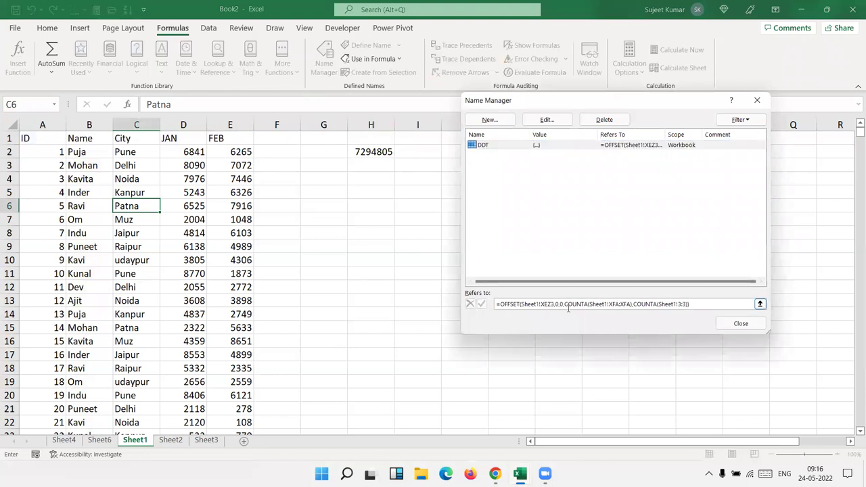
pyautogui.moveTo(535, 102); pyautogui.dragTo(394, 80)
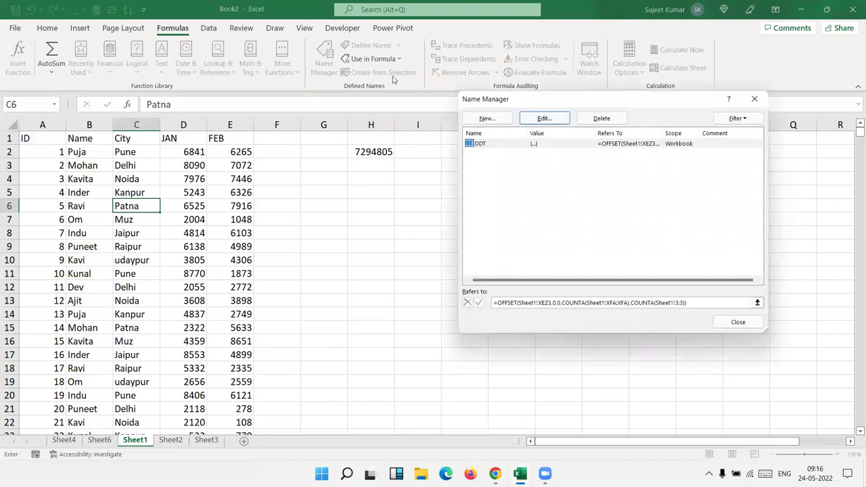
pyautogui.click(401, 282)
pyautogui.press('Delete')
pyautogui.press('Delete')
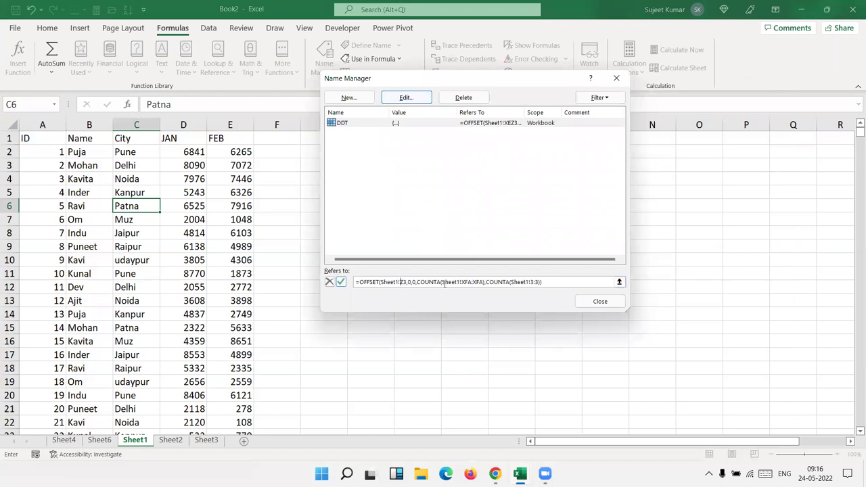
pyautogui.press('Delete')
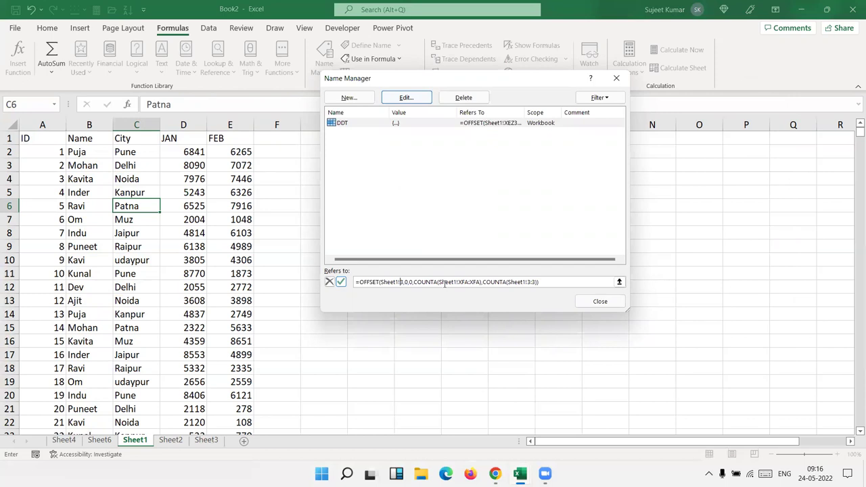
pyautogui.write('a1')
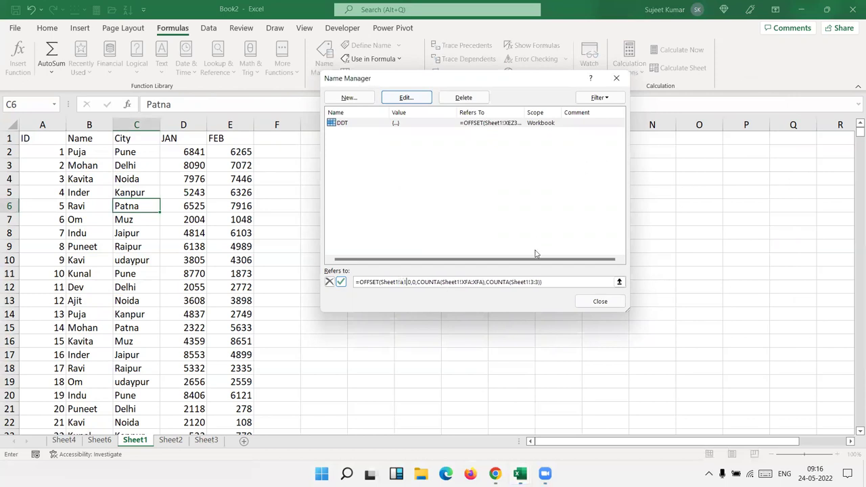
pyautogui.press('F4')
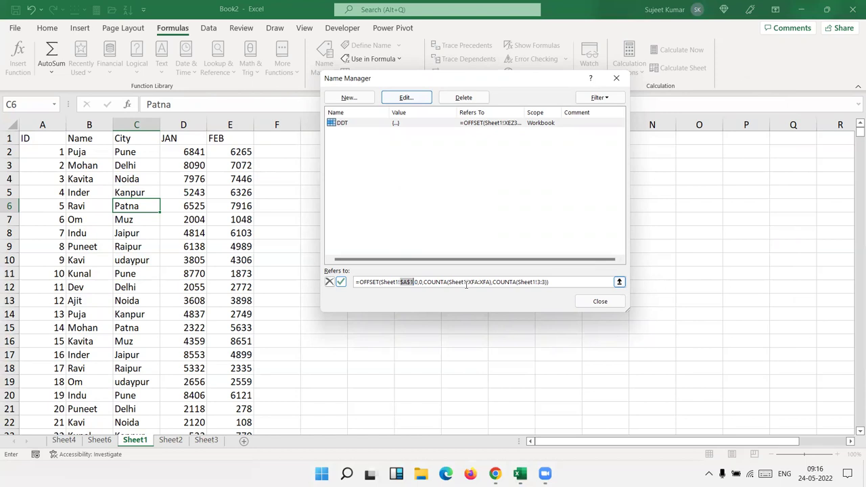
# Change DDT's counts to COUNTA(Sheet1!$A:$A) and COUNTA(Sheet1!$1:$1) and save the definition
pyautogui.click(469, 282)
pyautogui.press('Right')
pyautogui.press('Right')
pyautogui.press('BackSpace')
pyautogui.press('BackSpace')
pyautogui.press('BackSpace')
pyautogui.press('BackSpace')
pyautogui.press('BackSpace')
pyautogui.press('BackSpace')
pyautogui.press('BackSpace')
pyautogui.press('BackSpace')
pyautogui.press('BackSpace')
pyautogui.press('BackSpace')
pyautogui.press('BackSpace')
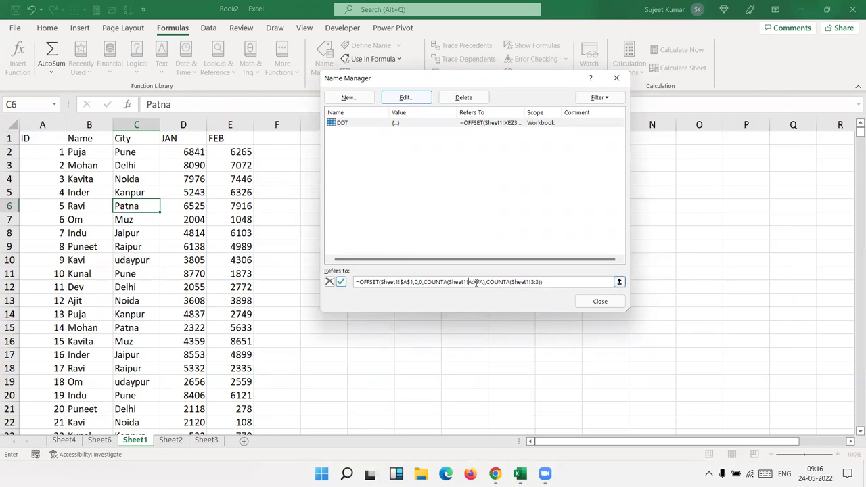
pyautogui.click(473, 283)
pyautogui.press('Delete')
pyautogui.press('Delete')
pyautogui.press('F4')
pyautogui.click(534, 283)
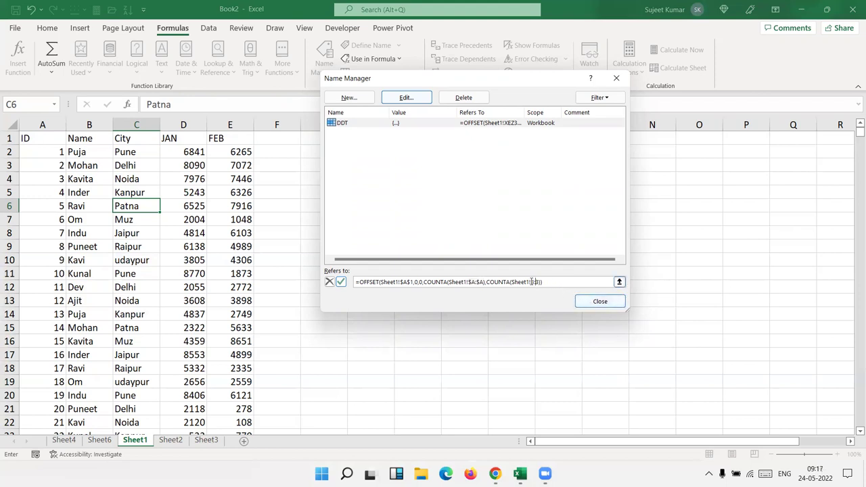
pyautogui.press('Delete')
pyautogui.write('1')
pyautogui.write(':1')
pyautogui.press('F4')
pyautogui.click(341, 282)
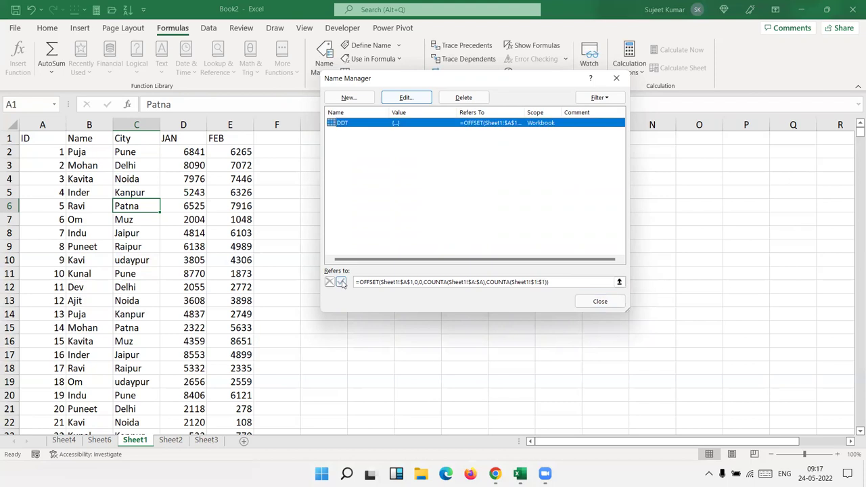
# Create an empty PivotTable14 on Sheet3 sourced from DDT, then view Sheet2's pivot
pyautogui.click(600, 301)
pyautogui.click(168, 441)
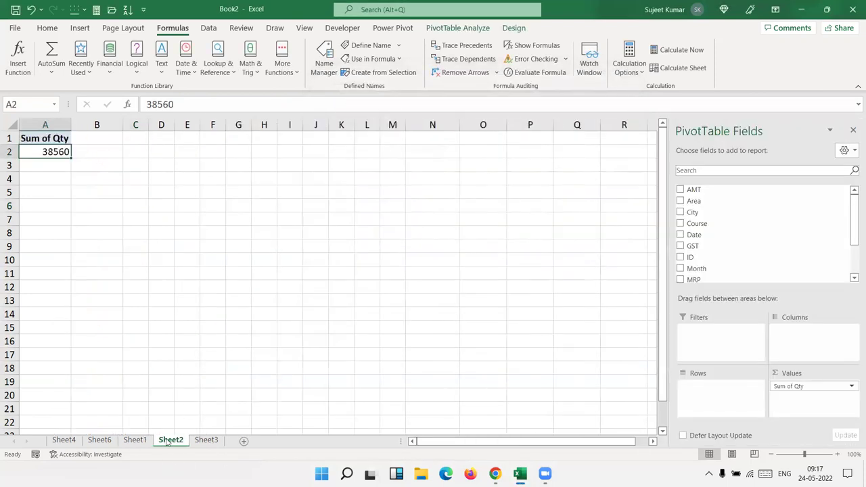
pyautogui.click(206, 440)
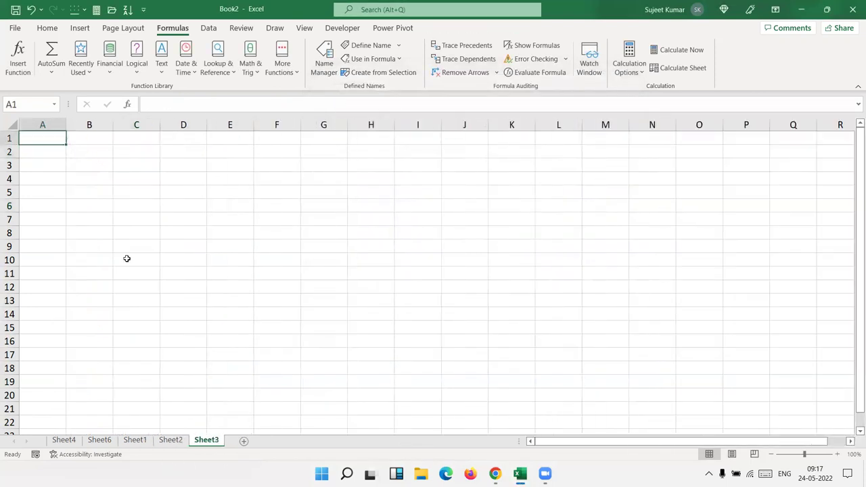
pyautogui.click(48, 28)
pyautogui.click(79, 28)
pyautogui.click(20, 53)
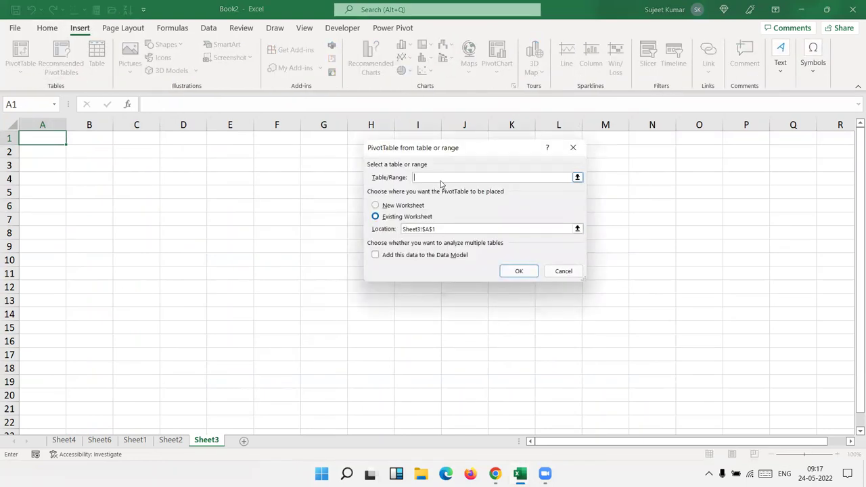
pyautogui.write('DDT')
pyautogui.click(519, 271)
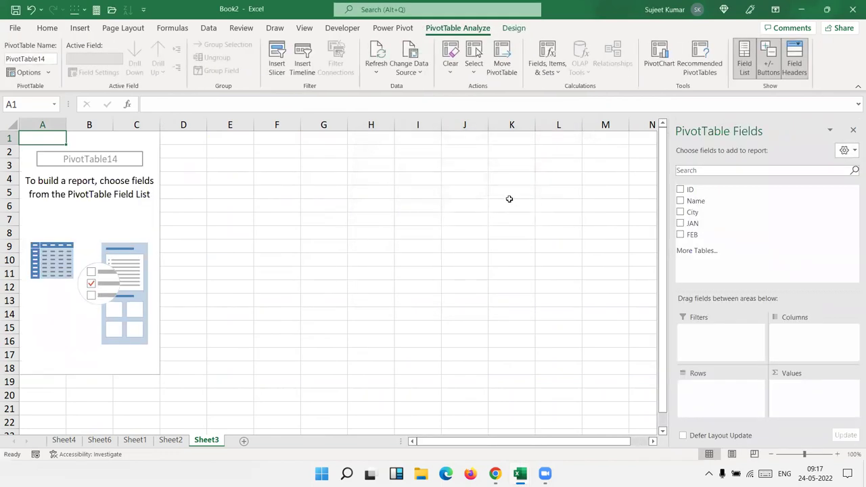
pyautogui.click(156, 441)
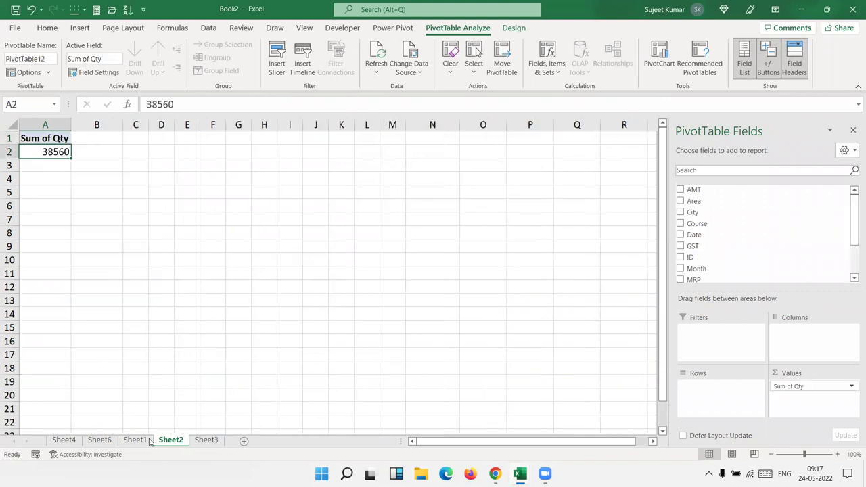
# Copy column E's FEB figures into column F on Sheet1
pyautogui.click(135, 441)
pyautogui.click(273, 139)
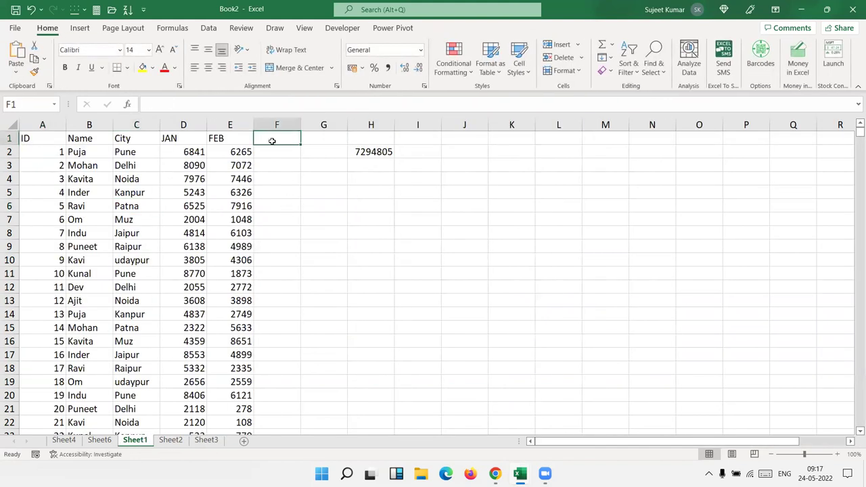
pyautogui.click(246, 136)
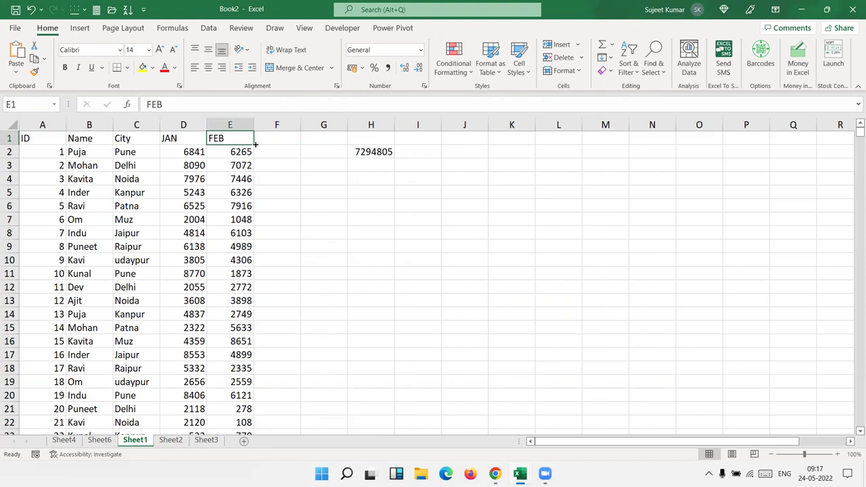
pyautogui.moveTo(255, 144); pyautogui.dragTo(285, 142)
pyautogui.click(234, 121)
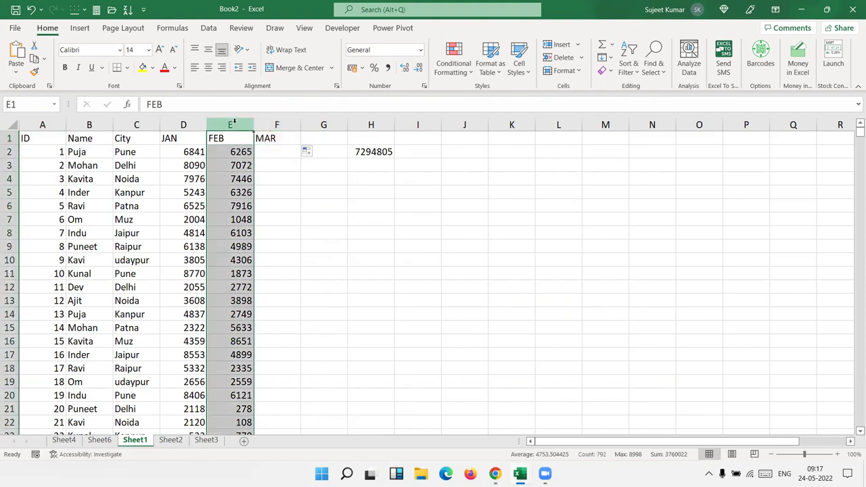
pyautogui.hotkey('ctrl', 'c')
pyautogui.click(279, 136)
pyautogui.hotkey('ctrl', 'v')
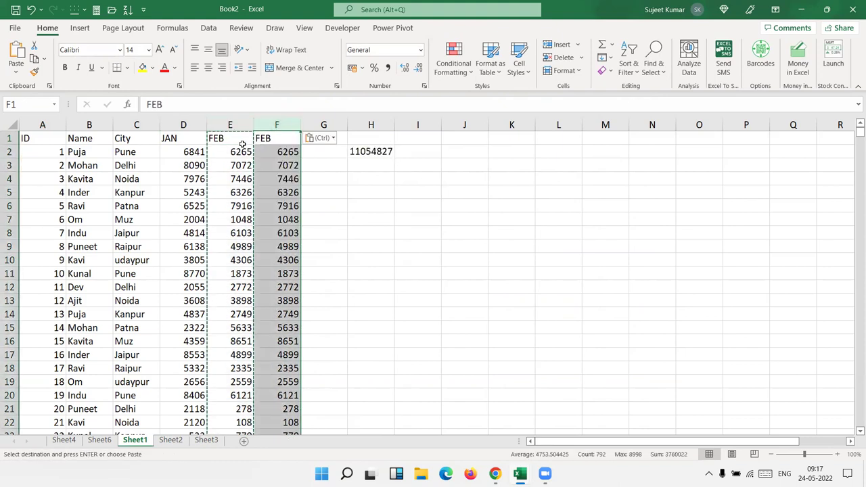
pyautogui.click(241, 145)
# Fill MAR into F1 and refresh PivotTable14 on Sheet3 to pick up the MAR field
pyautogui.moveTo(254, 144); pyautogui.dragTo(279, 143)
pyautogui.click(288, 165)
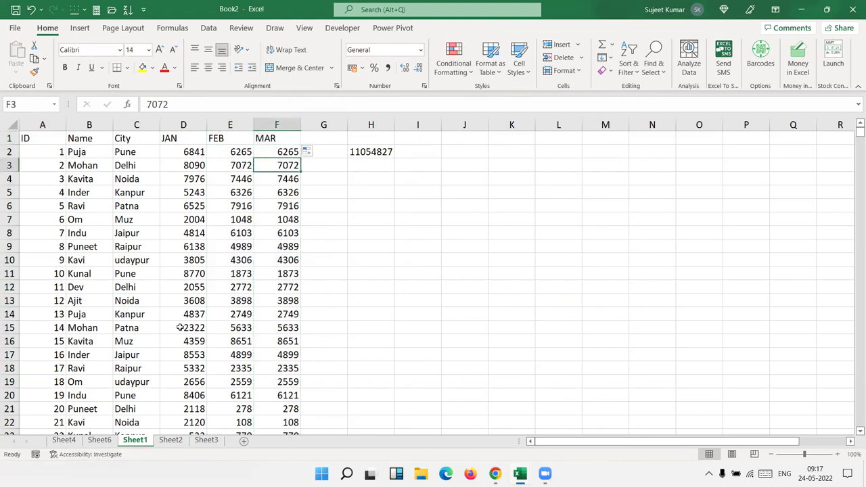
pyautogui.click(206, 441)
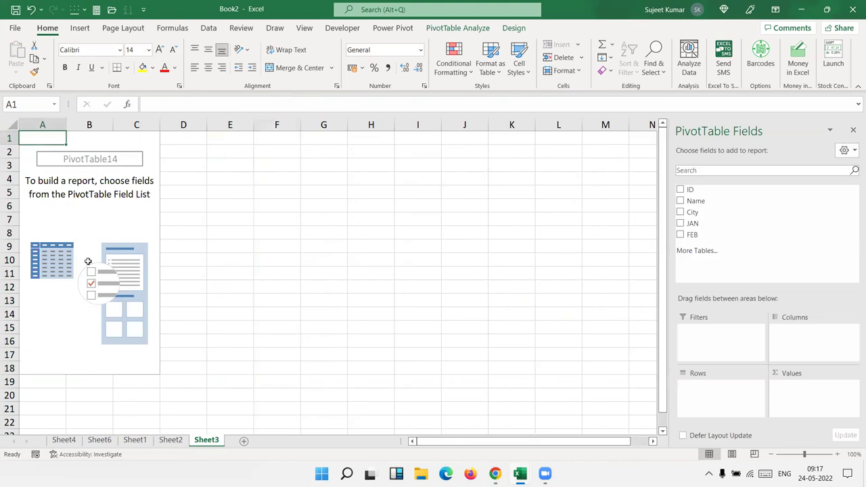
pyautogui.rightClick(103, 207)
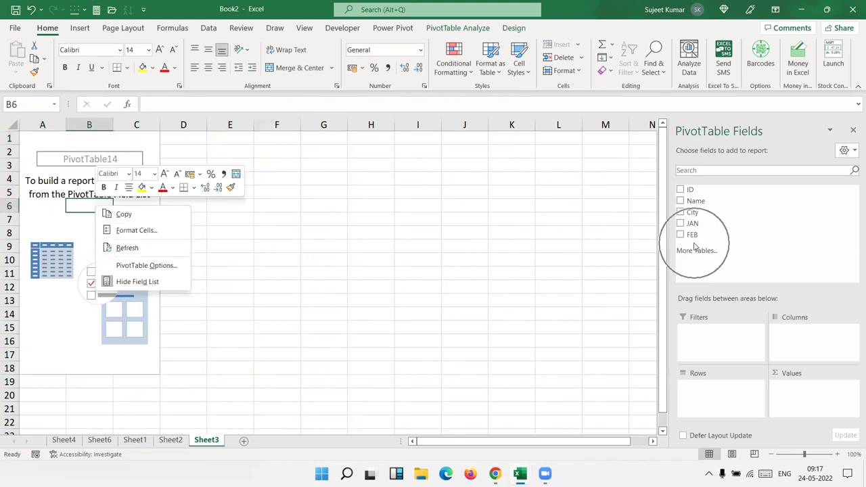
pyautogui.click(145, 247)
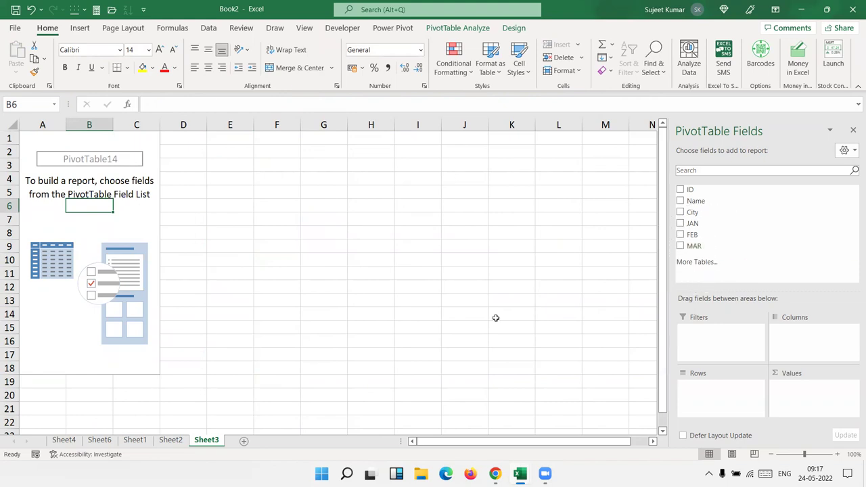
pyautogui.click(167, 443)
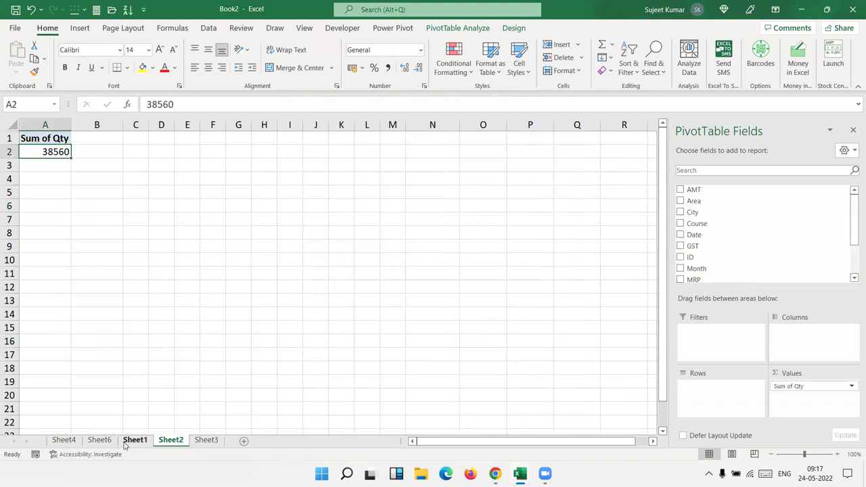
pyautogui.click(134, 440)
# Make H2's formula =SUM(OFFSET($A$1,0,0,COUNTA($B:$B),COUNTA($1:$1))) with absolute references
pyautogui.doubleClick(356, 152)
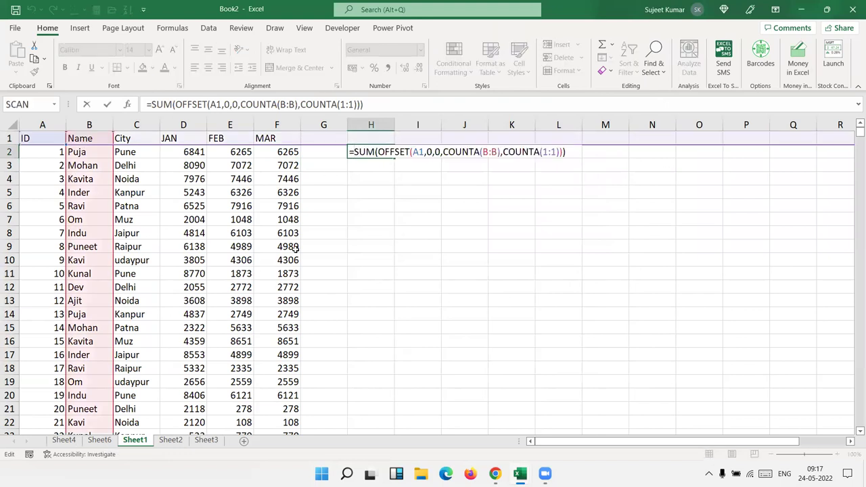
pyautogui.click(419, 160)
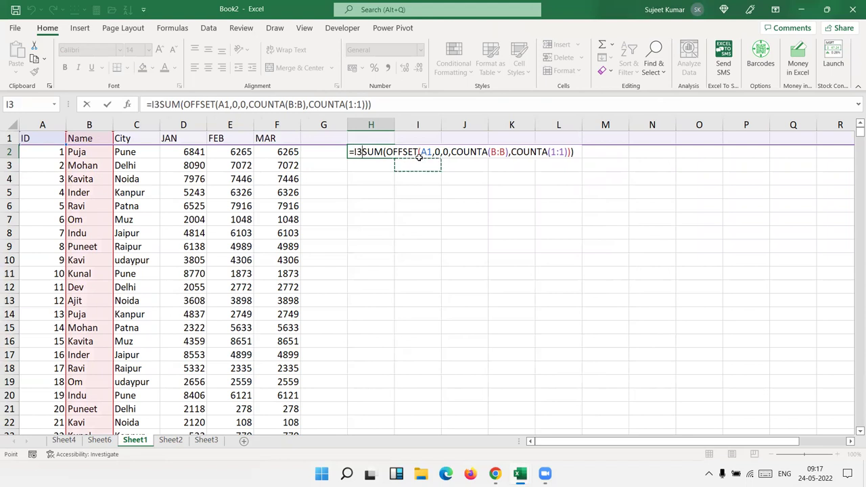
pyautogui.press('Escape')
pyautogui.doubleClick(381, 152)
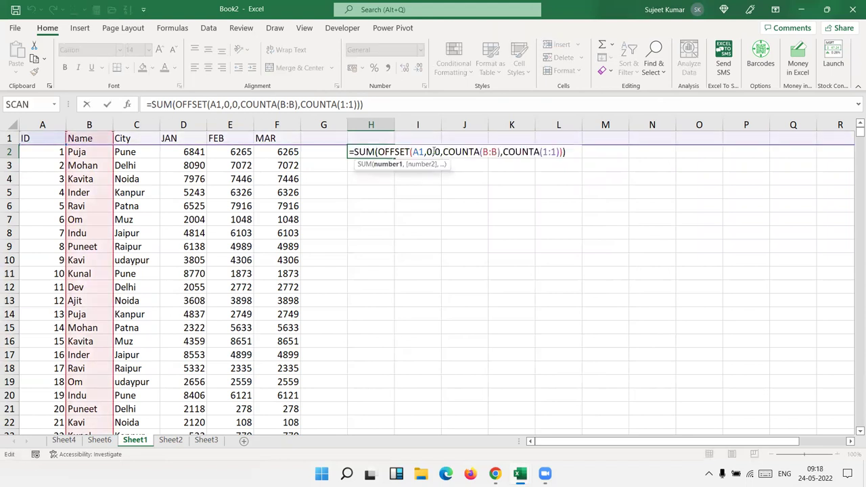
pyautogui.click(422, 152)
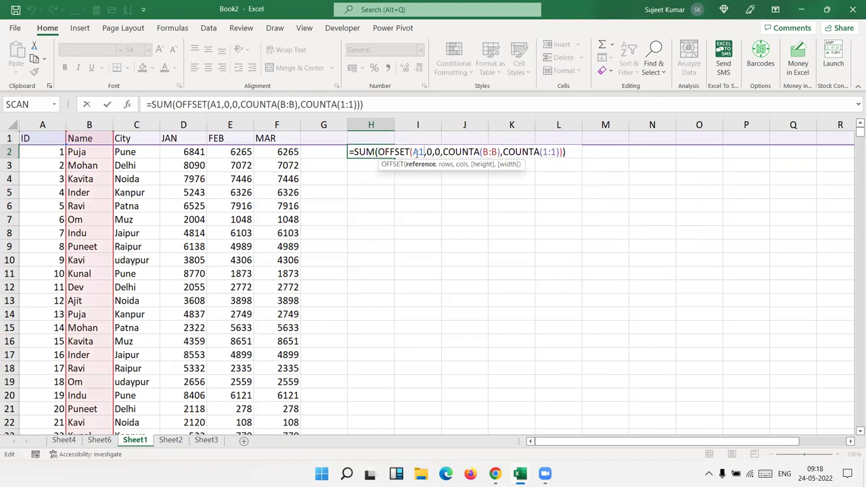
pyautogui.press('F4')
pyautogui.click(496, 152)
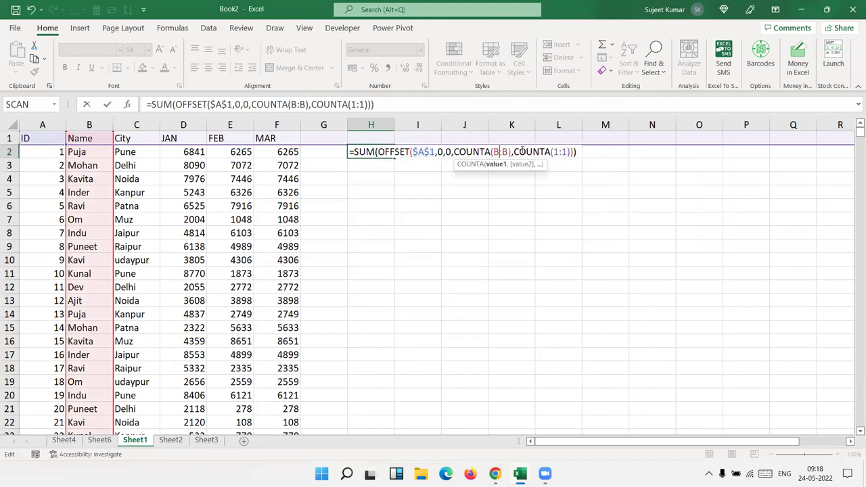
pyautogui.press('F4')
pyautogui.click(572, 152)
pyautogui.press('F4')
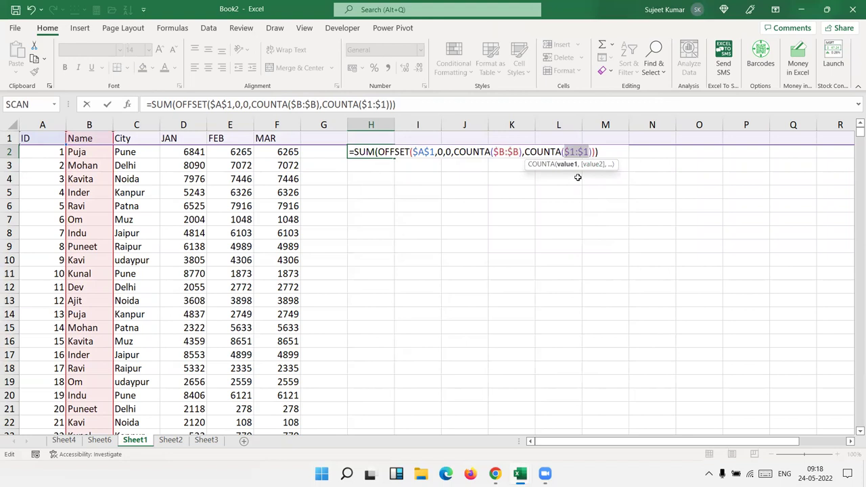
pyautogui.press('Return')
pyautogui.press('Up')
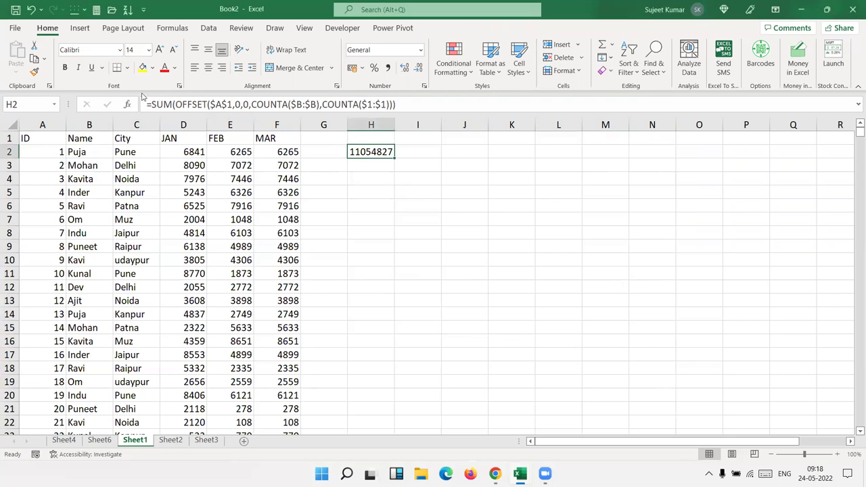
# Review H2's SUM(OFFSET) arguments in the formula bar and recommit it, totalling 11054827
pyautogui.click(174, 104)
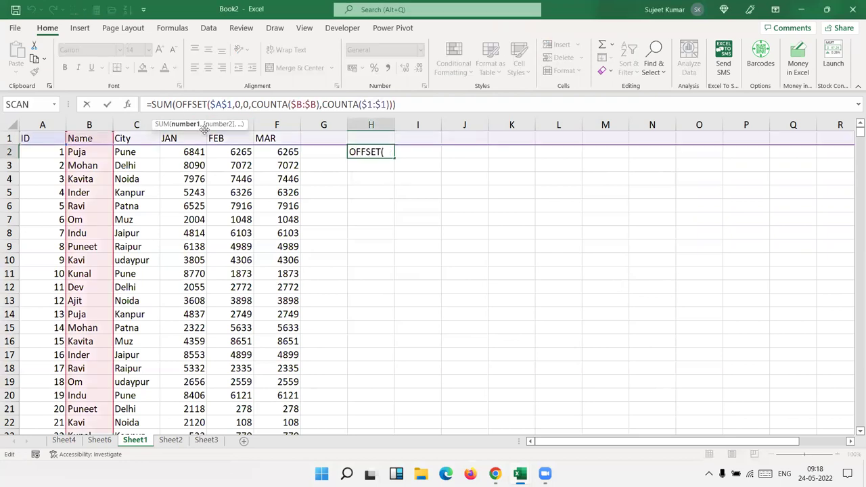
pyautogui.press('BackSpace')
pyautogui.press('BackSpace')
pyautogui.press('BackSpace')
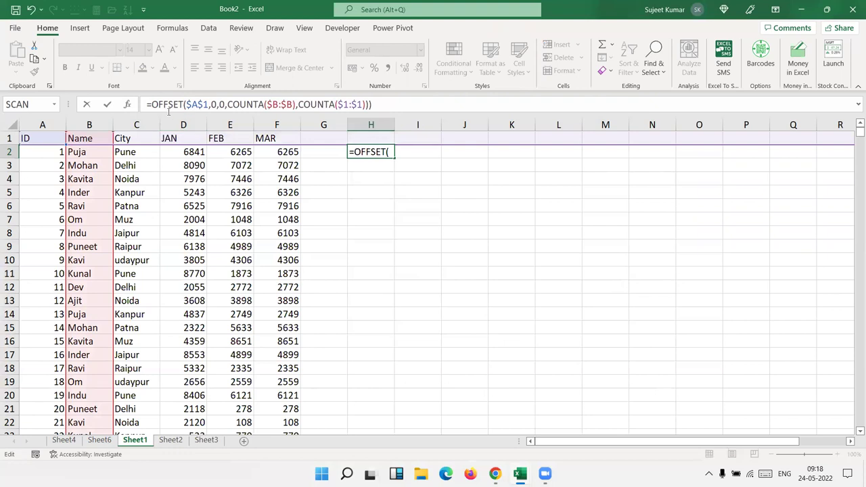
pyautogui.click(194, 105)
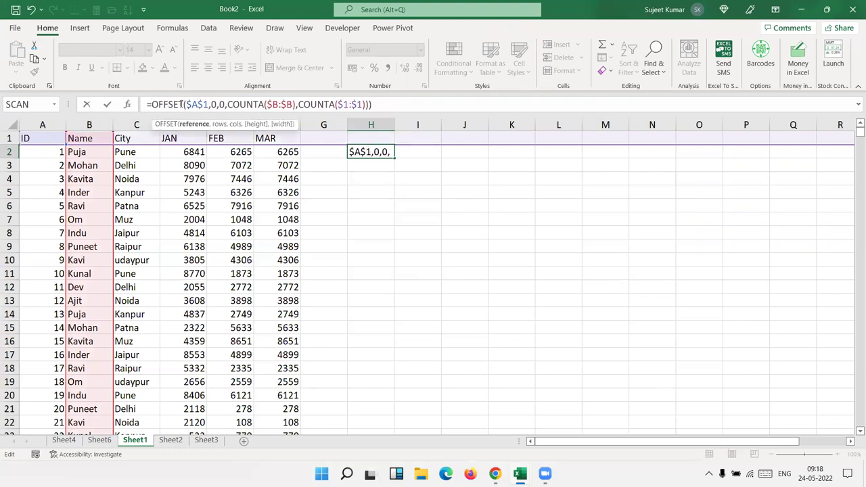
pyautogui.click(219, 104)
pyautogui.click(221, 104)
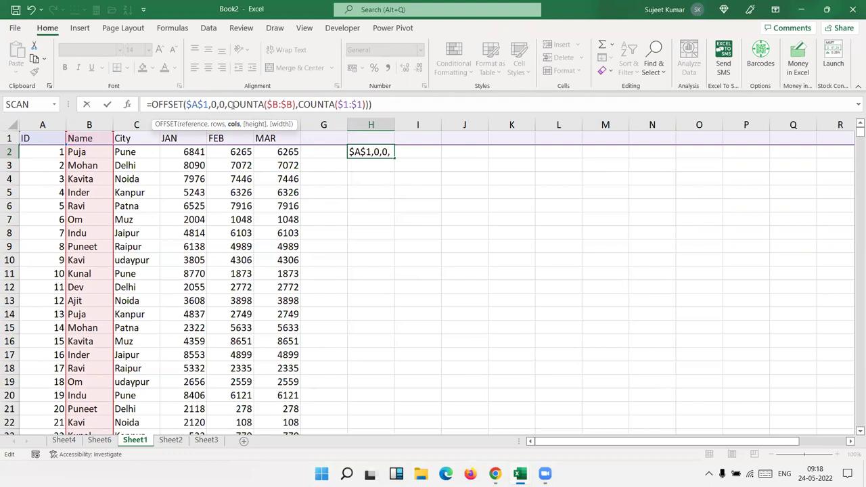
pyautogui.click(231, 104)
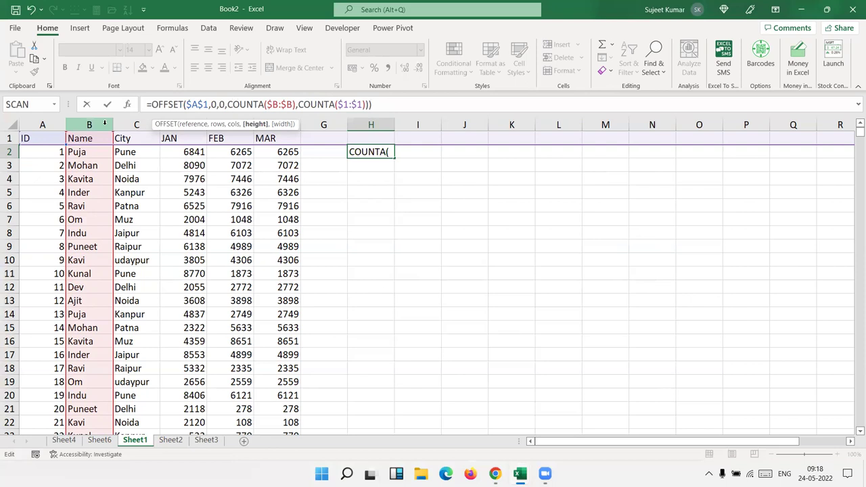
pyautogui.click(311, 105)
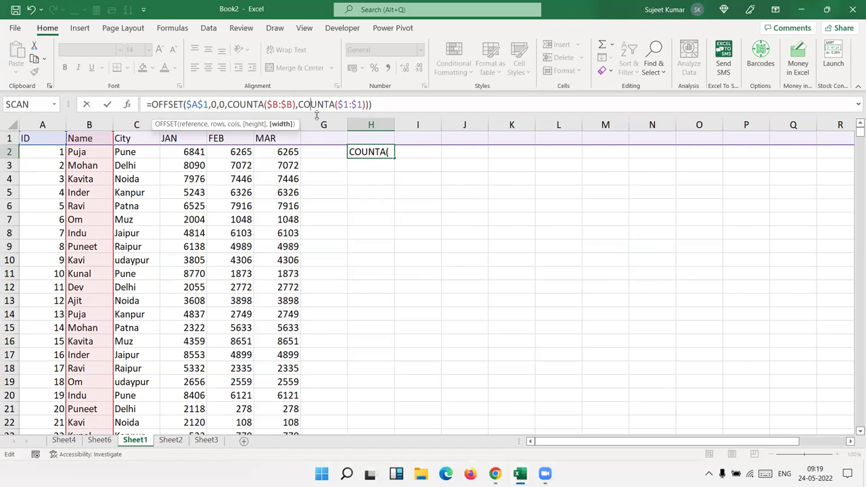
pyautogui.hotkey('ctrl', 'Return')
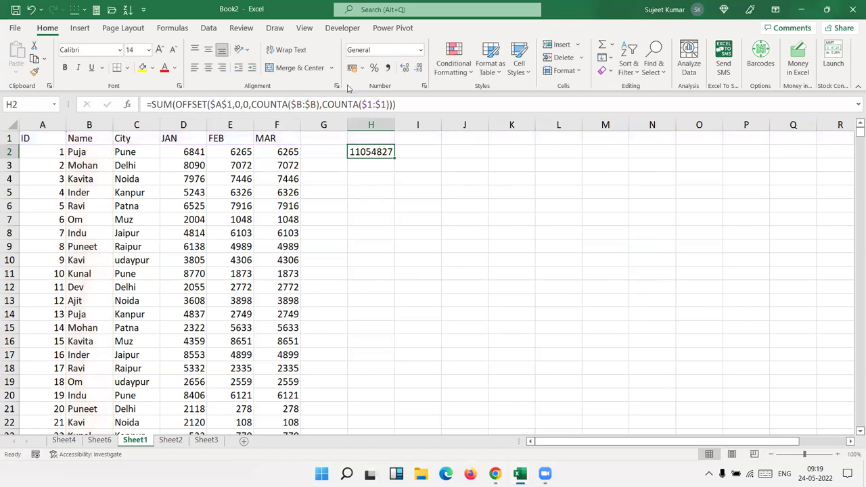
pyautogui.click(172, 28)
pyautogui.click(372, 45)
pyautogui.click(409, 227)
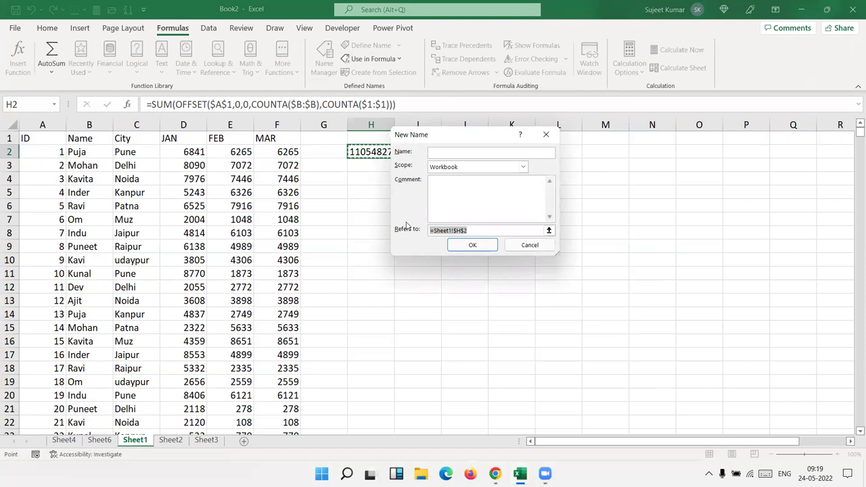
pyautogui.press('Escape')
pyautogui.click(323, 61)
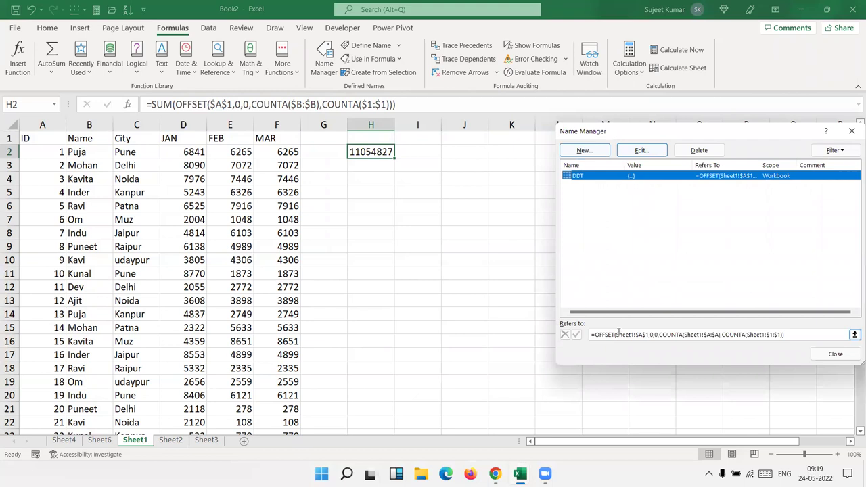
pyautogui.moveTo(608, 134); pyautogui.dragTo(465, 124)
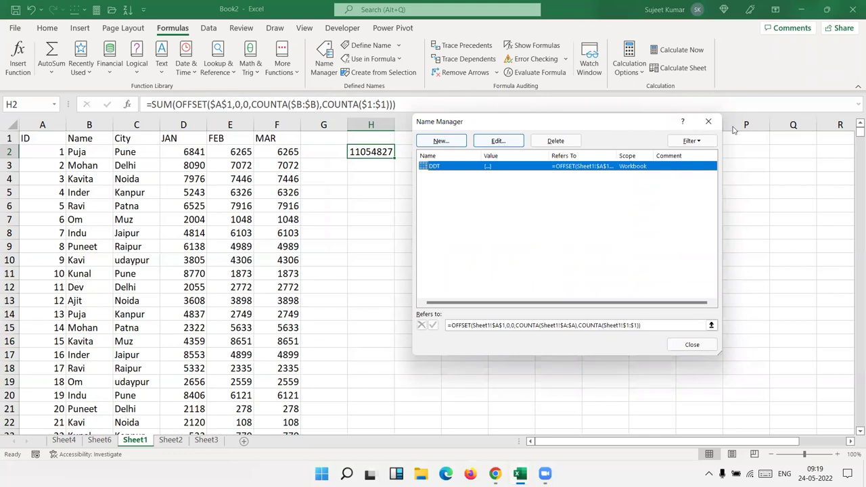
pyautogui.click(711, 121)
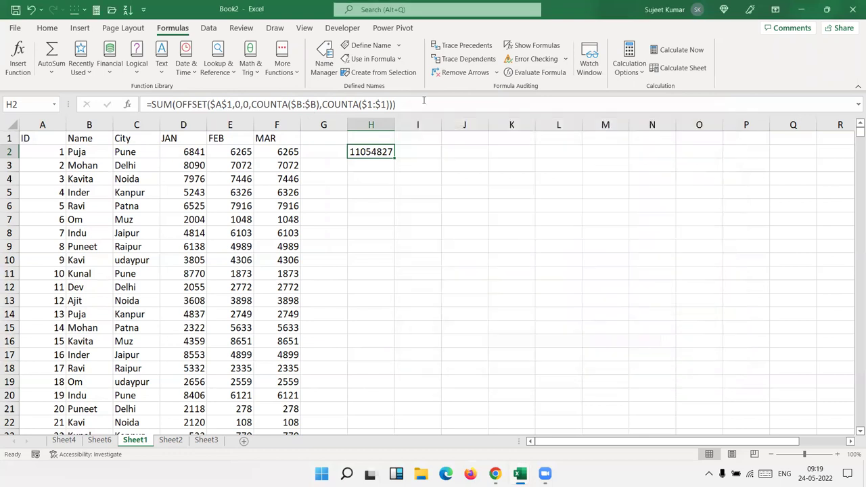
pyautogui.click(418, 107)
pyautogui.moveTo(419, 107); pyautogui.dragTo(113, 102)
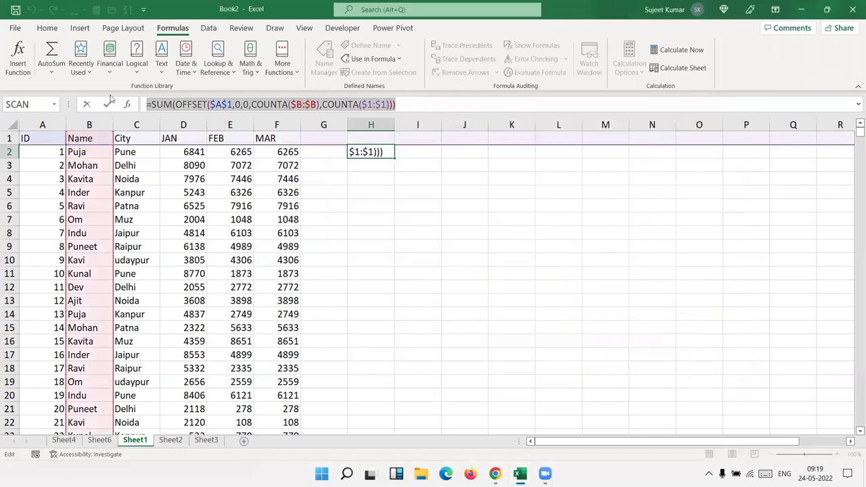
pyautogui.press('Escape')
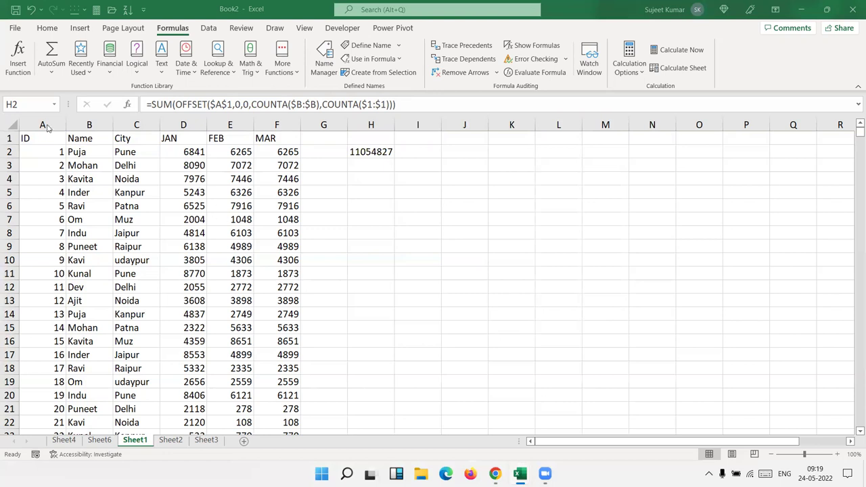
pyautogui.click(98, 155)
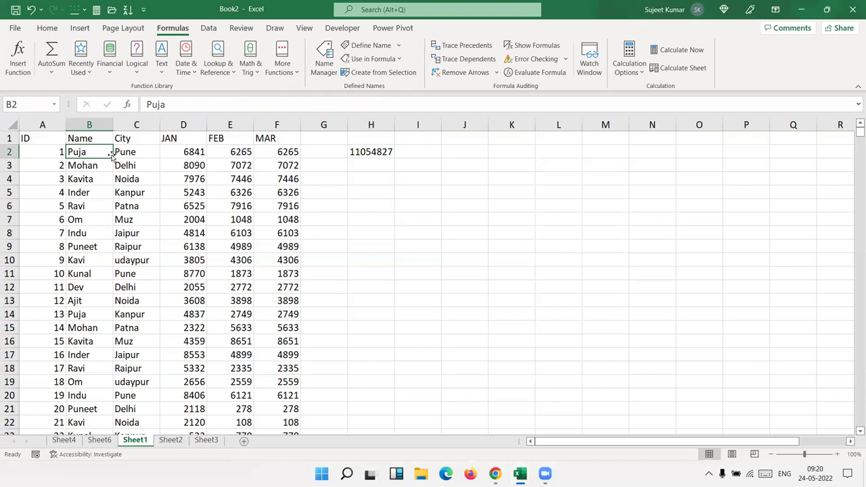
# Enter =TEXTJOIN(",",TRUE,B3:B14) in H4 to list Mohan through Puja comma-separated
pyautogui.click(383, 174)
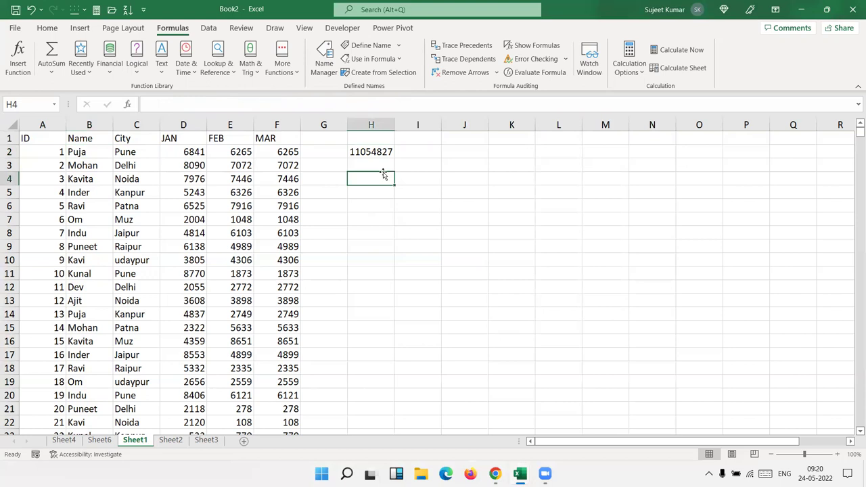
pyautogui.write('=')
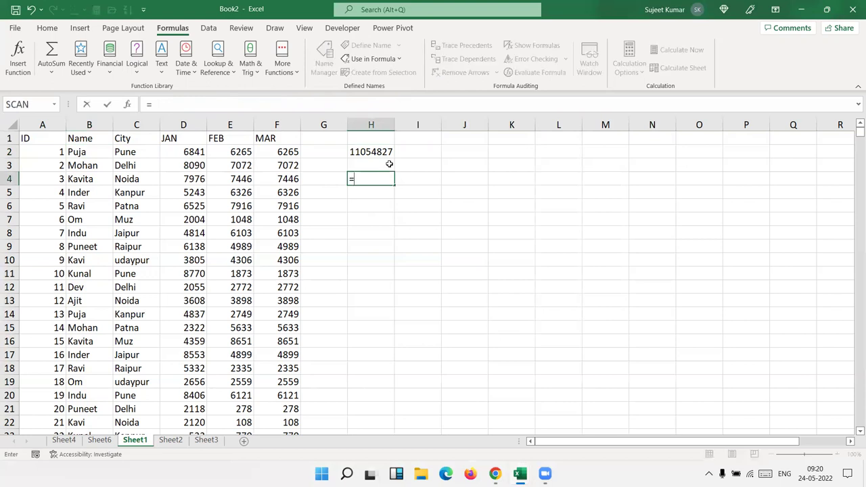
pyautogui.write('te')
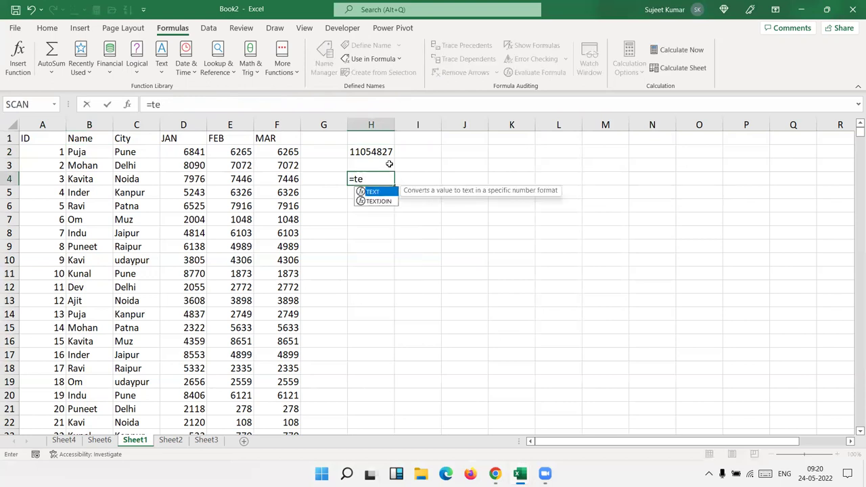
pyautogui.press('Down')
pyautogui.press('Tab')
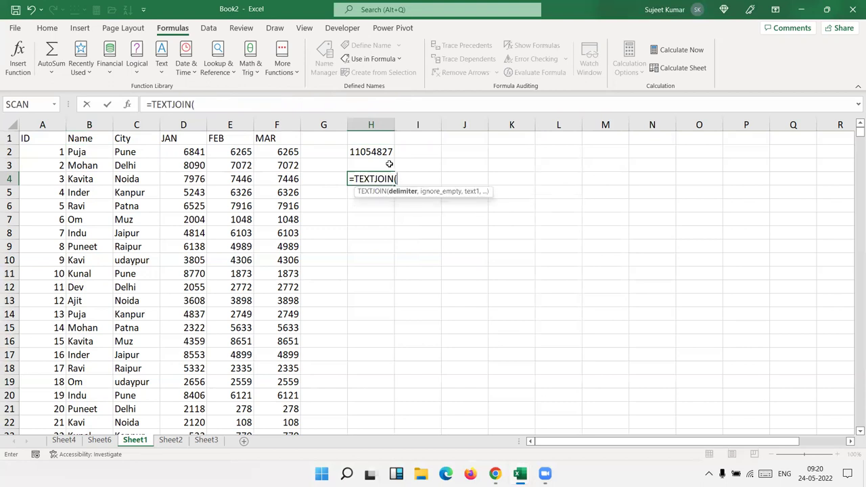
pyautogui.write('","')
pyautogui.write(',')
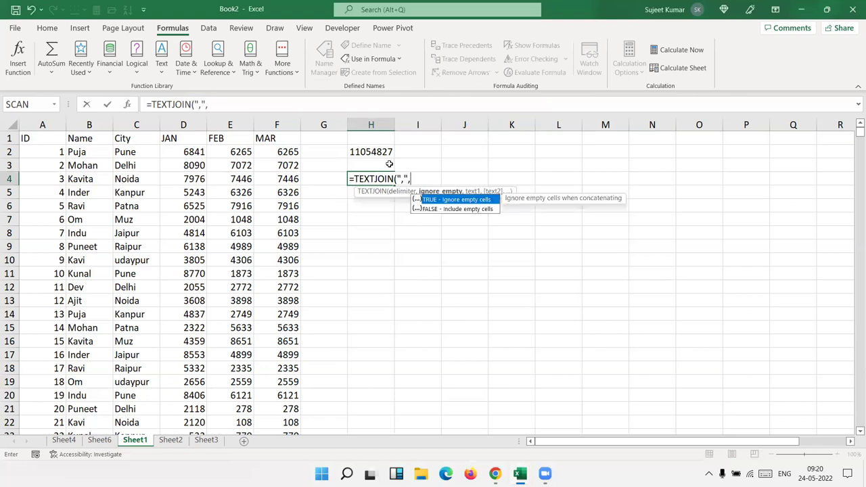
pyautogui.doubleClick(464, 201)
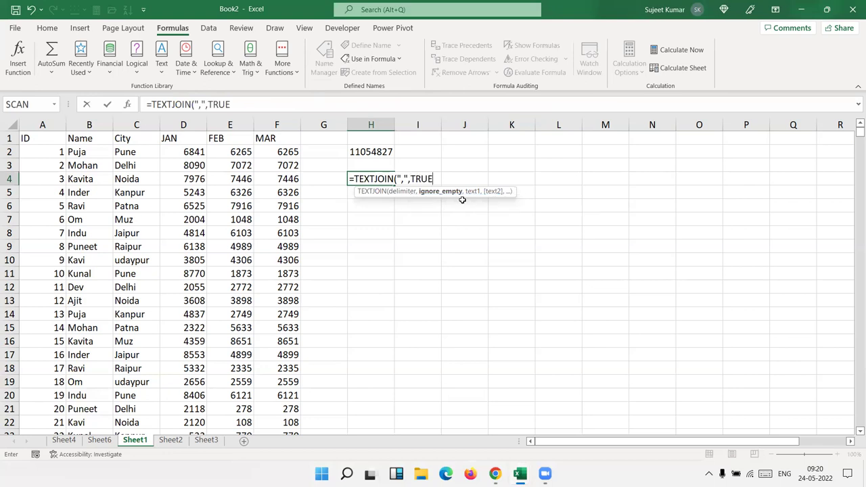
pyautogui.write(',')
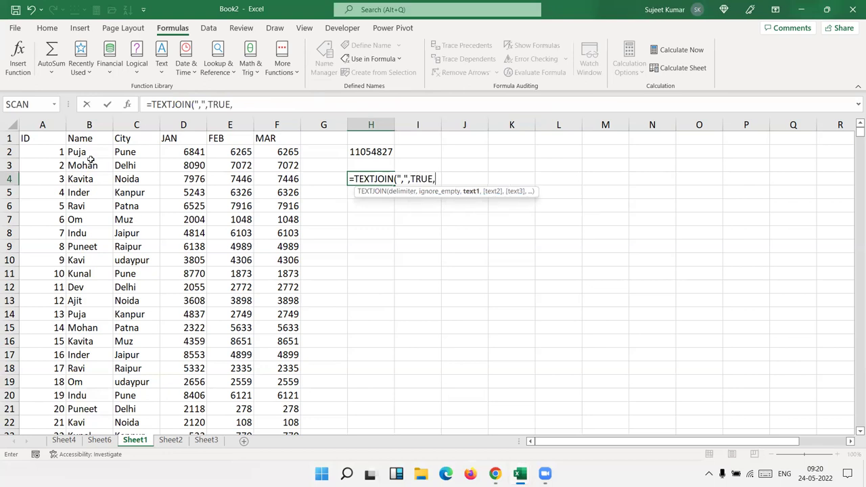
pyautogui.moveTo(93, 165); pyautogui.dragTo(105, 314)
pyautogui.press('Return')
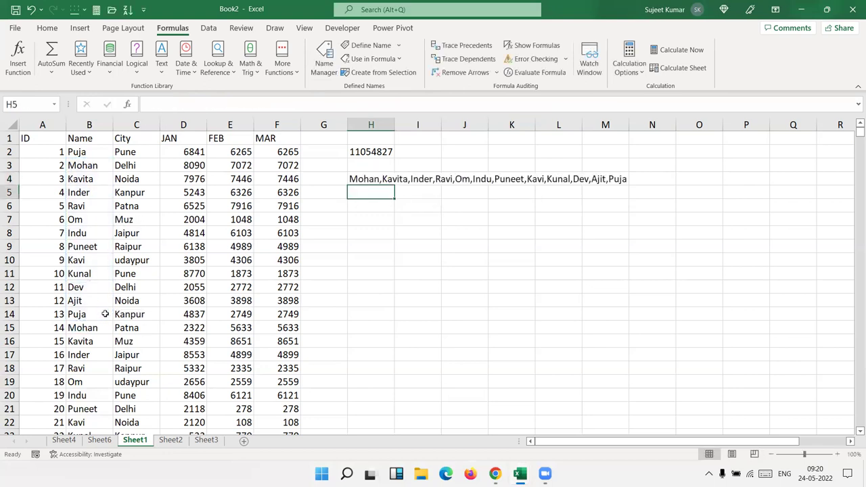
pyautogui.press('Up')
# Copy the names in B2:B16 and paste them at N1
pyautogui.click(46, 28)
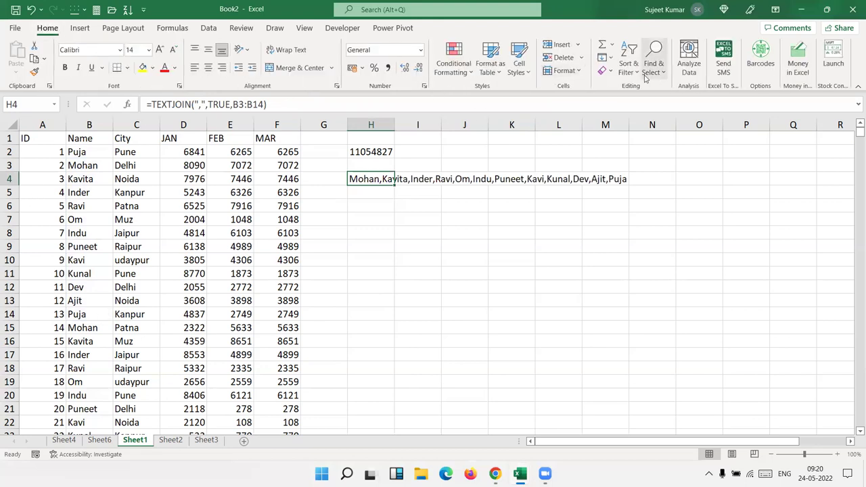
pyautogui.click(605, 57)
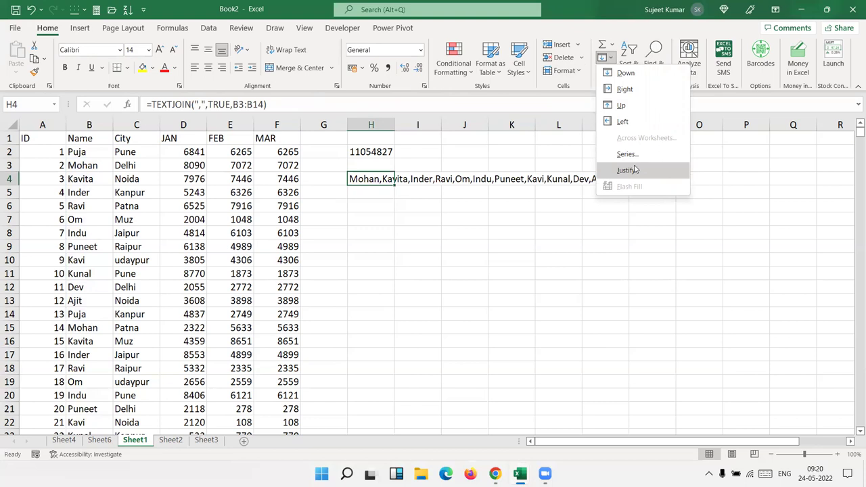
pyautogui.click(134, 183)
pyautogui.moveTo(79, 153); pyautogui.dragTo(85, 342)
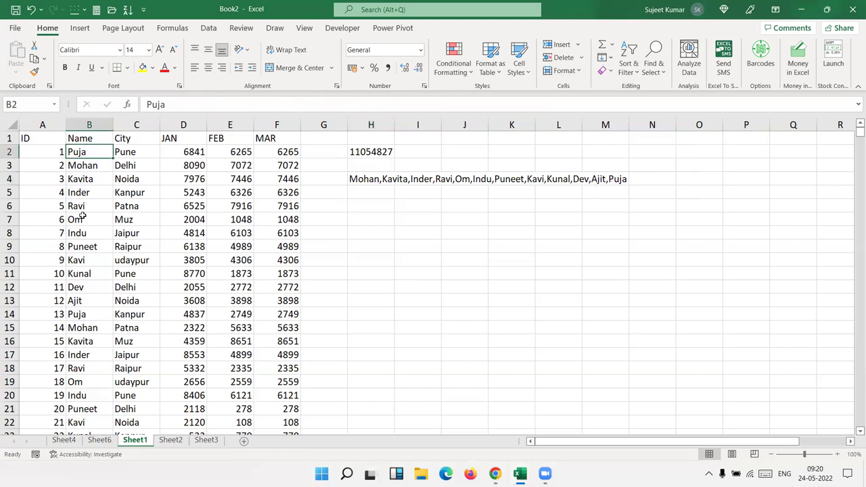
pyautogui.hotkey('ctrl', 'c')
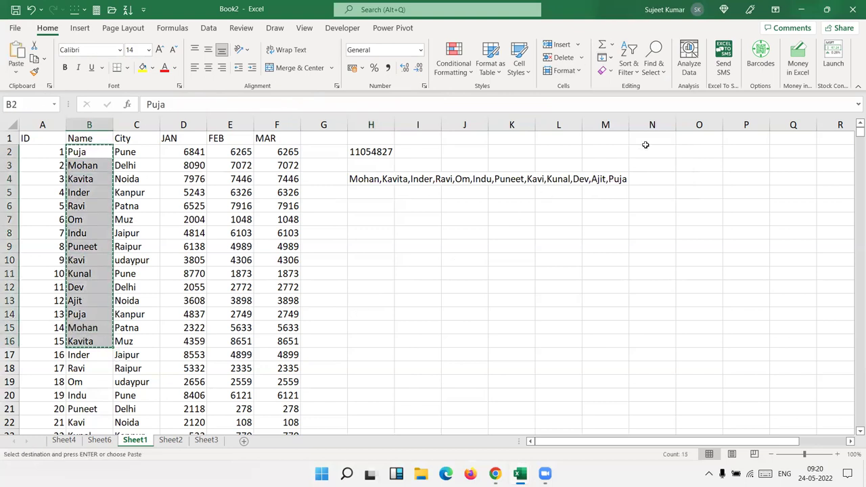
pyautogui.click(647, 140)
pyautogui.hotkey('ctrl', 'v')
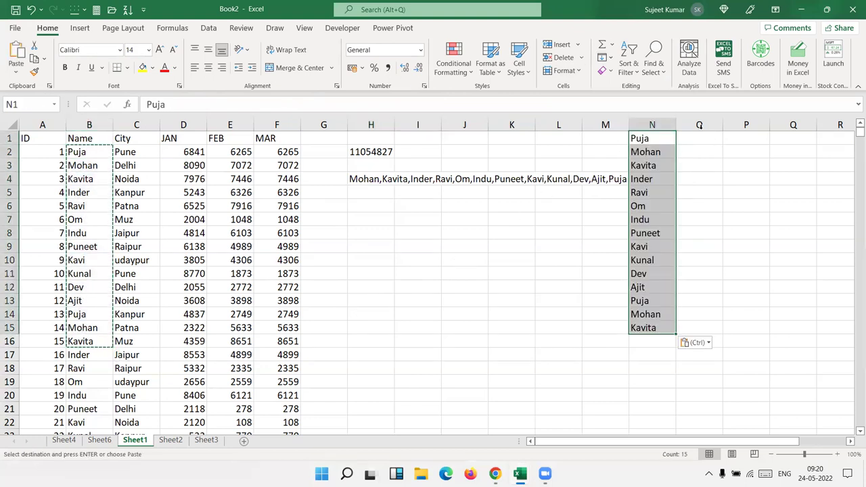
# Widen column N, justify the names into lines N1:N2, then undo and clear them
pyautogui.moveTo(676, 124); pyautogui.dragTo(855, 124)
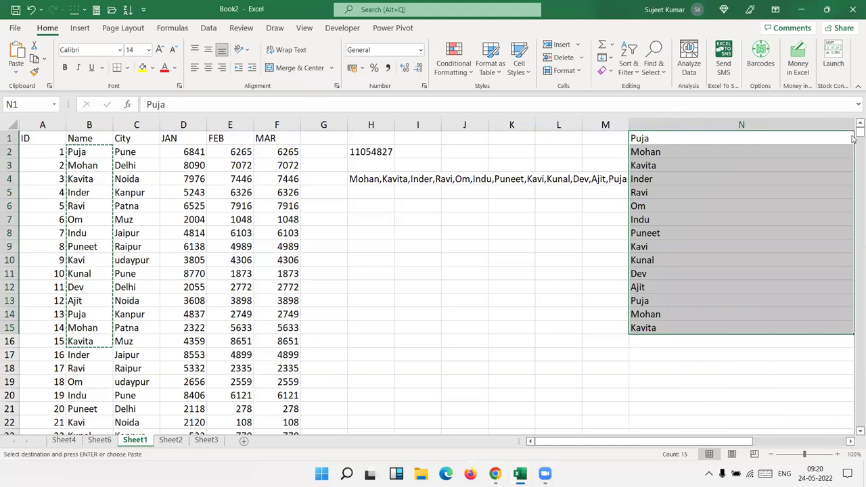
pyautogui.click(605, 59)
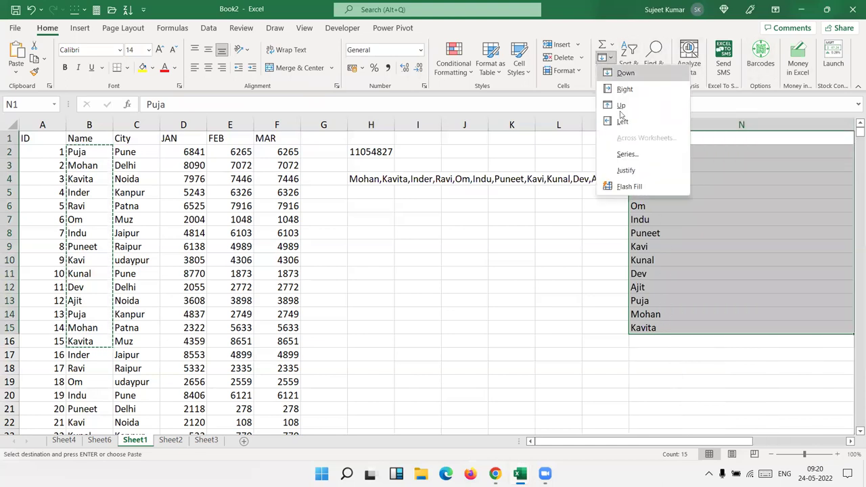
pyautogui.click(628, 170)
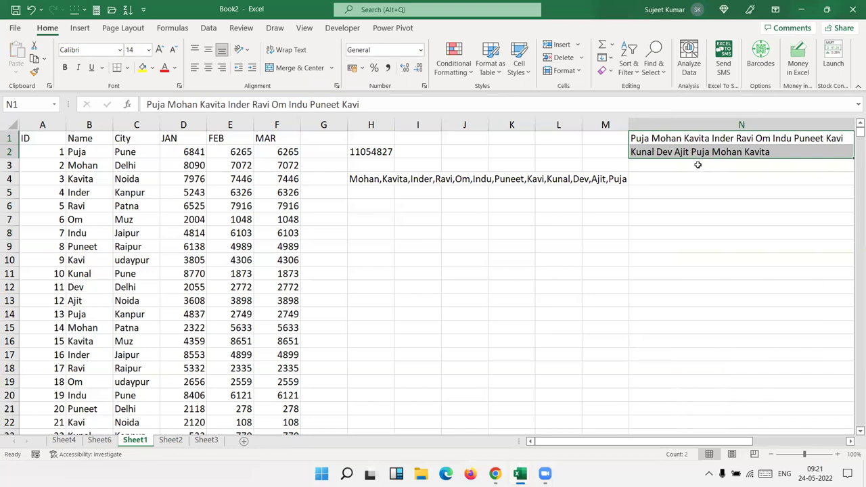
pyautogui.hotkey('alt', 'h')
pyautogui.press('f')
pyautogui.press('i')
pyautogui.press('j')
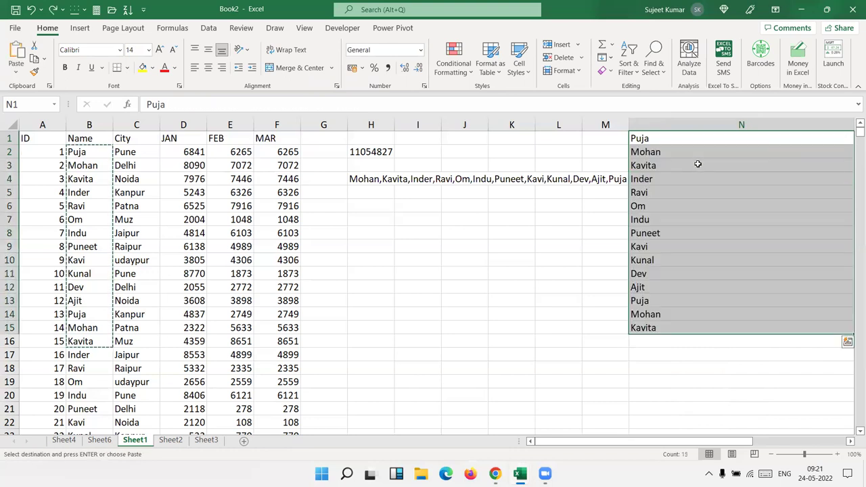
pyautogui.press('Delete')
pyautogui.click(373, 178)
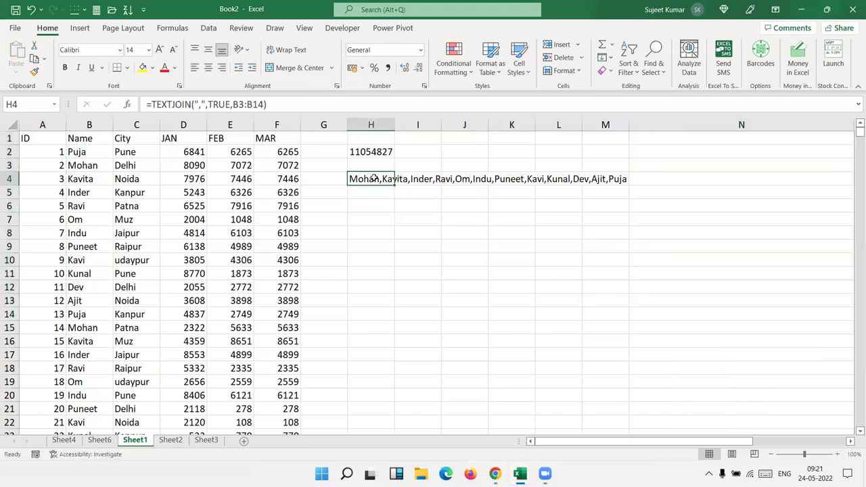